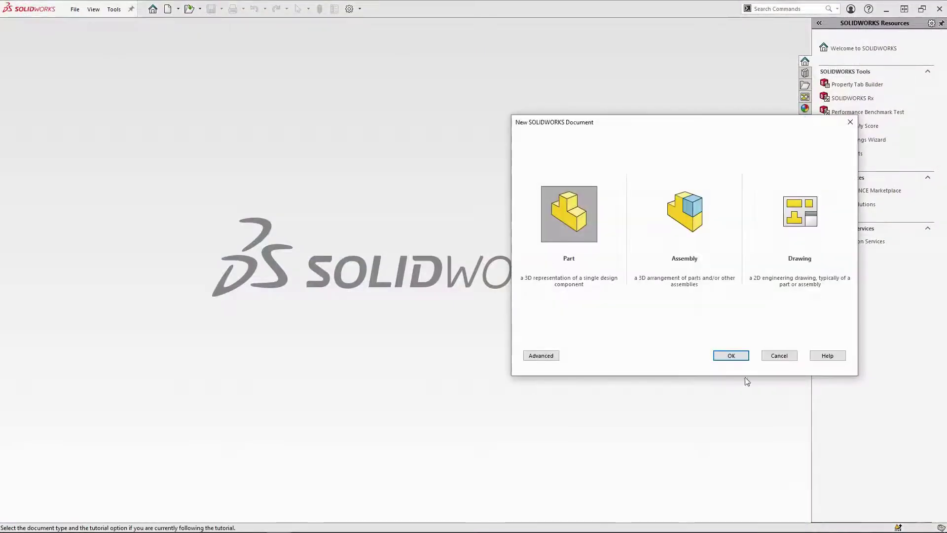
Step: Create a new part document and start a sketch on the Front Plane
{"action": "left_click", "coordinate": [730, 356]}
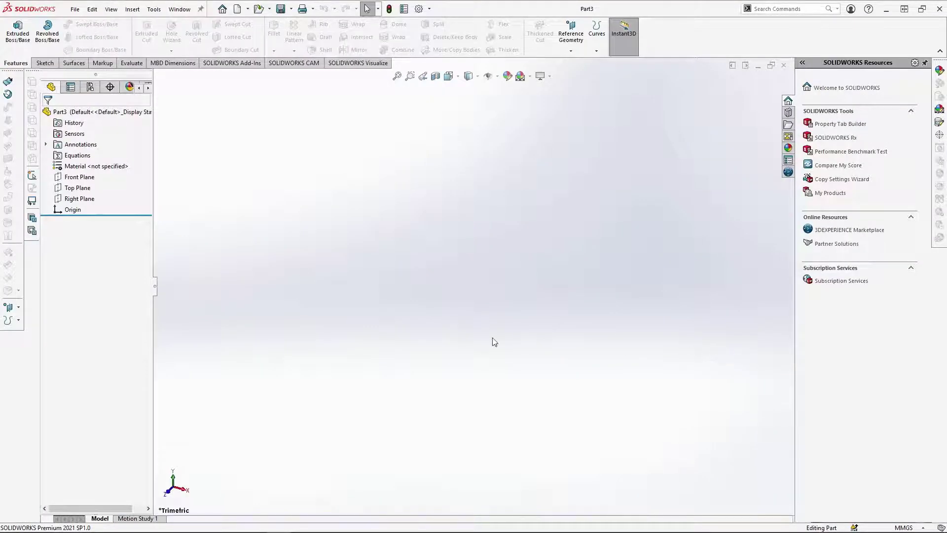
{"action": "left_click", "coordinate": [86, 176]}
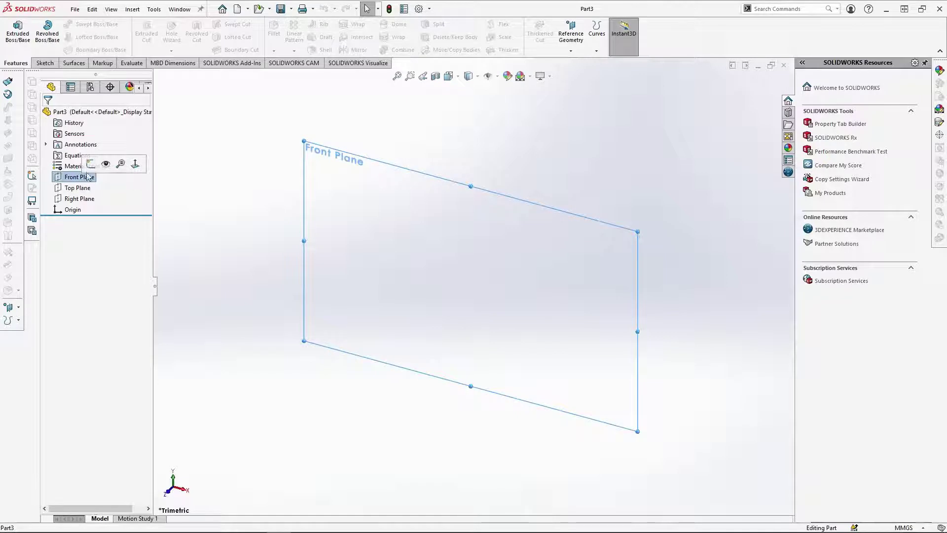
{"action": "left_click", "coordinate": [91, 163]}
Step: Sketch a vertical midpoint line centred on the origin, extending 62 mm from the origin to each end
{"action": "left_click", "coordinate": [74, 24]}
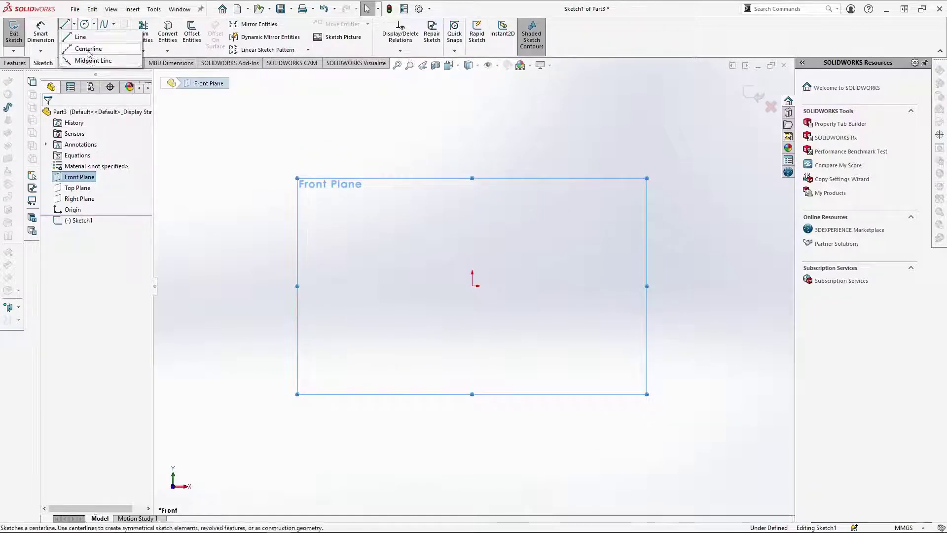
{"action": "left_click", "coordinate": [92, 60]}
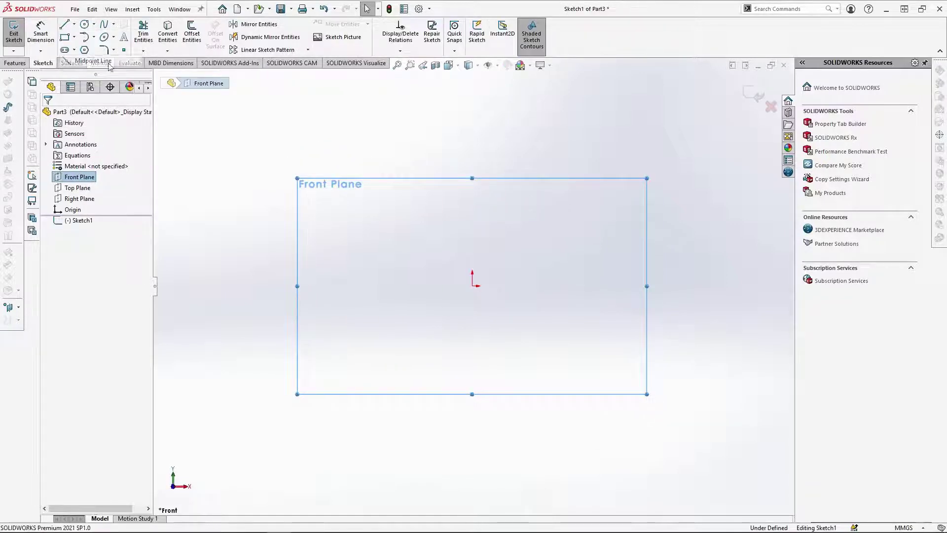
{"action": "left_click", "coordinate": [472, 285]}
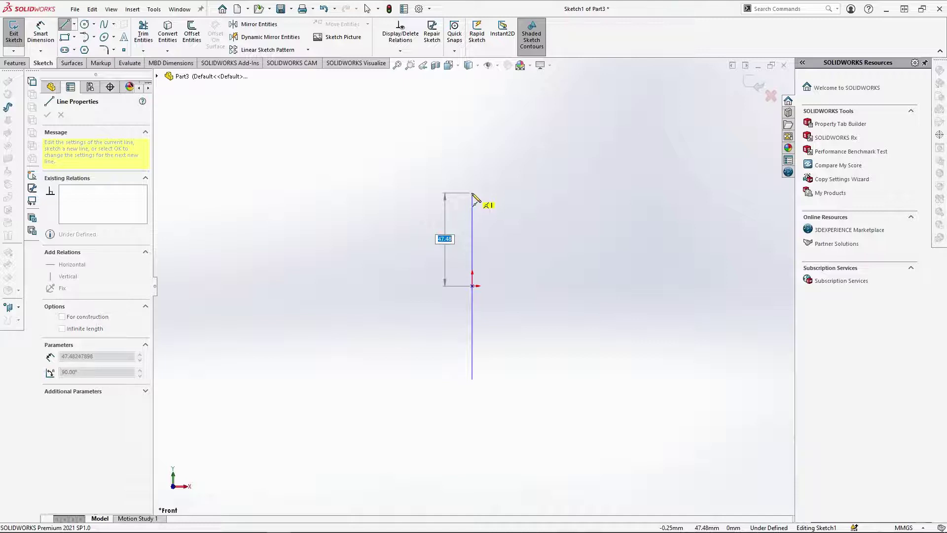
{"action": "type", "text": "62"}
{"action": "key", "text": "Return"}
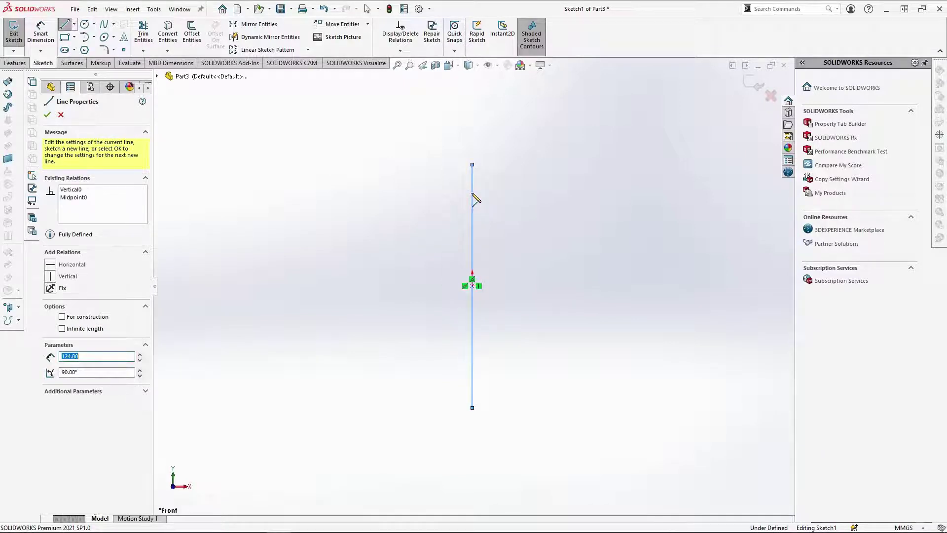
{"action": "key", "text": "Escape"}
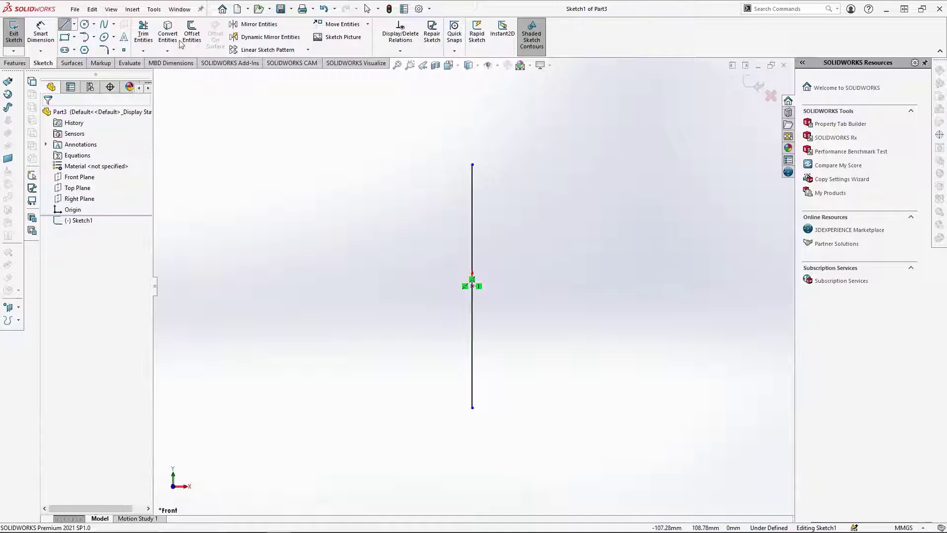
Step: Sketch a three-point spline from the line's upper endpoint through a point about 39 mm to its right to the lower endpoint
{"action": "left_click", "coordinate": [102, 25]}
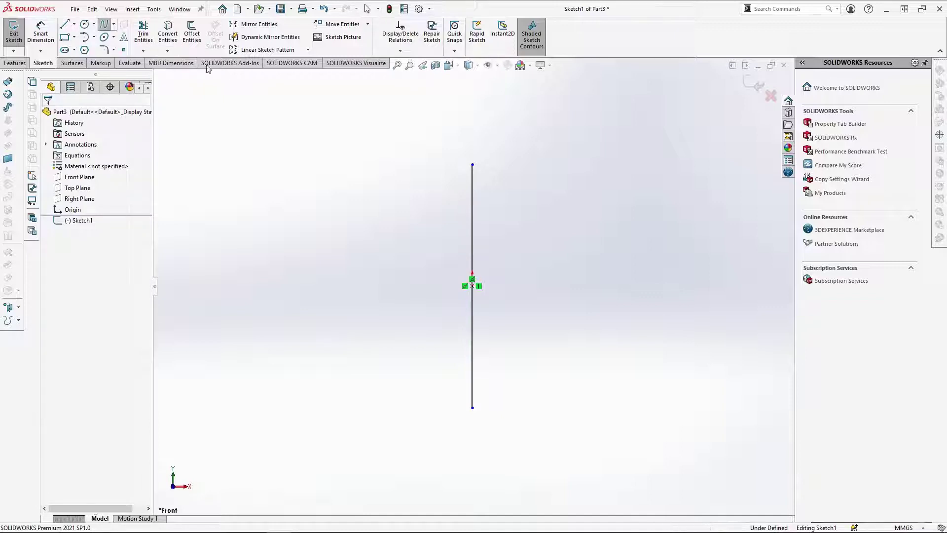
{"action": "left_click", "coordinate": [472, 165]}
{"action": "left_click", "coordinate": [551, 330]}
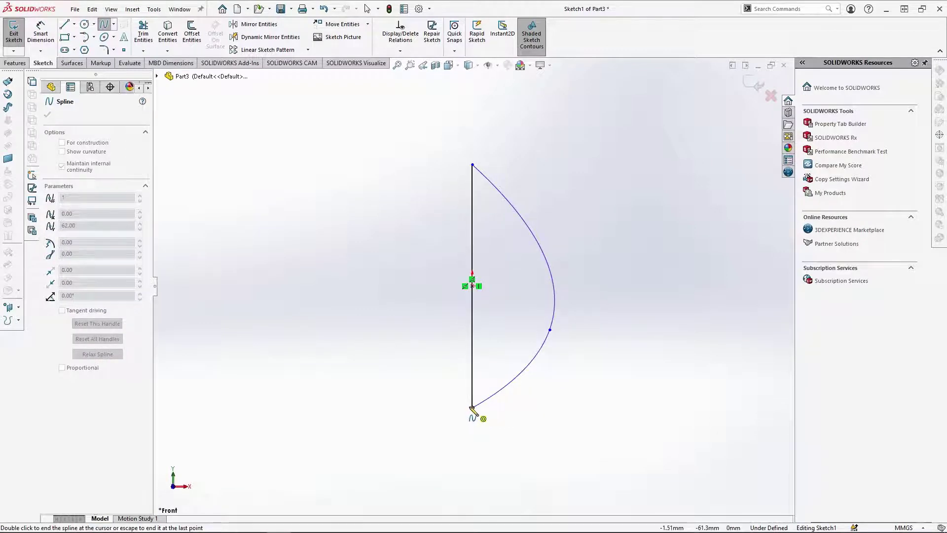
{"action": "double_click", "coordinate": [472, 408]}
{"action": "key", "text": "Escape"}
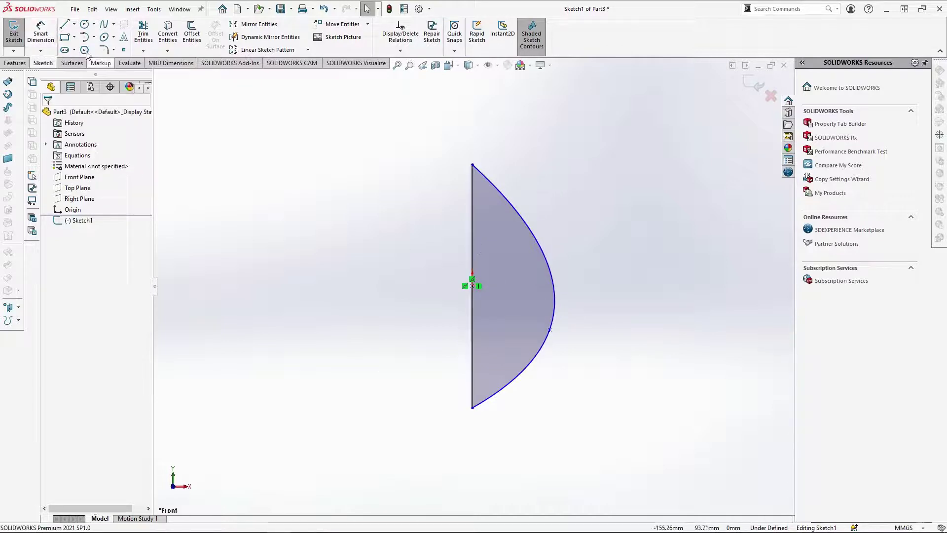
Step: Dimension the vertical line's full length with Smart Dimension
{"action": "left_click", "coordinate": [41, 33]}
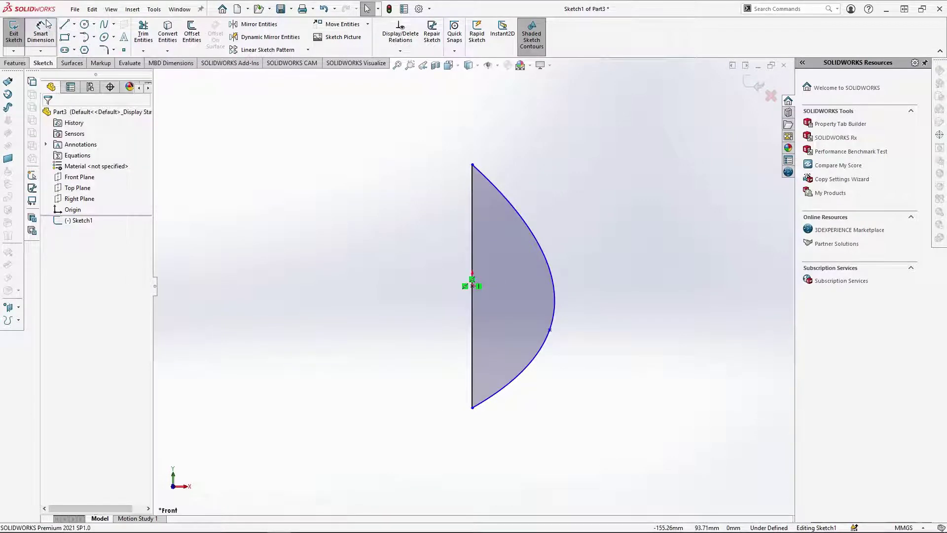
{"action": "left_click", "coordinate": [471, 253]}
{"action": "left_click", "coordinate": [434, 260]}
{"action": "key", "text": "Return"}
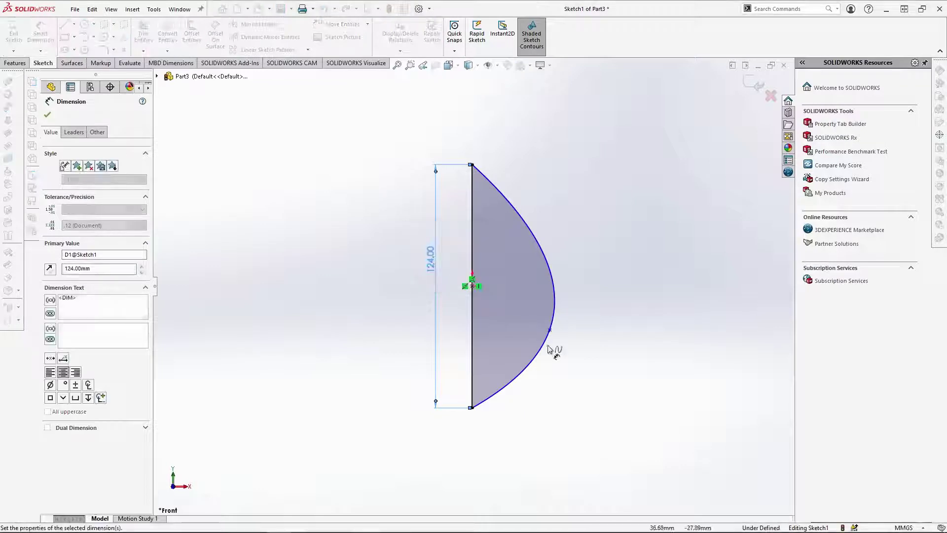
Step: Dimension the horizontal distance from the vertical line to the spline's middle point as 44 mm
{"action": "left_click", "coordinate": [549, 330]}
{"action": "left_click", "coordinate": [472, 343]}
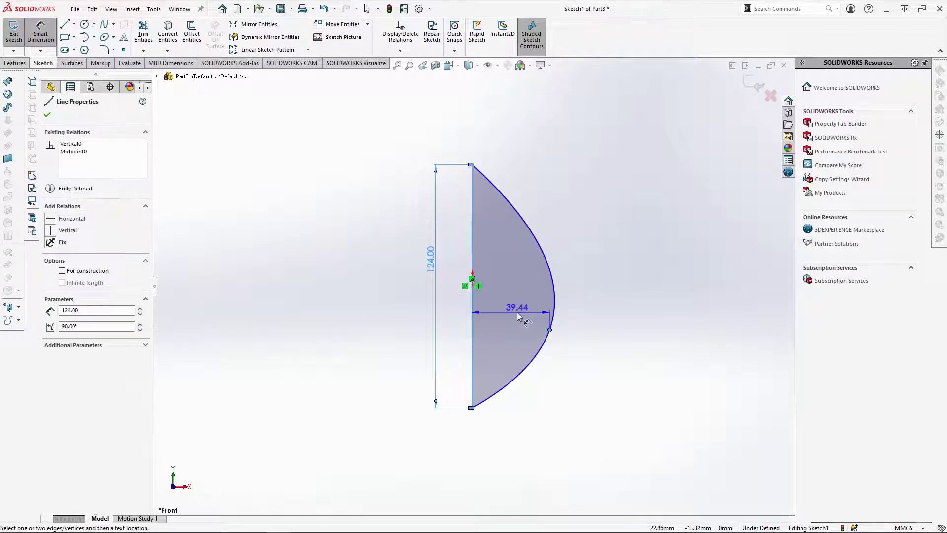
{"action": "left_click", "coordinate": [522, 315]}
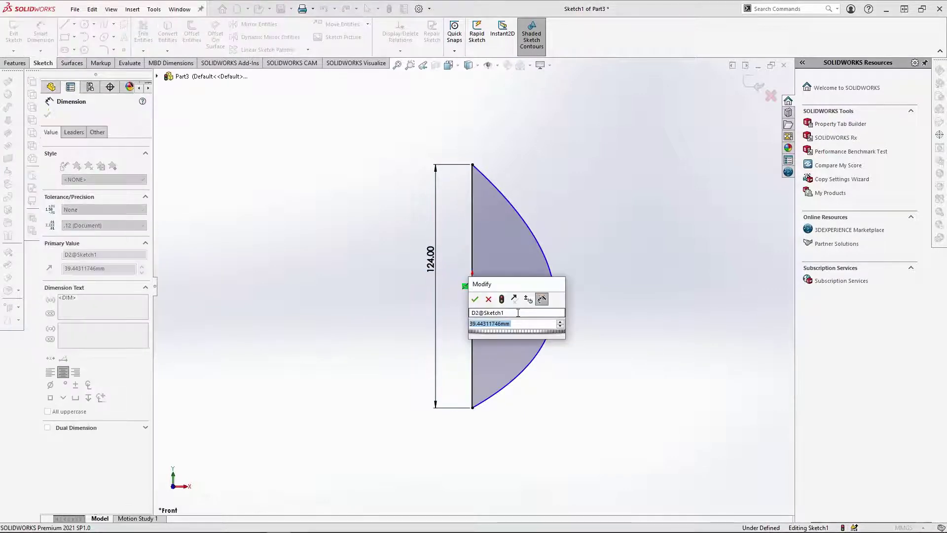
{"action": "type", "text": "44"}
{"action": "key", "text": "Return"}
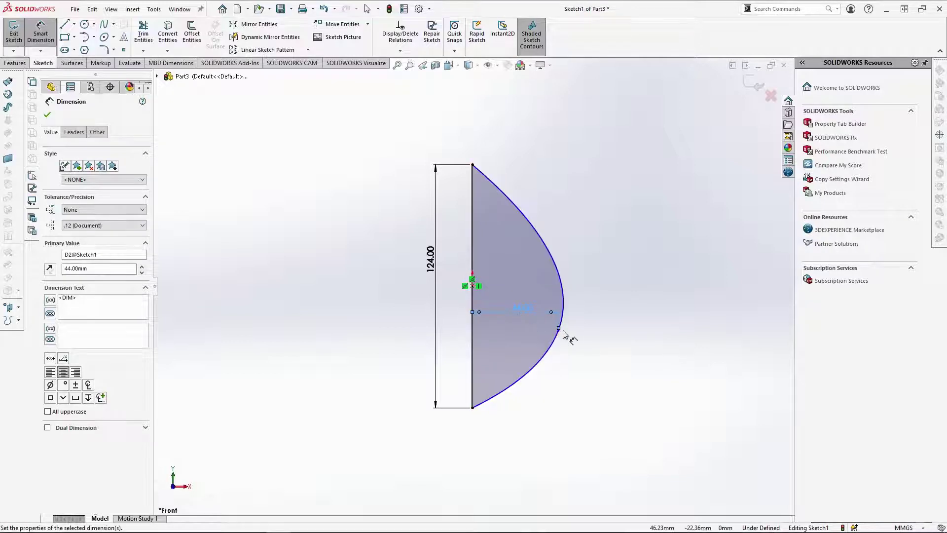
Step: Dimension the vertical distance from the line's lower endpoint to the spline's middle point as 45 mm
{"action": "left_click", "coordinate": [558, 328]}
{"action": "left_click", "coordinate": [473, 407]}
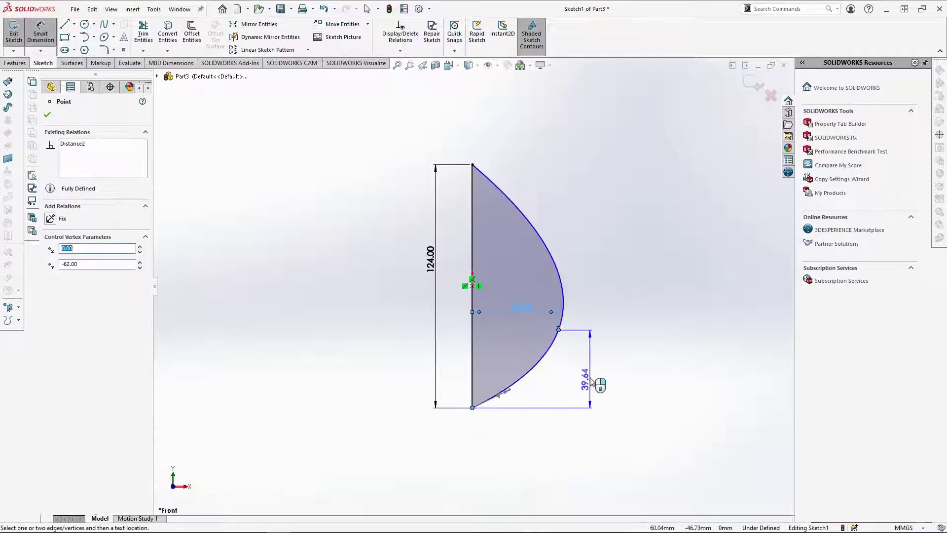
{"action": "left_click", "coordinate": [592, 381]}
{"action": "key", "text": "Return"}
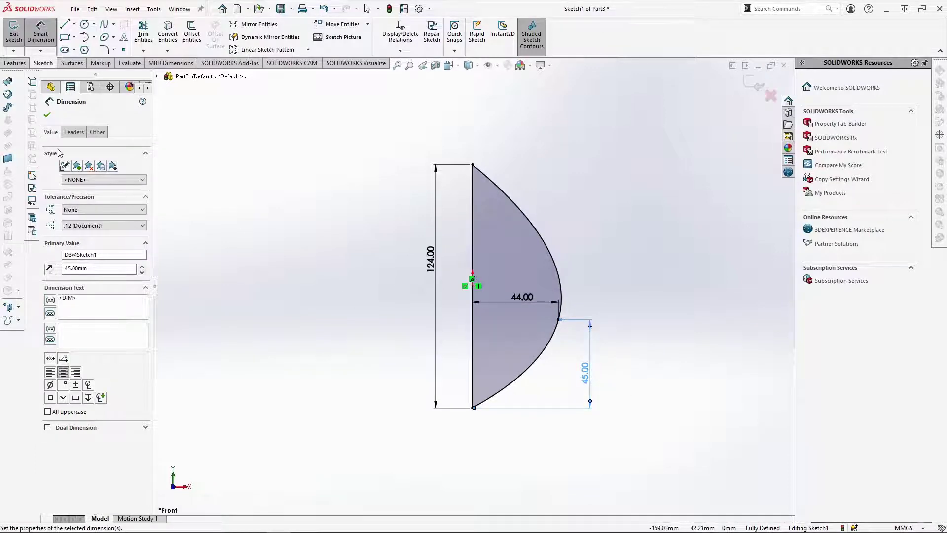
{"action": "left_click", "coordinate": [47, 116]}
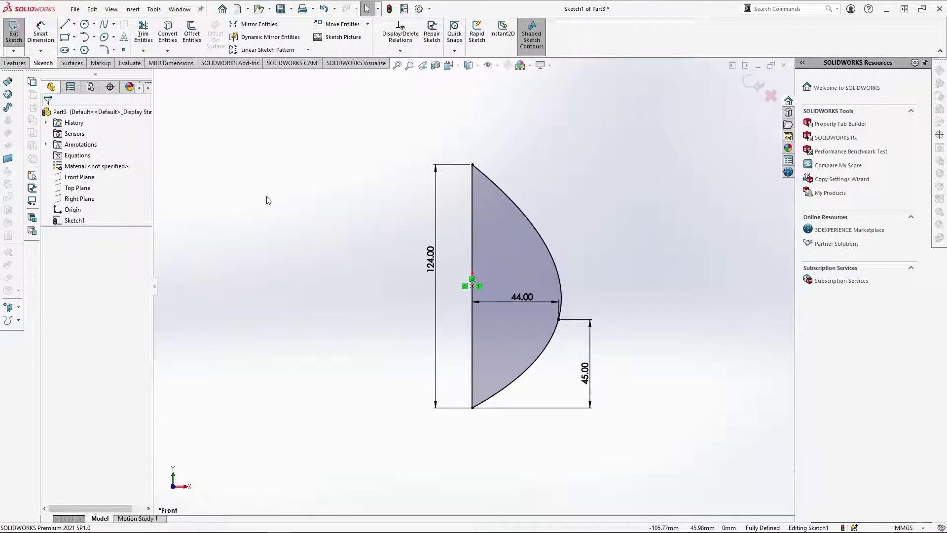
Step: Make the tangent handle at the spline's upper endpoint horizontal and set its tangent angle to 0°
{"action": "left_click", "coordinate": [472, 165]}
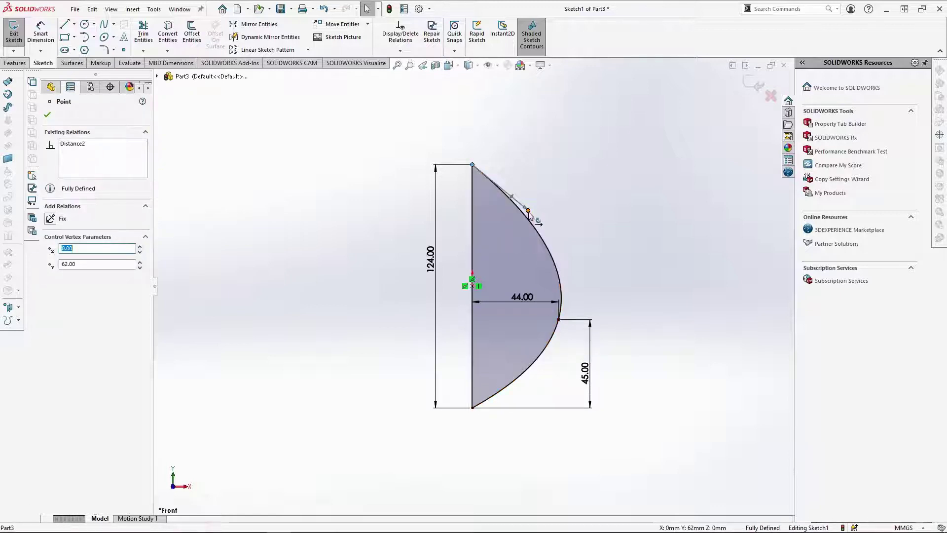
{"action": "left_click_drag", "start_coordinate": [529, 213], "coordinate": [505, 164]}
{"action": "left_click", "coordinate": [504, 323]}
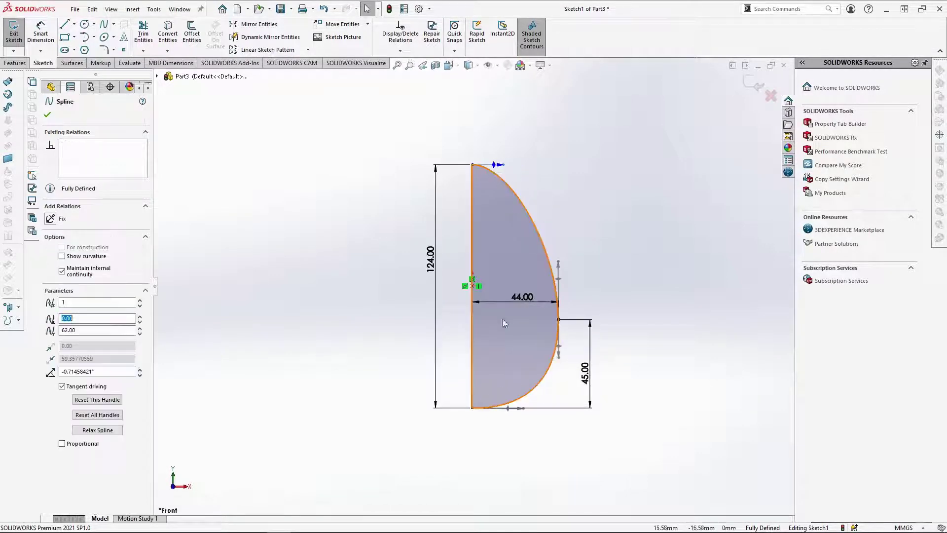
{"action": "left_click_drag", "start_coordinate": [96, 371], "coordinate": [70, 371]}
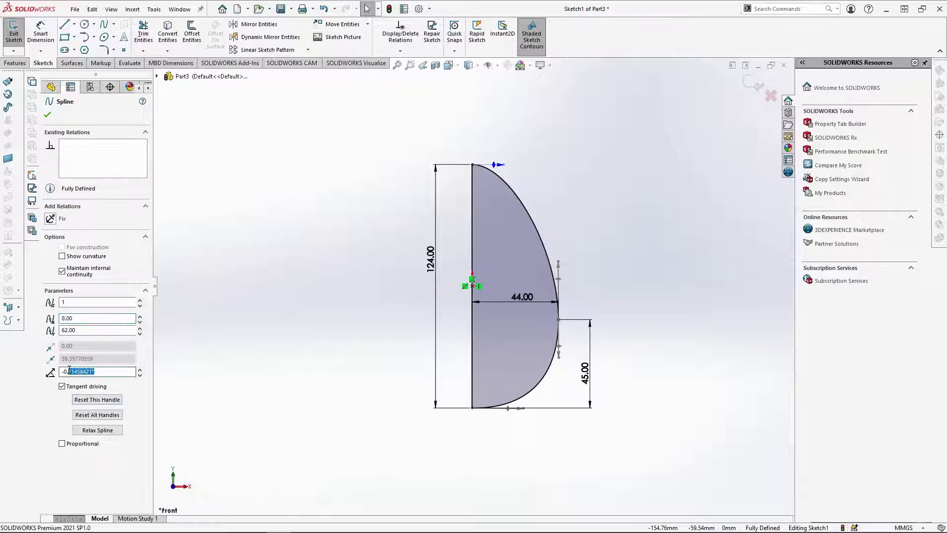
{"action": "type", "text": "0"}
{"action": "key", "text": "Return"}
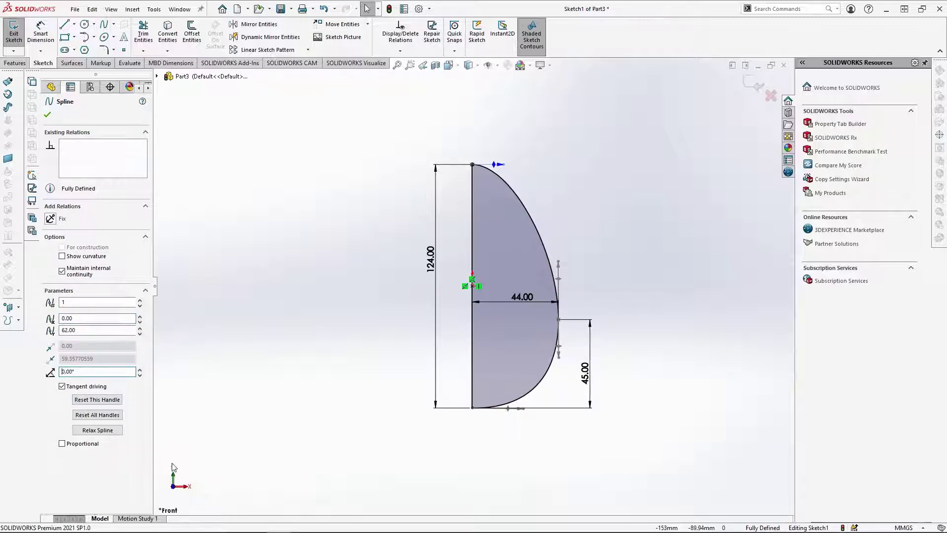
Step: Adjust the tangent handle at the spline's middle point and set its tangent angle to -90°
{"action": "scroll", "coordinate": [520, 289], "scroll_direction": "down", "scroll_amount": 1}
{"action": "scroll", "coordinate": [567, 310], "scroll_direction": "down", "scroll_amount": 2}
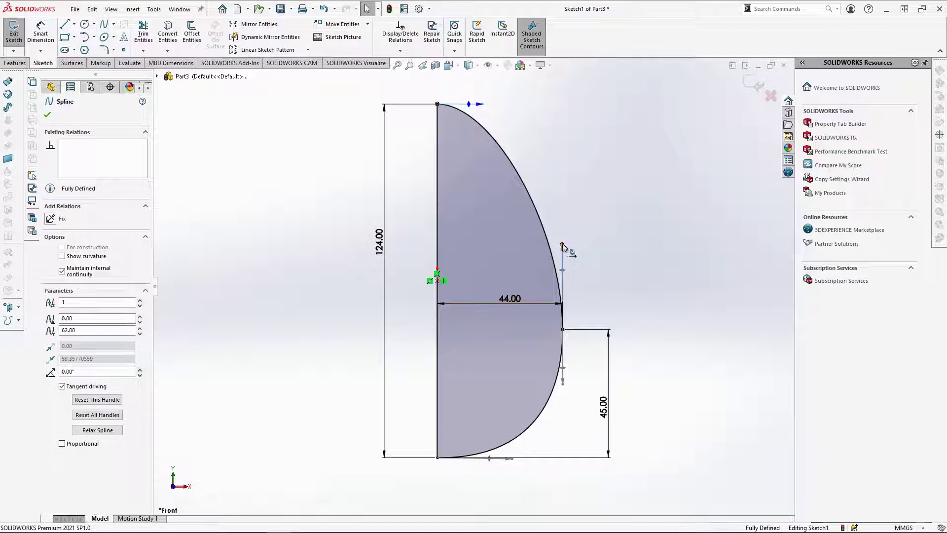
{"action": "left_click_drag", "start_coordinate": [566, 247], "coordinate": [563, 245]}
{"action": "left_click_drag", "start_coordinate": [98, 391], "coordinate": [77, 392]}
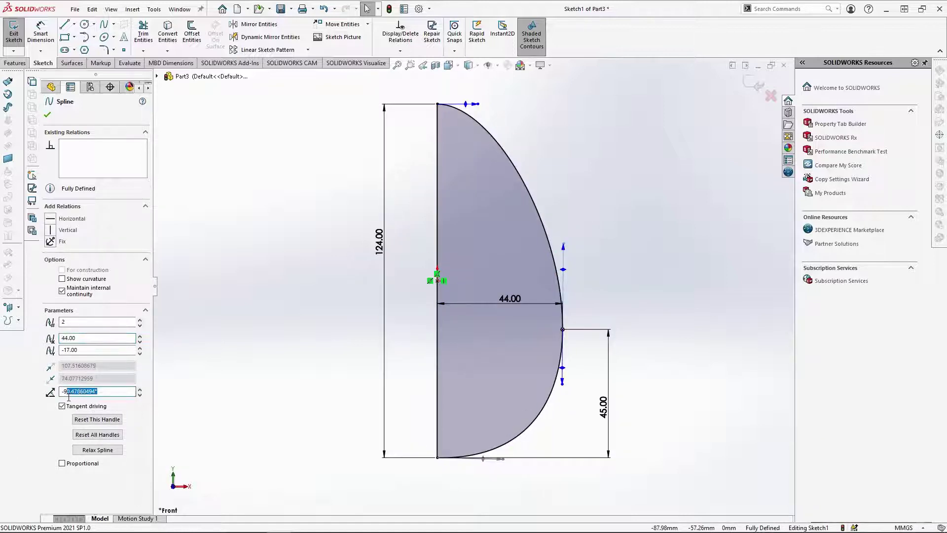
{"action": "key", "text": "BackSpace"}
{"action": "key", "text": "Return"}
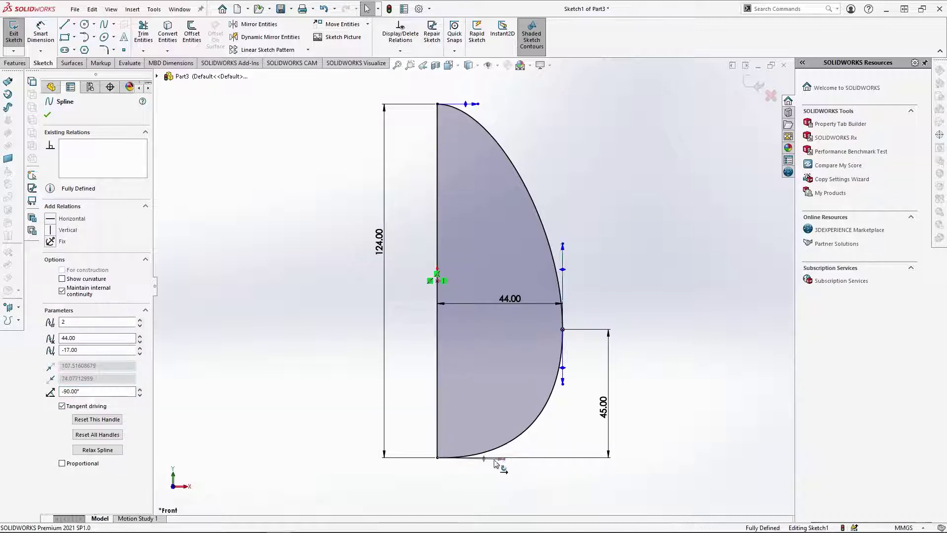
Step: Shorten the tangent handle at the spline's lower endpoint and set its tangent angle to -180°
{"action": "left_click_drag", "start_coordinate": [495, 463], "coordinate": [481, 459]}
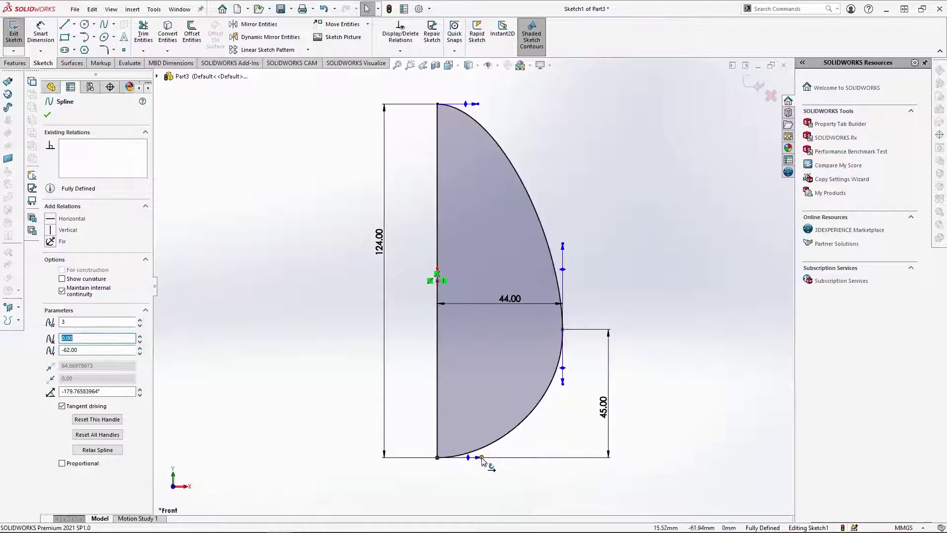
{"action": "left_click_drag", "start_coordinate": [124, 391], "coordinate": [65, 393]}
{"action": "type", "text": "80"}
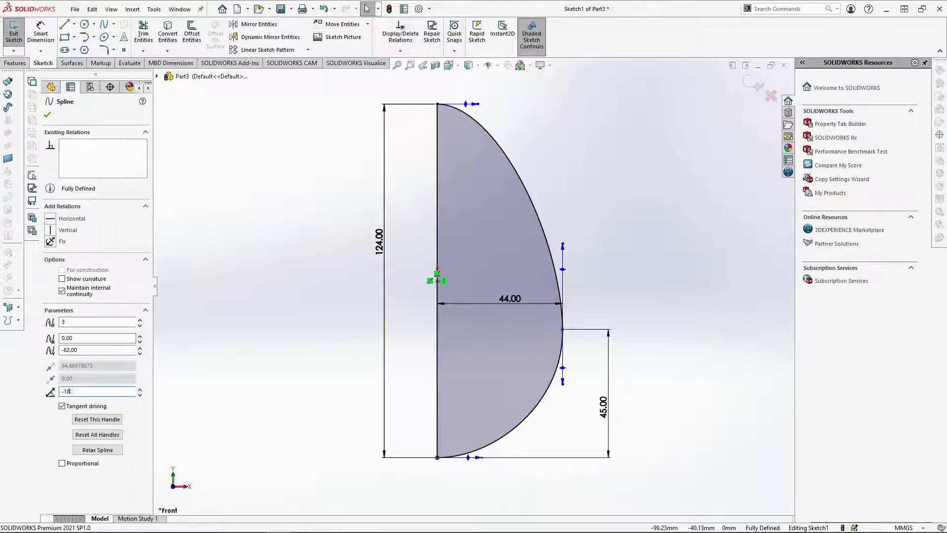
{"action": "key", "text": "Return"}
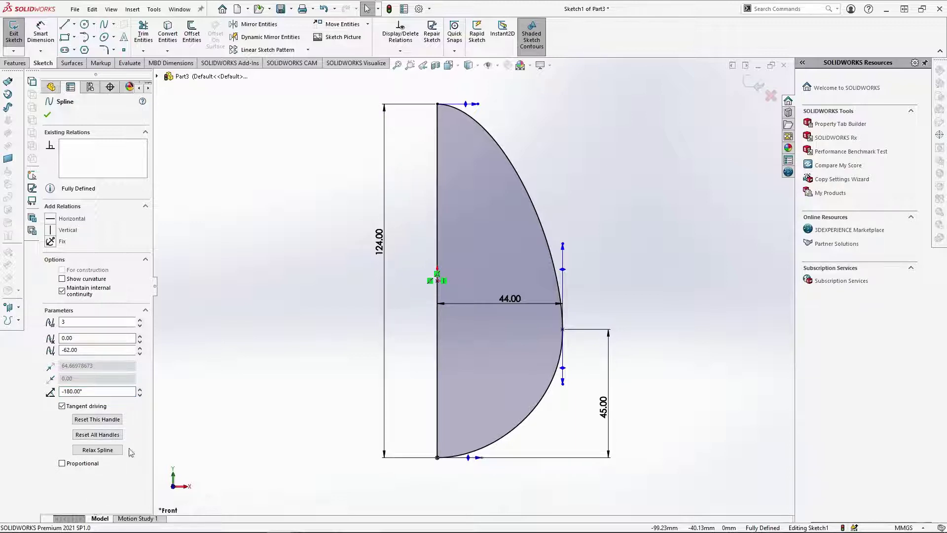
Step: Revolve the half-egg profile 360° about its vertical line into a solid body
{"action": "left_click", "coordinate": [15, 63]}
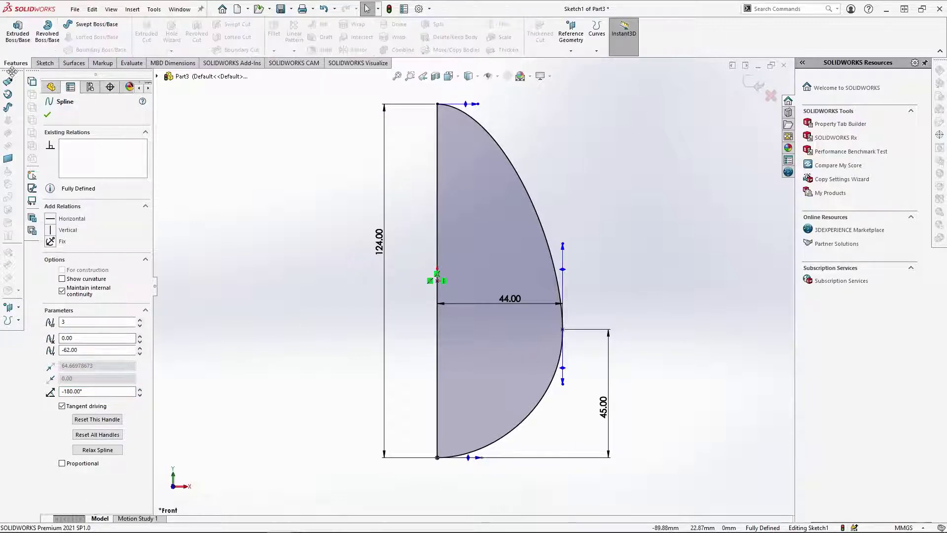
{"action": "left_click", "coordinate": [57, 42]}
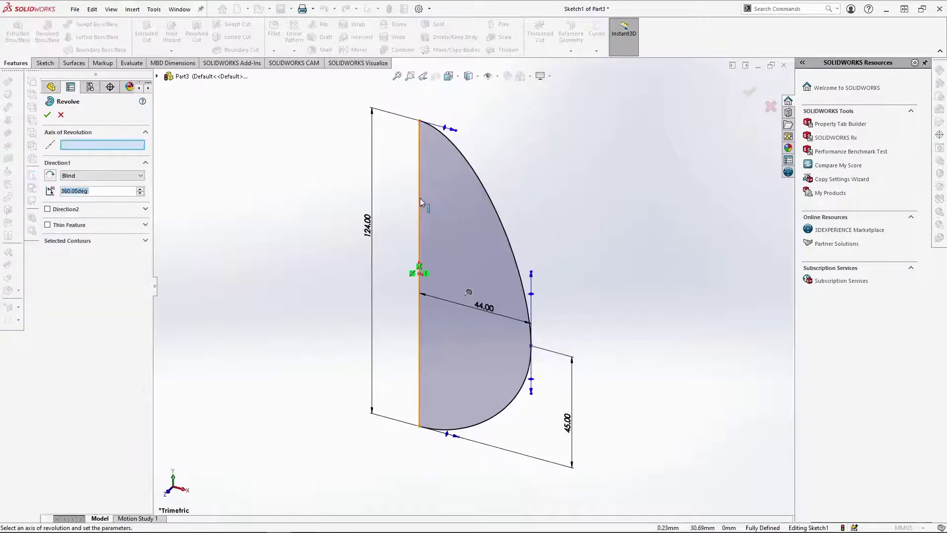
{"action": "left_click", "coordinate": [420, 201]}
{"action": "left_click", "coordinate": [48, 114]}
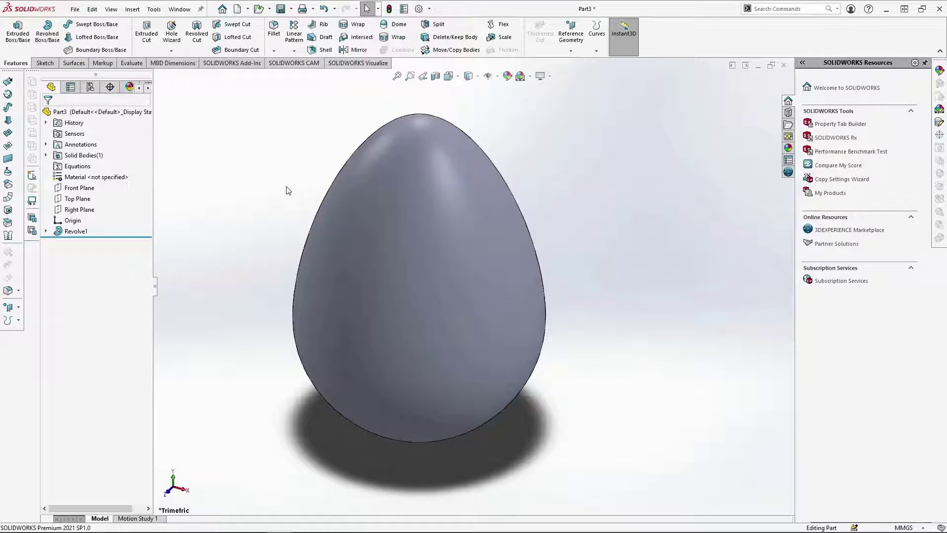
Step: Split the egg body along the Right Plane and consume resulting body 1, keeping only the other half
{"action": "left_click", "coordinate": [76, 212]}
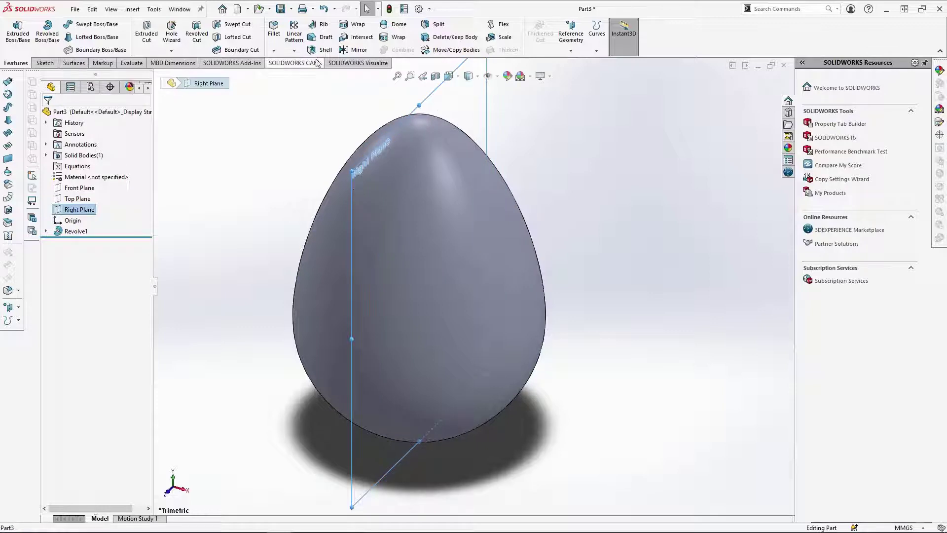
{"action": "left_click", "coordinate": [446, 26]}
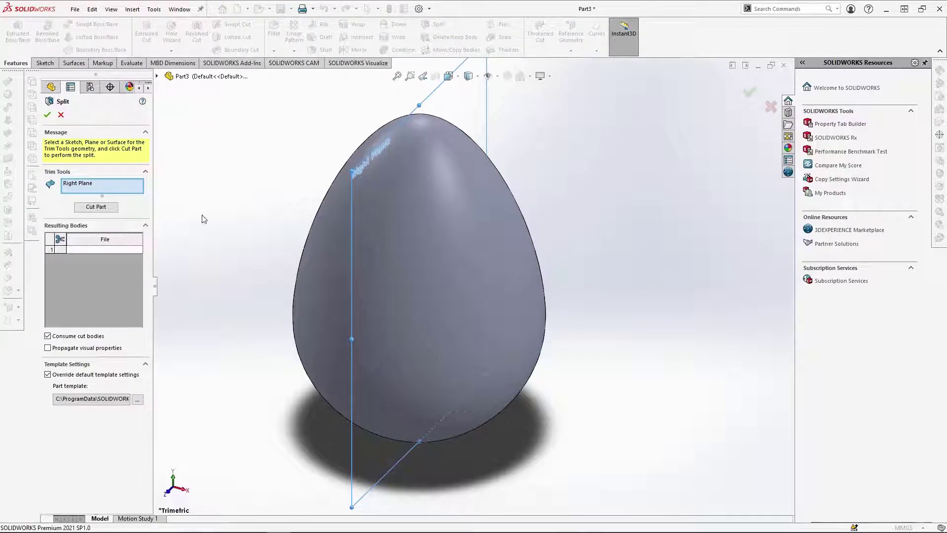
{"action": "left_click", "coordinate": [95, 207]}
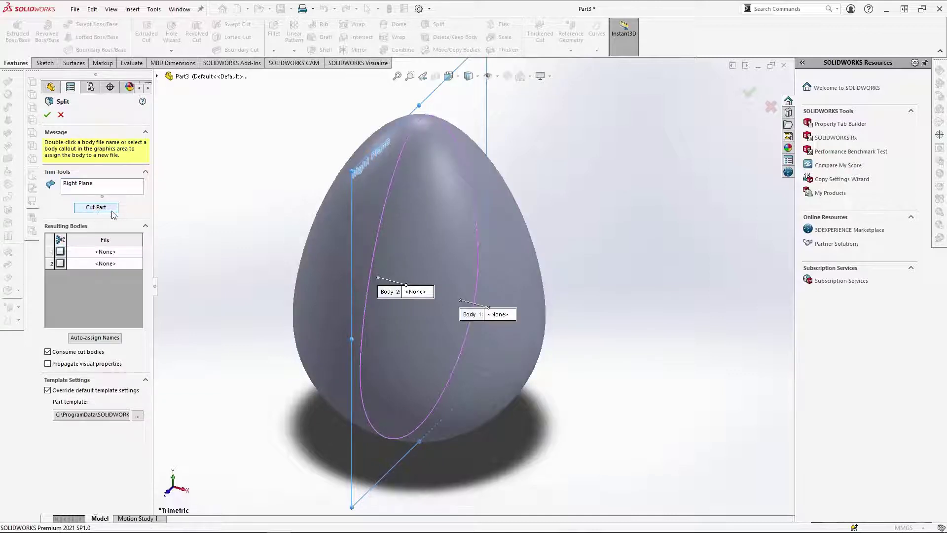
{"action": "left_click", "coordinate": [61, 258]}
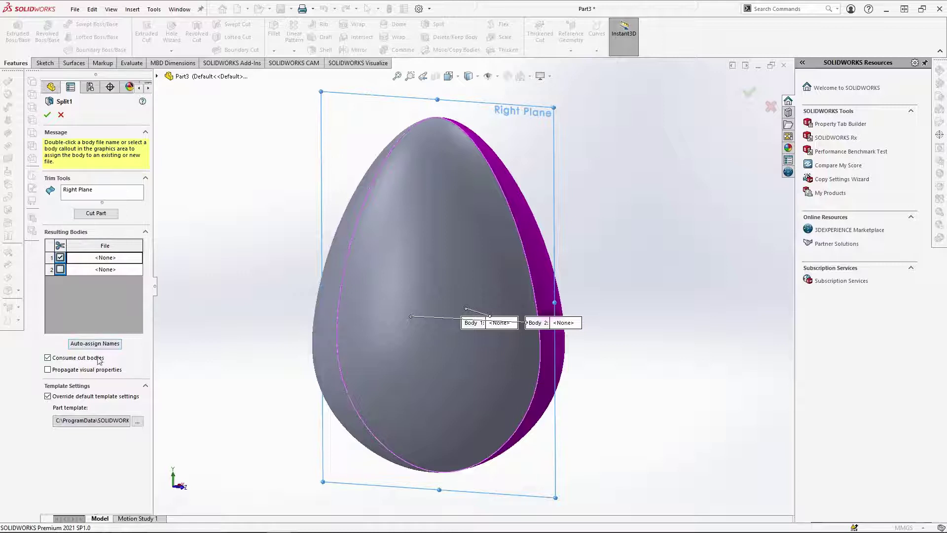
{"action": "middle_click_drag", "start_coordinate": [503, 292], "coordinate": [484, 296]}
{"action": "left_click", "coordinate": [46, 115]}
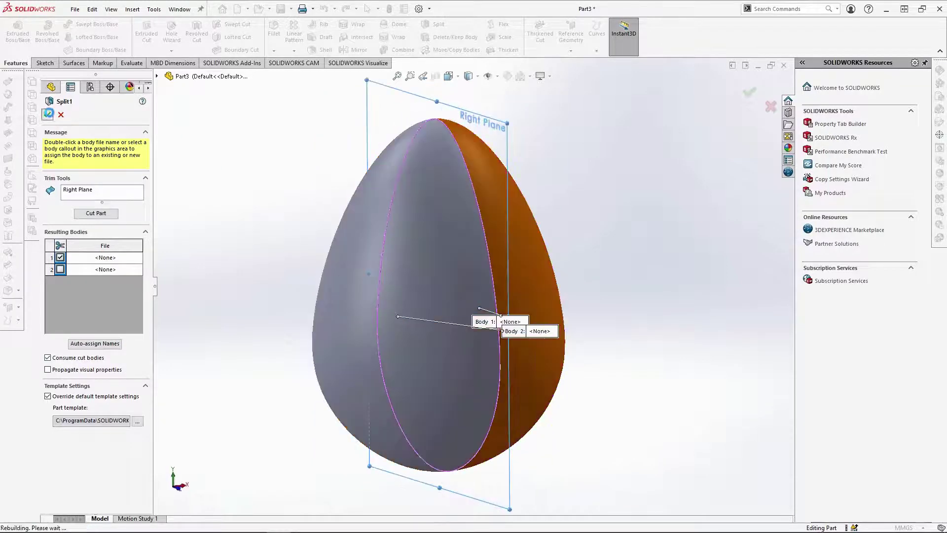
Step: Shell the half egg to a 2 mm wall thickness, removing its flat cut face
{"action": "middle_click_drag", "start_coordinate": [553, 221], "coordinate": [453, 229]}
{"action": "left_click", "coordinate": [322, 49]}
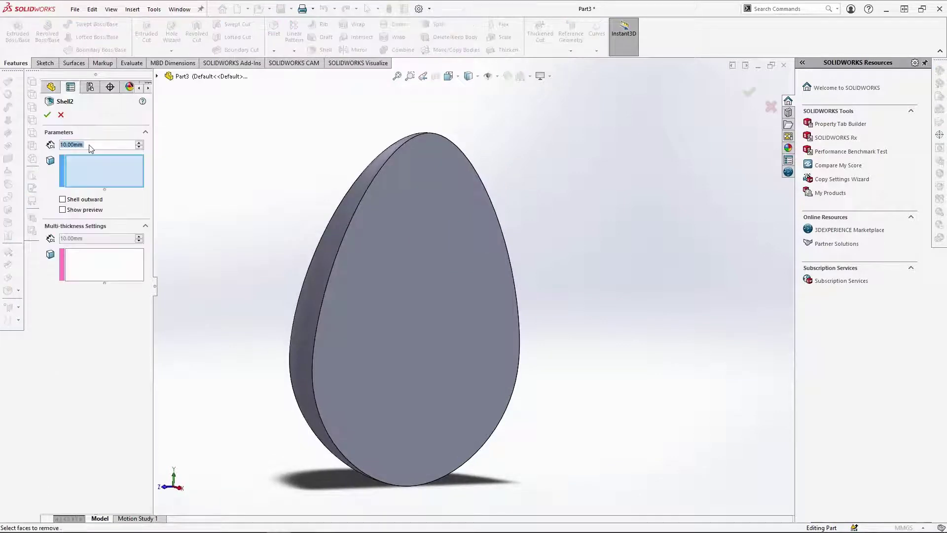
{"action": "type", "text": "2"}
{"action": "key", "text": "Return"}
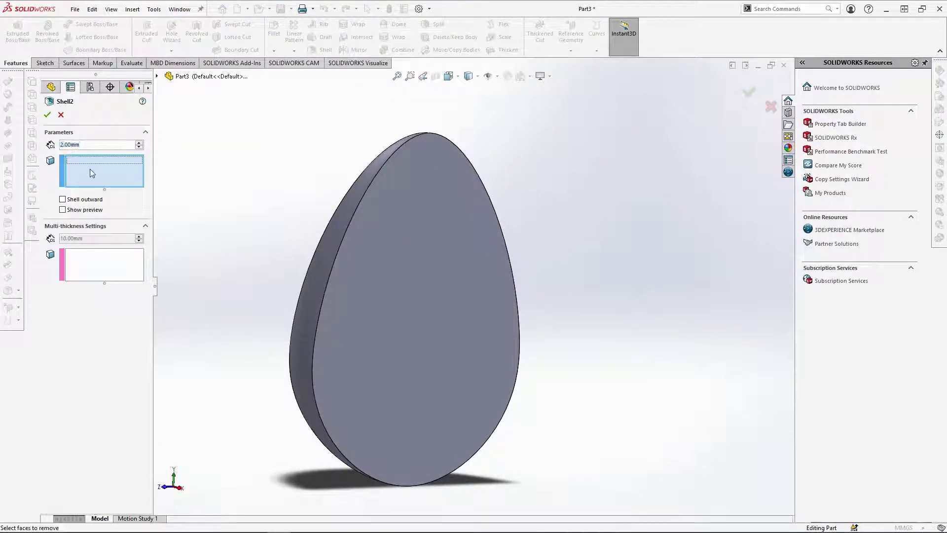
{"action": "left_click", "coordinate": [425, 270]}
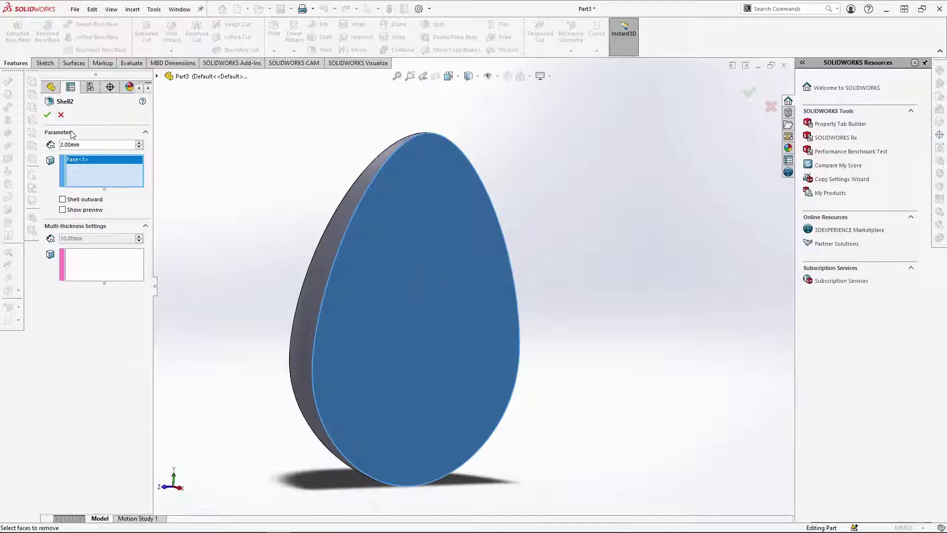
{"action": "left_click", "coordinate": [47, 115]}
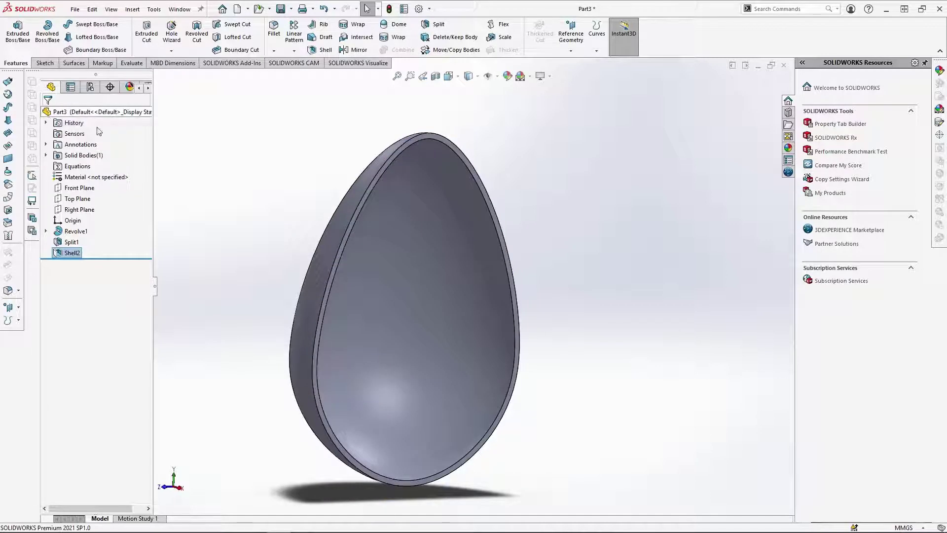
{"action": "middle_click_drag", "start_coordinate": [543, 217], "coordinate": [582, 232]}
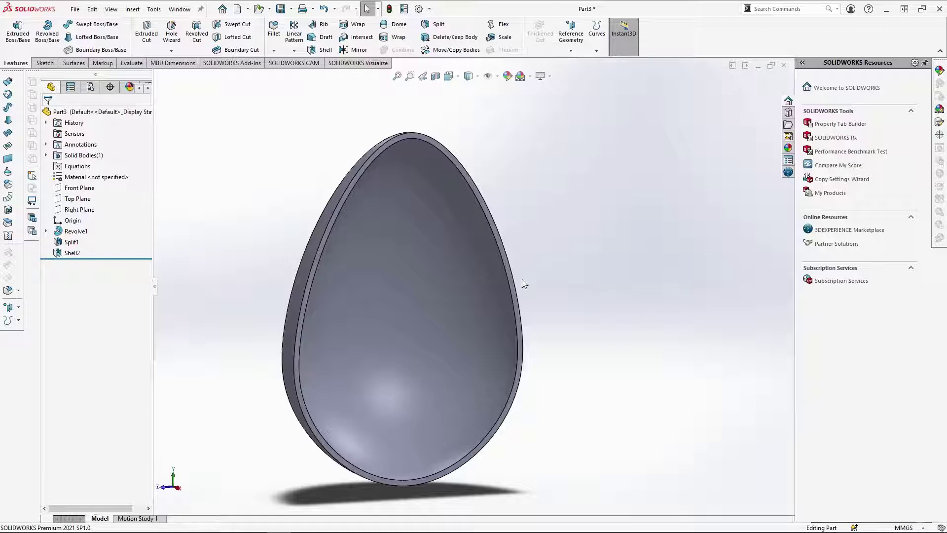
{"action": "scroll", "coordinate": [474, 311], "scroll_direction": "up", "scroll_amount": 2}
{"action": "scroll", "coordinate": [396, 355], "scroll_direction": "down", "scroll_amount": 3}
{"action": "mouse_move", "coordinate": [395, 354]}
{"action": "middle_mouse_down"}
{"action": "mouse_move", "coordinate": [452, 338]}
{"action": "mouse_move", "coordinate": [406, 355]}
{"action": "middle_mouse_up"}
{"action": "scroll", "coordinate": [423, 345], "scroll_direction": "up", "scroll_amount": 3}
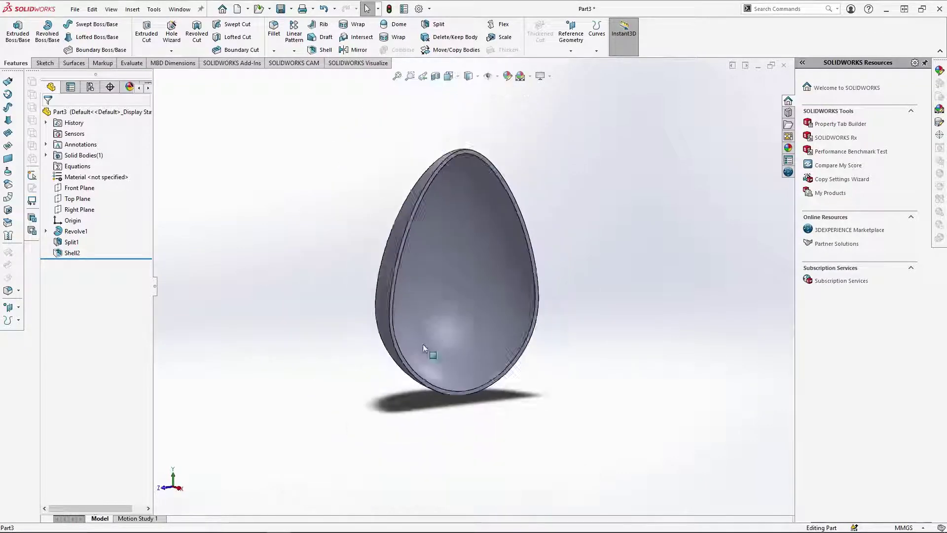
{"action": "scroll", "coordinate": [422, 345], "scroll_direction": "down", "scroll_amount": 2}
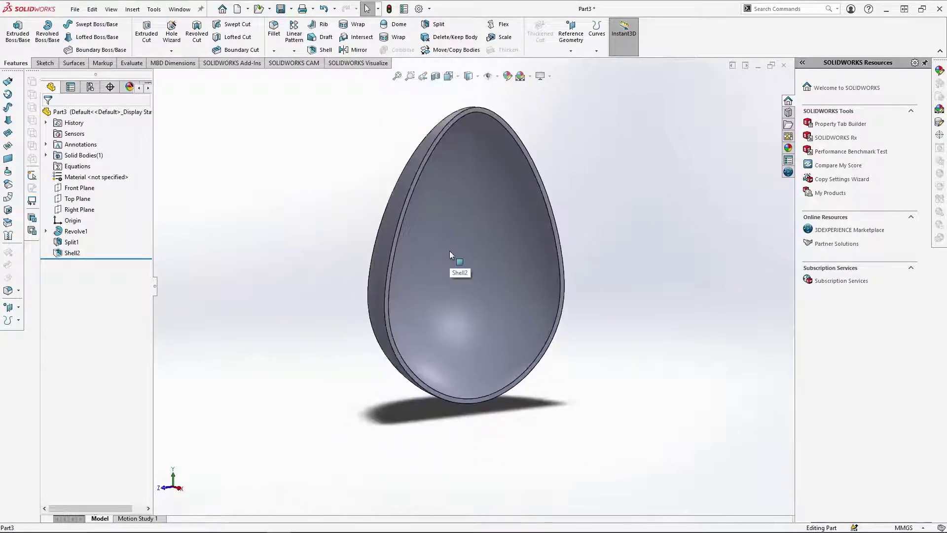
Step: Create a reference plane offset 50 mm from the Right Plane, on the shell's curved side, with its normal flipped
{"action": "left_click", "coordinate": [93, 211]}
{"action": "scroll", "coordinate": [343, 228], "scroll_direction": "down", "scroll_amount": 1}
{"action": "middle_click_drag", "start_coordinate": [345, 227], "coordinate": [437, 246]}
{"action": "scroll", "coordinate": [438, 247], "scroll_direction": "up", "scroll_amount": 2}
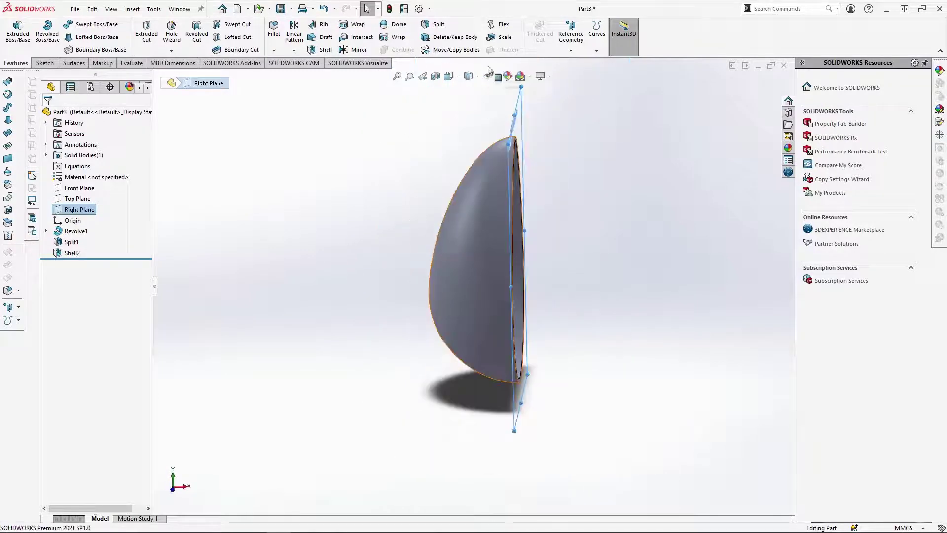
{"action": "left_click", "coordinate": [571, 34]}
{"action": "left_click", "coordinate": [582, 60]}
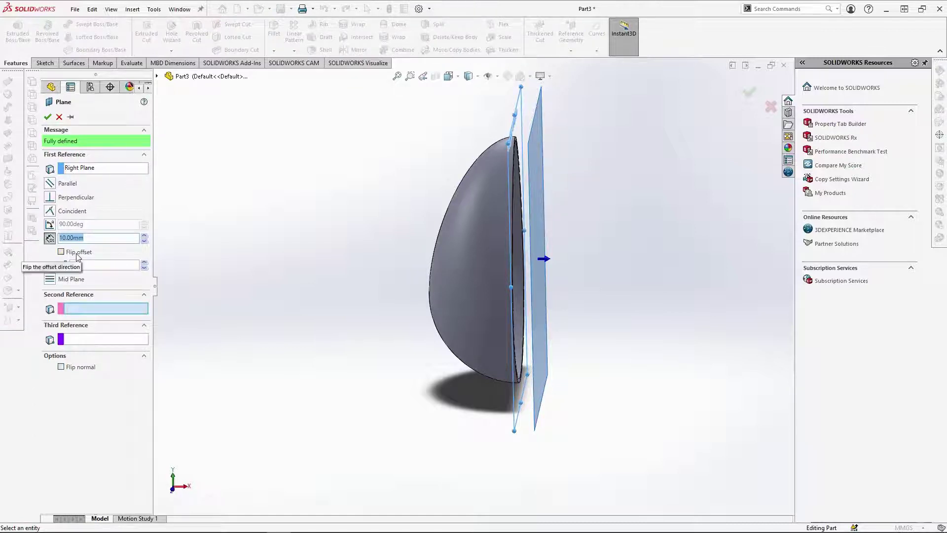
{"action": "left_click", "coordinate": [77, 256]}
{"action": "left_click", "coordinate": [144, 235]}
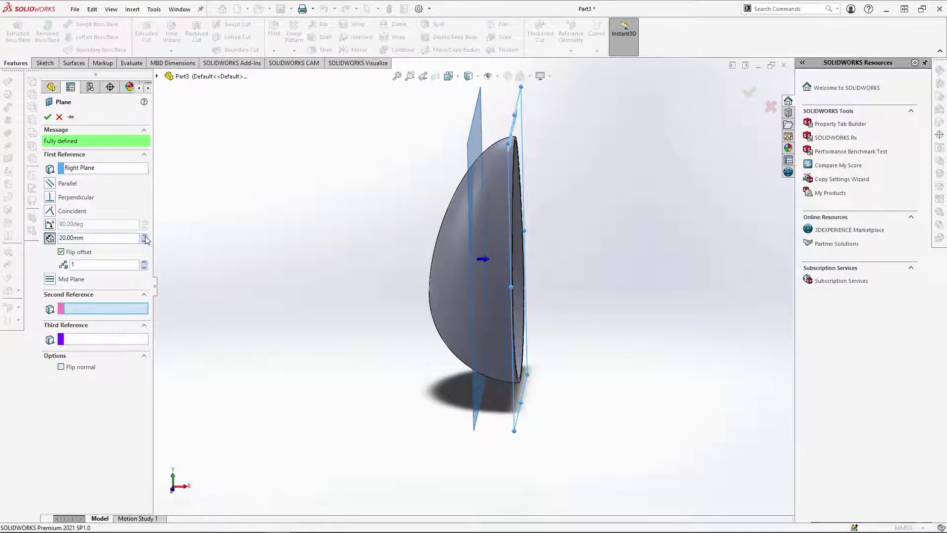
{"action": "left_click", "coordinate": [144, 236]}
{"action": "left_click", "coordinate": [144, 236]}
{"action": "left_click", "coordinate": [144, 235]}
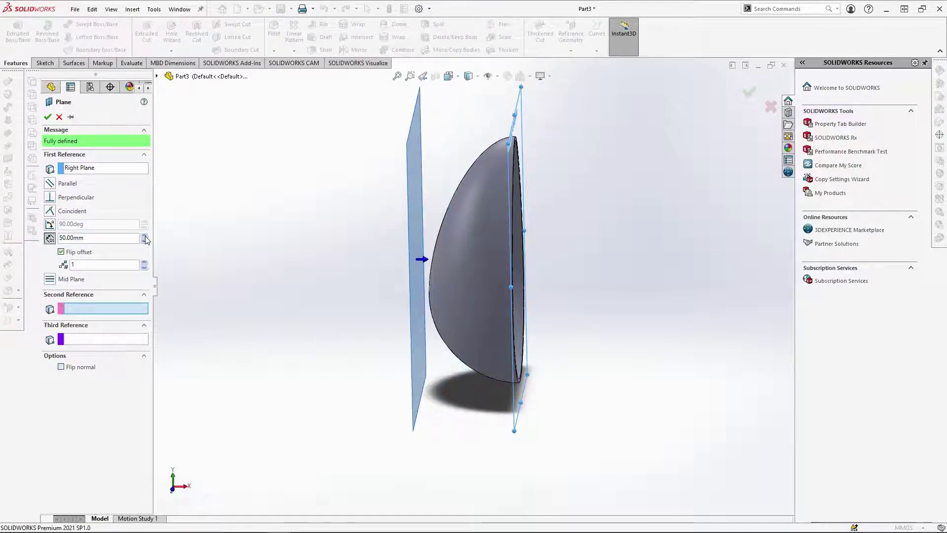
{"action": "left_click", "coordinate": [61, 367]}
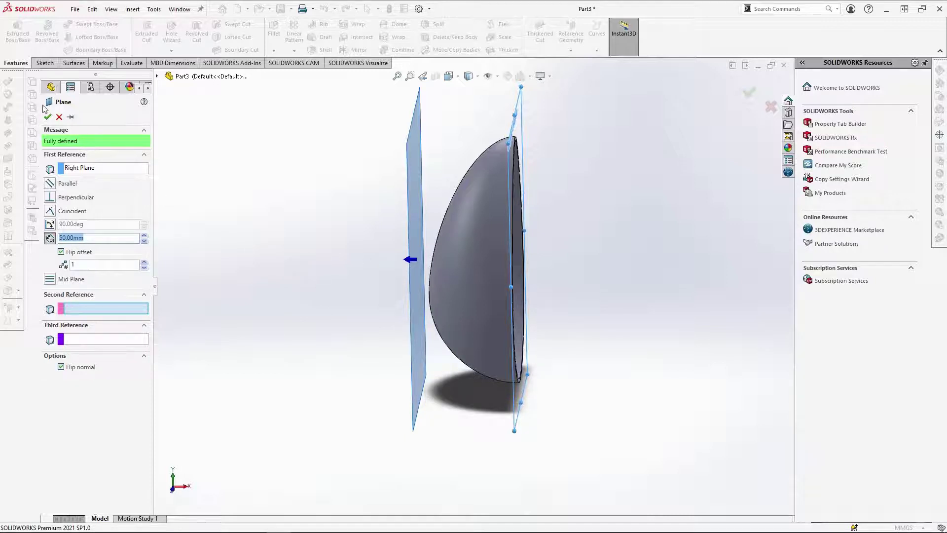
{"action": "right_click", "coordinate": [383, 286]}
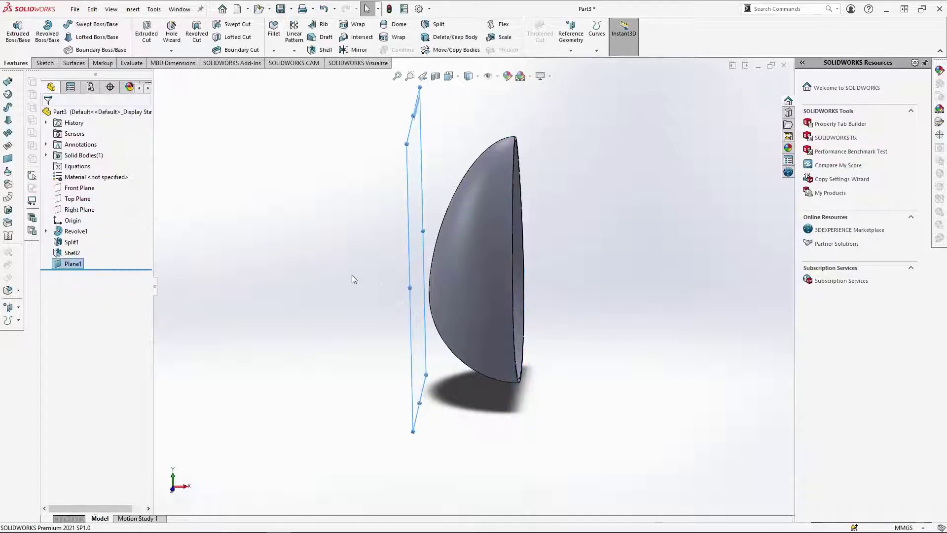
Step: Import Chocolate Egg Pattern.dxf onto the offset plane as a 2D sketch in millimeters and close the sketch
{"action": "middle_click_drag", "start_coordinate": [353, 277], "coordinate": [391, 258]}
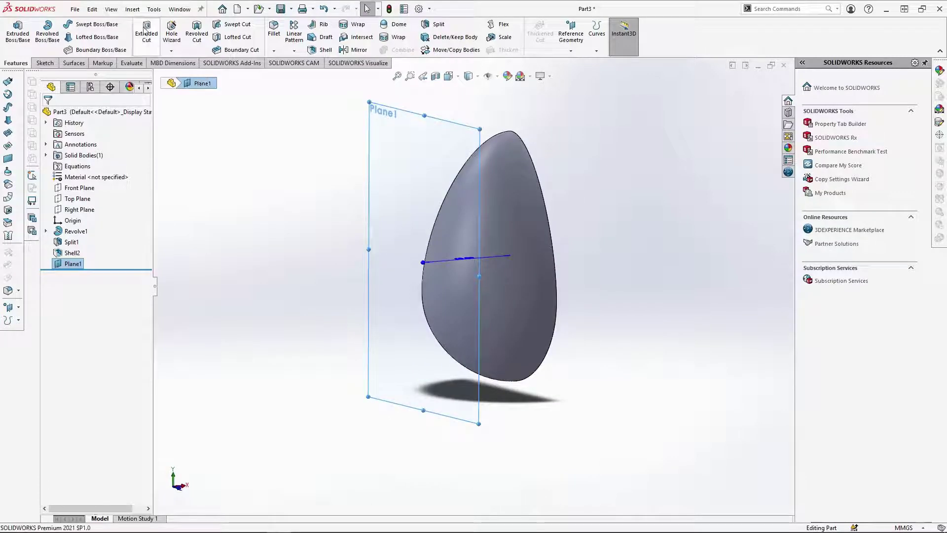
{"action": "left_click", "coordinate": [132, 9]}
{"action": "left_click", "coordinate": [191, 354]}
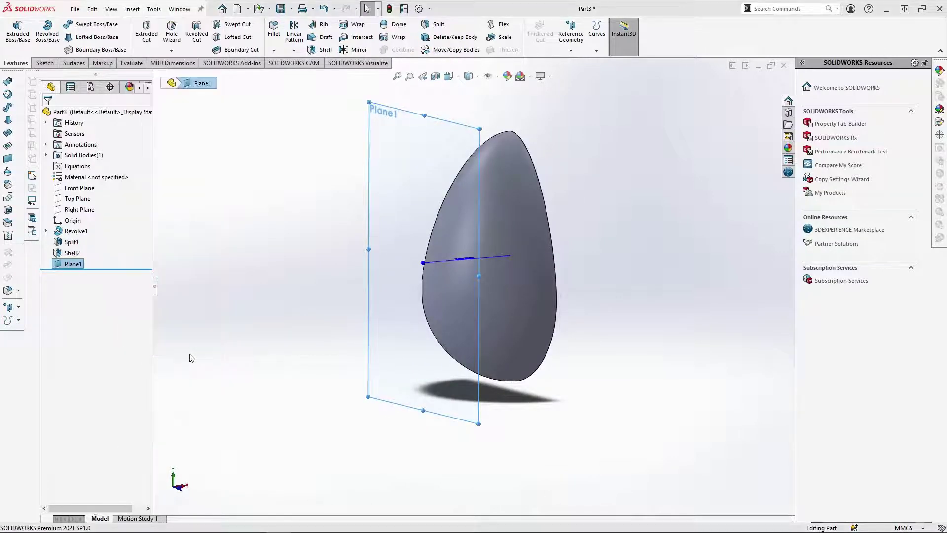
{"action": "left_click", "coordinate": [368, 225]}
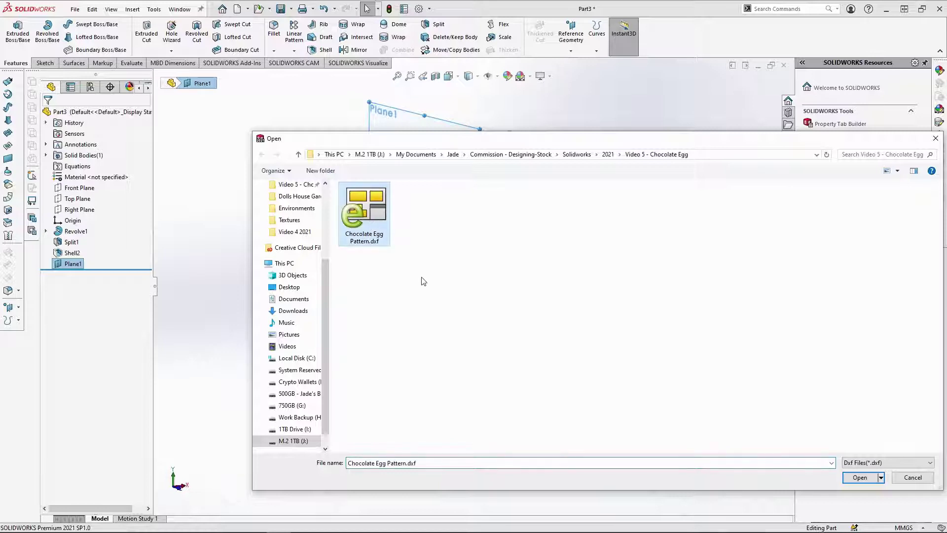
{"action": "left_click", "coordinate": [860, 478]}
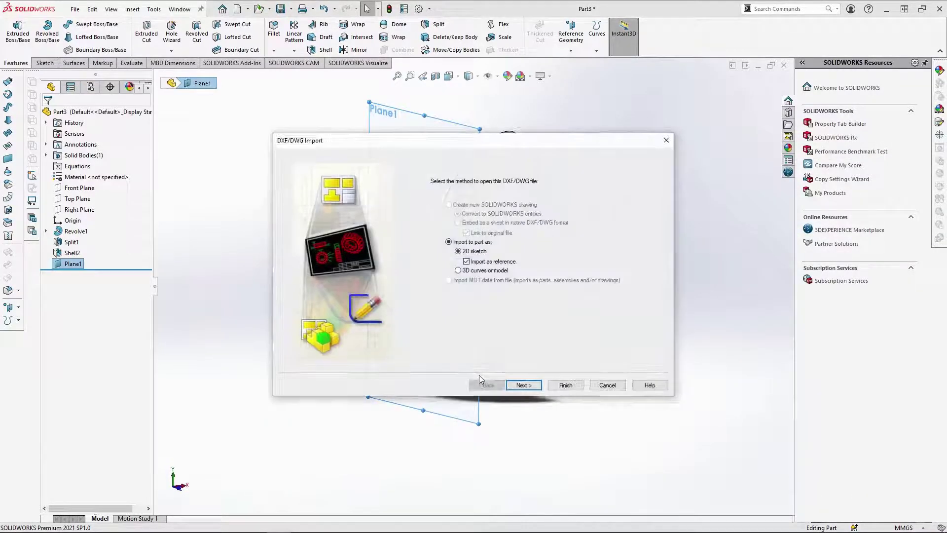
{"action": "left_click", "coordinate": [524, 385]}
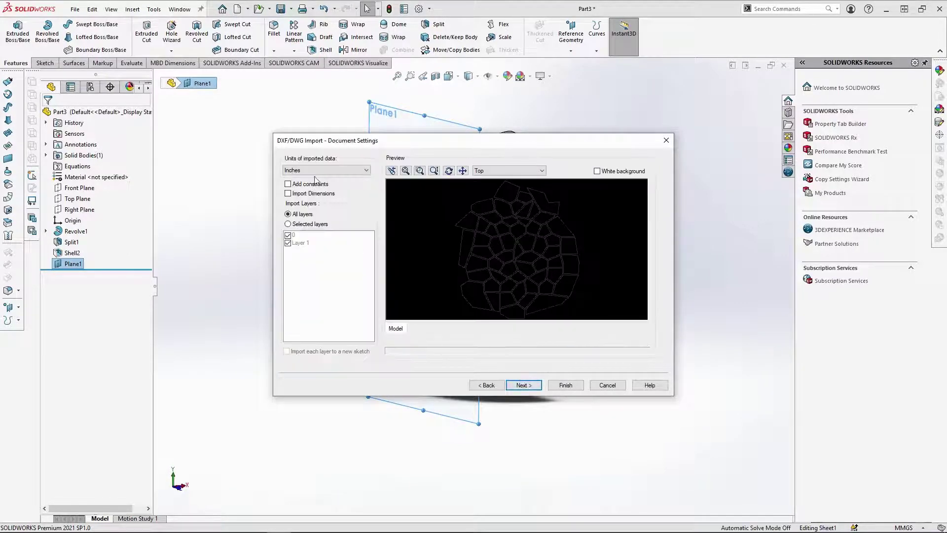
{"action": "left_click", "coordinate": [345, 170]}
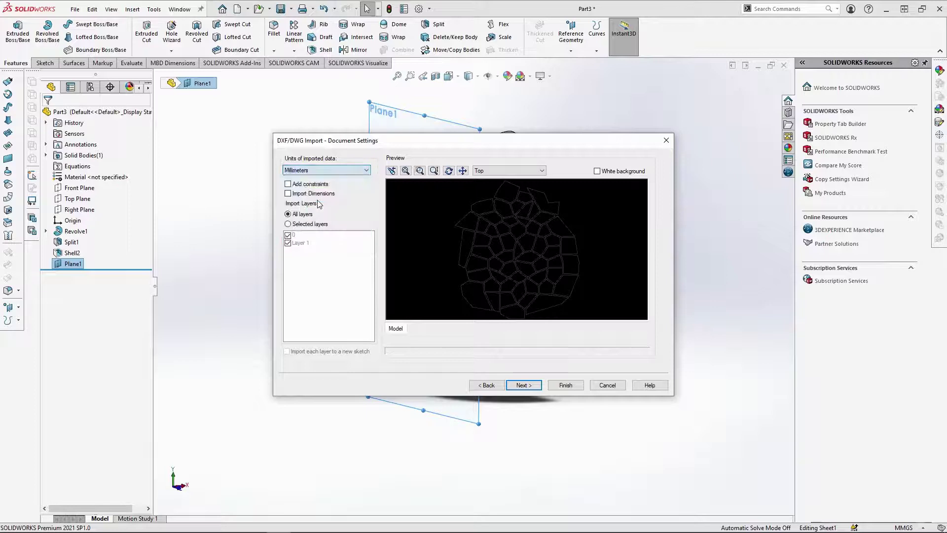
{"action": "left_click", "coordinate": [566, 384]}
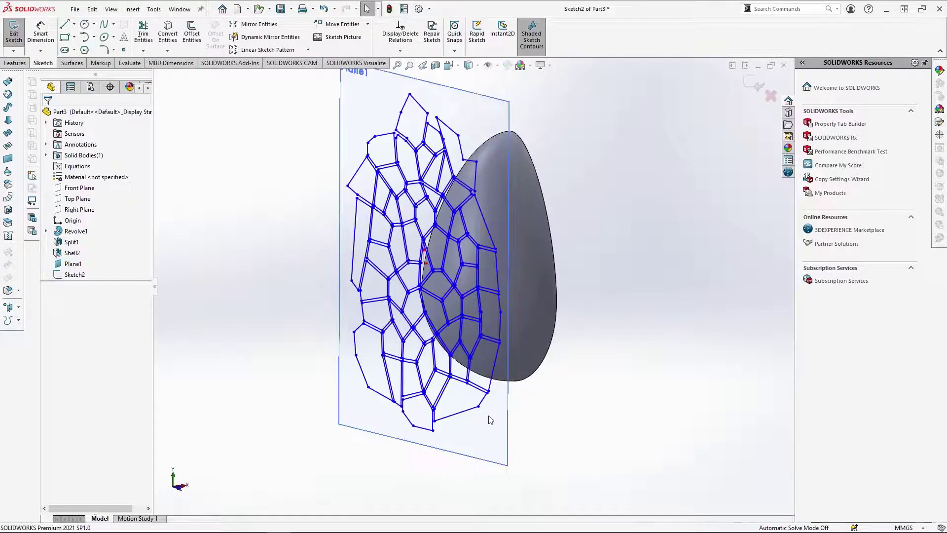
{"action": "mouse_move", "coordinate": [483, 316]}
{"action": "middle_mouse_down"}
{"action": "mouse_move", "coordinate": [529, 315]}
{"action": "mouse_move", "coordinate": [500, 349]}
{"action": "middle_mouse_up"}
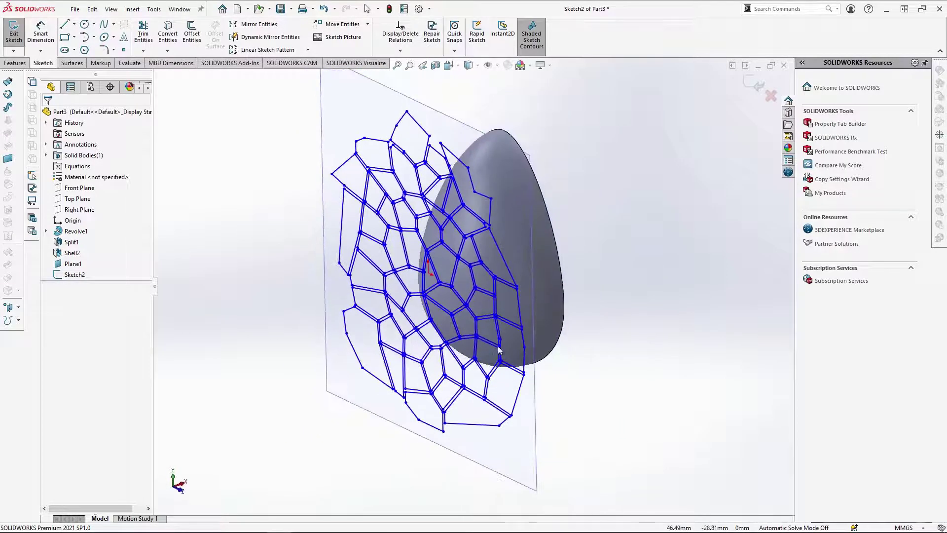
{"action": "left_click", "coordinate": [754, 88]}
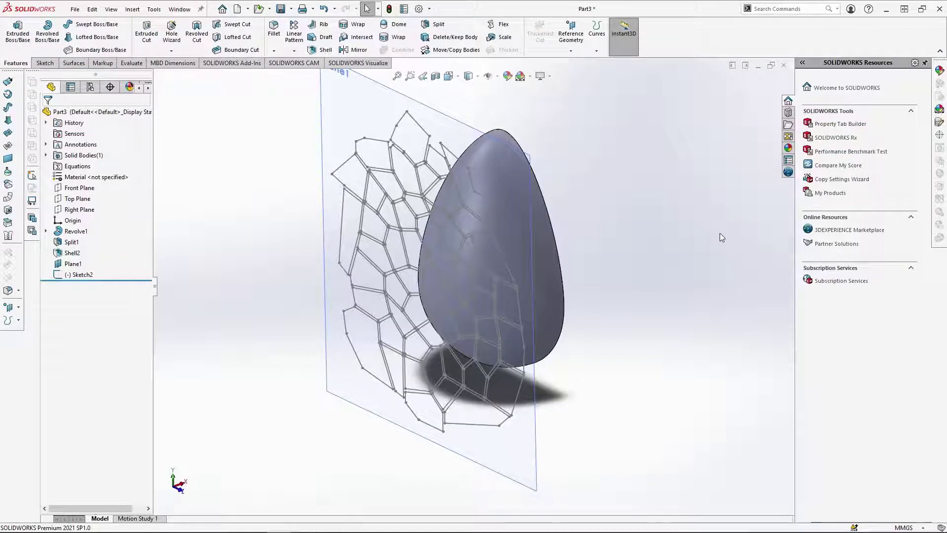
Step: Wrap the imported pattern sketch onto the egg's curved outer face as an emboss
{"action": "left_click", "coordinate": [399, 37]}
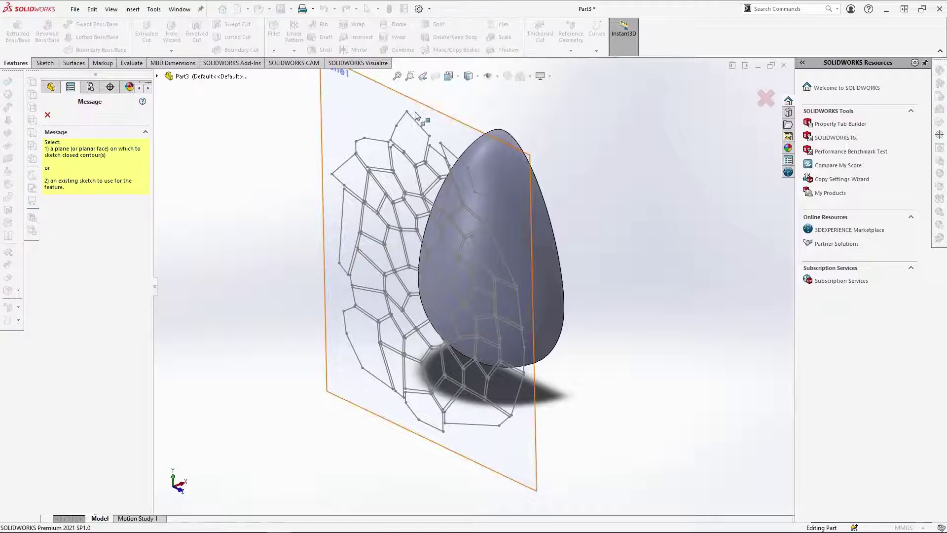
{"action": "left_click", "coordinate": [419, 127]}
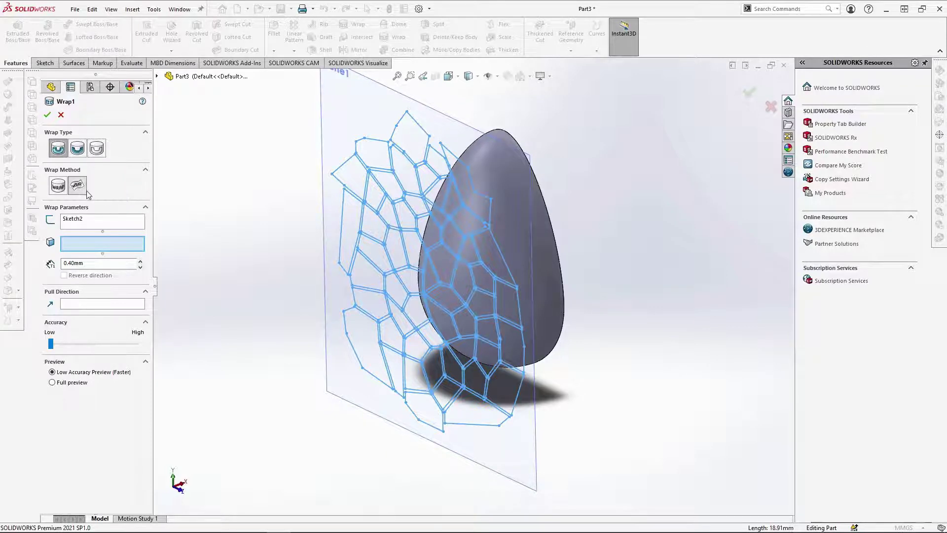
{"action": "left_click", "coordinate": [60, 149]}
{"action": "left_click", "coordinate": [498, 151]}
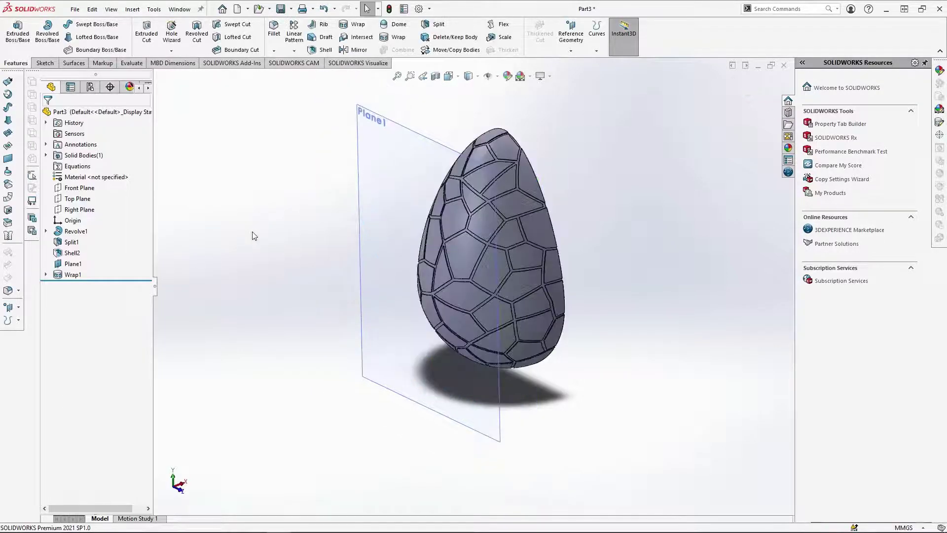
Step: Hide the offset reference plane in front of the embossed egg
{"action": "middle_click_drag", "start_coordinate": [500, 364], "coordinate": [514, 203]}
{"action": "scroll", "coordinate": [513, 203], "scroll_direction": "down", "scroll_amount": 5}
{"action": "scroll", "coordinate": [480, 207], "scroll_direction": "up", "scroll_amount": 6}
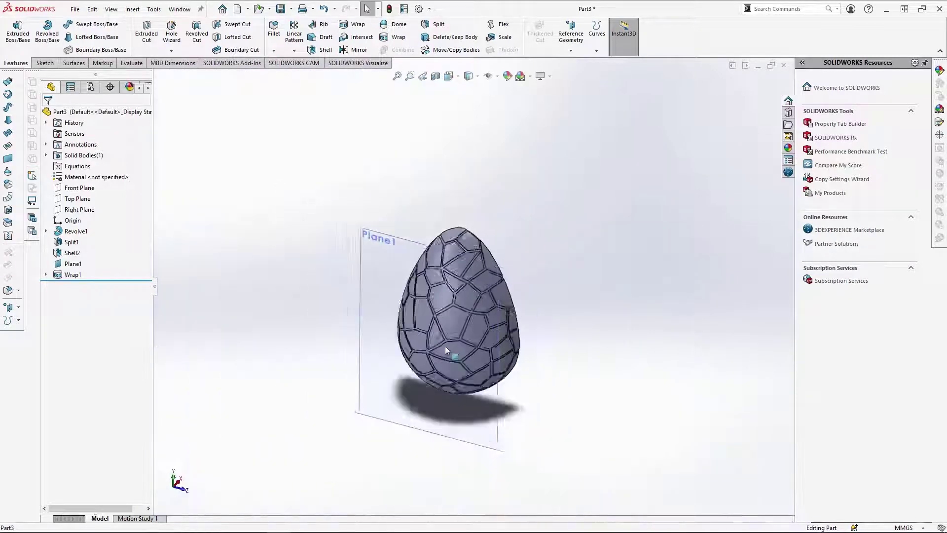
{"action": "left_click", "coordinate": [327, 440]}
{"action": "left_click", "coordinate": [381, 412]}
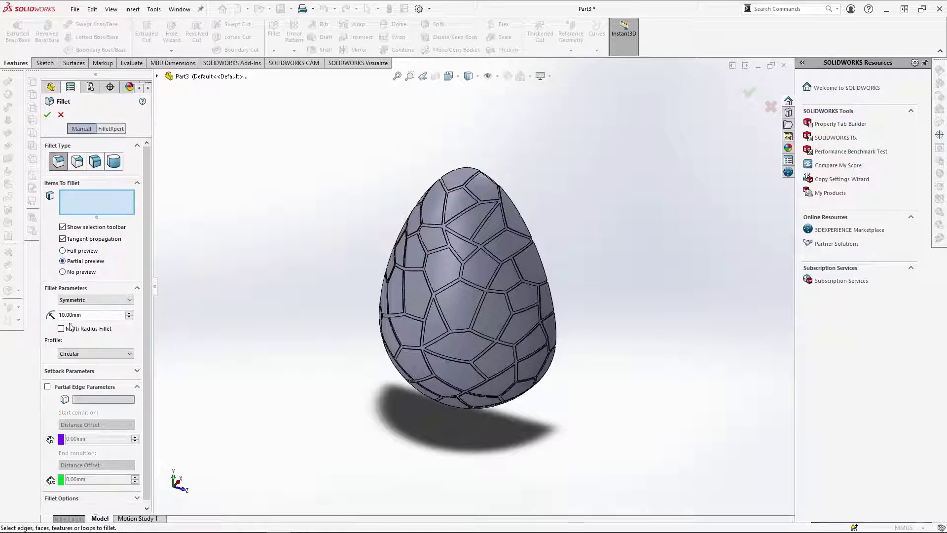
Step: Set the fillet radius to 0.5 mm and pick the first four raised faces at the center of the egg's curved side
{"action": "type", "text": "0.5"}
{"action": "key", "text": "Return"}
{"action": "left_click", "coordinate": [453, 78]}
{"action": "left_click", "coordinate": [463, 119]}
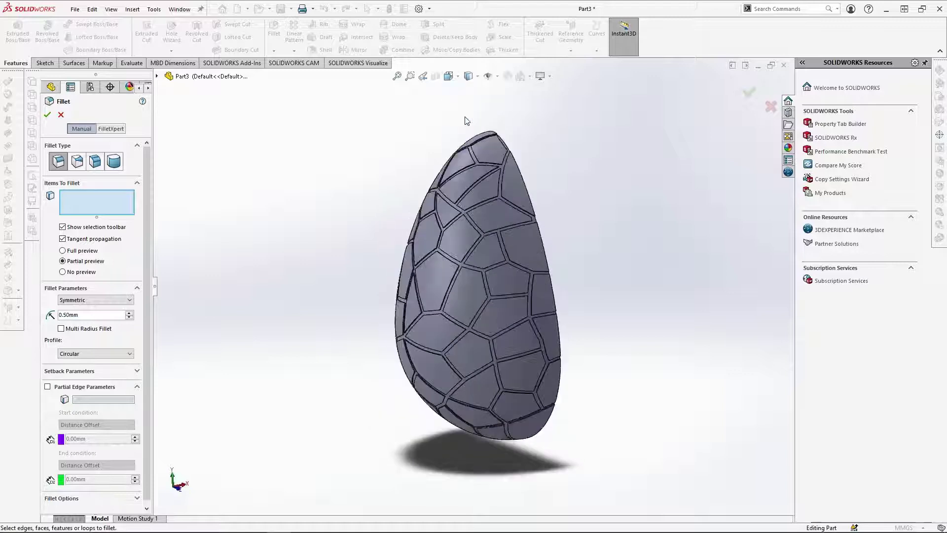
{"action": "left_click", "coordinate": [451, 77]}
{"action": "left_click", "coordinate": [449, 119]}
{"action": "left_click", "coordinate": [511, 247]}
{"action": "left_click", "coordinate": [444, 255]}
{"action": "left_click", "coordinate": [472, 217]}
{"action": "left_click", "coordinate": [471, 303]}
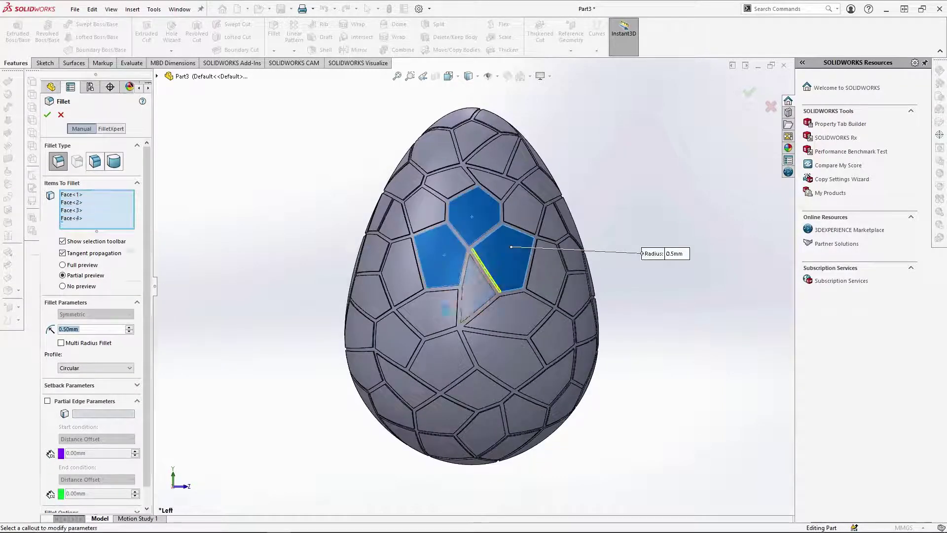
Step: Add the raised faces across the lower middle of the egg to the fillet selection
{"action": "left_click", "coordinate": [436, 316]}
{"action": "left_click", "coordinate": [406, 269]}
{"action": "left_click", "coordinate": [407, 337]}
{"action": "left_click", "coordinate": [442, 357]}
{"action": "left_click", "coordinate": [484, 355]}
{"action": "left_click", "coordinate": [407, 393]}
{"action": "left_click", "coordinate": [547, 385]}
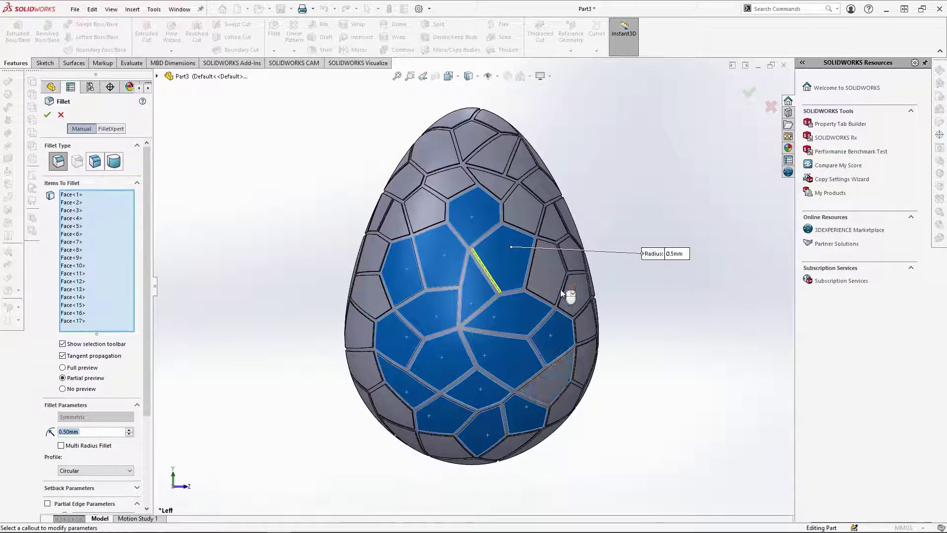
Step: Add the raised faces on the upper half of the egg, up toward its narrow tip, to the fillet selection
{"action": "left_click", "coordinate": [564, 293]}
{"action": "left_click", "coordinate": [548, 266]}
{"action": "left_click", "coordinate": [526, 211]}
{"action": "left_click", "coordinate": [493, 181]}
{"action": "left_click", "coordinate": [450, 181]}
{"action": "left_click", "coordinate": [428, 208]}
{"action": "middle_click_drag", "start_coordinate": [490, 182], "coordinate": [470, 165]}
{"action": "left_click", "coordinate": [410, 157]}
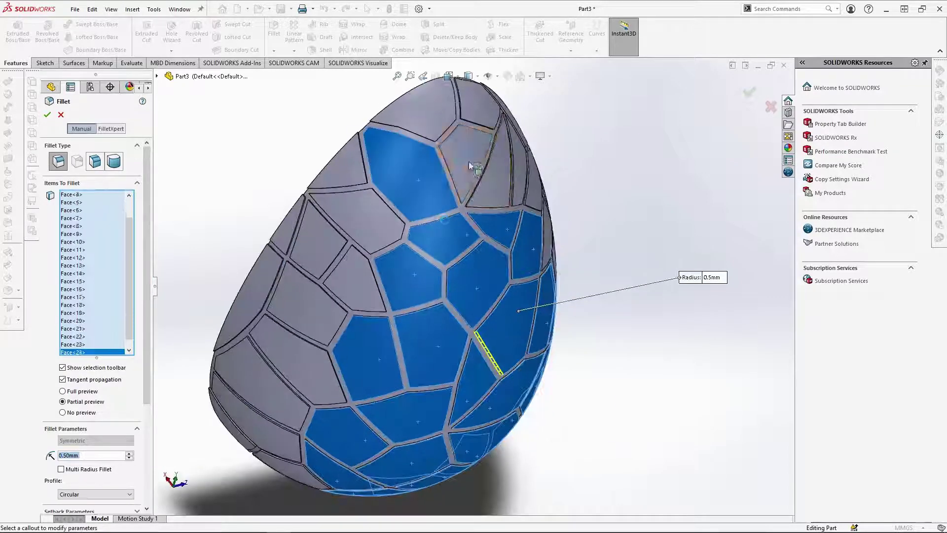
{"action": "left_click", "coordinate": [469, 165]}
Step: Add the raised faces down one flank of the egg and onto its underside to the fillet selection, skipping the tiles cut by the rim
{"action": "left_click", "coordinate": [359, 221]}
{"action": "left_click", "coordinate": [367, 285]}
{"action": "left_click", "coordinate": [305, 308]}
{"action": "middle_click_drag", "start_coordinate": [291, 335], "coordinate": [375, 375]}
{"action": "left_click", "coordinate": [262, 375]}
{"action": "left_click", "coordinate": [252, 424]}
{"action": "middle_click_drag", "start_coordinate": [252, 424], "coordinate": [364, 474]}
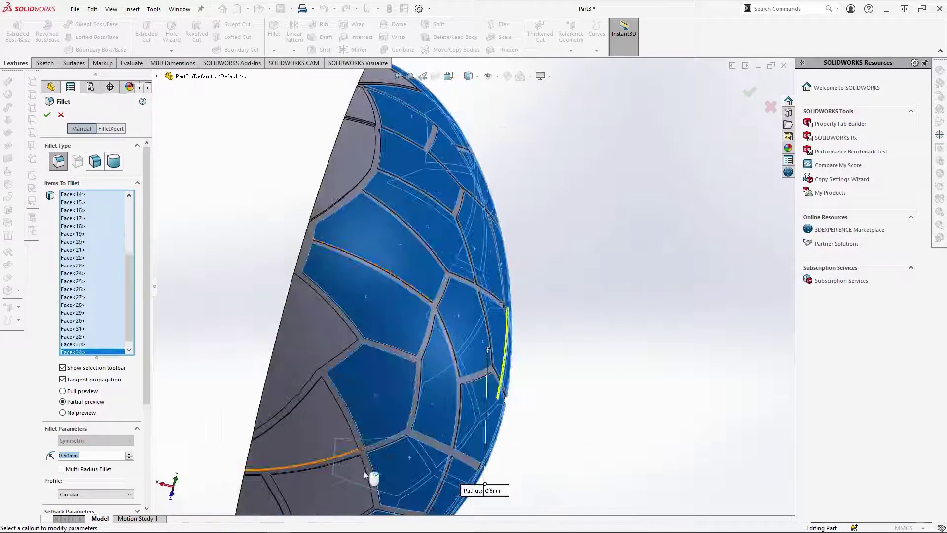
{"action": "left_click", "coordinate": [363, 473]}
{"action": "scroll", "coordinate": [478, 412], "scroll_direction": "up", "scroll_amount": 3}
{"action": "left_click", "coordinate": [478, 413]}
{"action": "scroll", "coordinate": [477, 413], "scroll_direction": "down", "scroll_amount": 2}
{"action": "middle_click_drag", "start_coordinate": [434, 355], "coordinate": [364, 370]}
{"action": "left_click", "coordinate": [365, 378]}
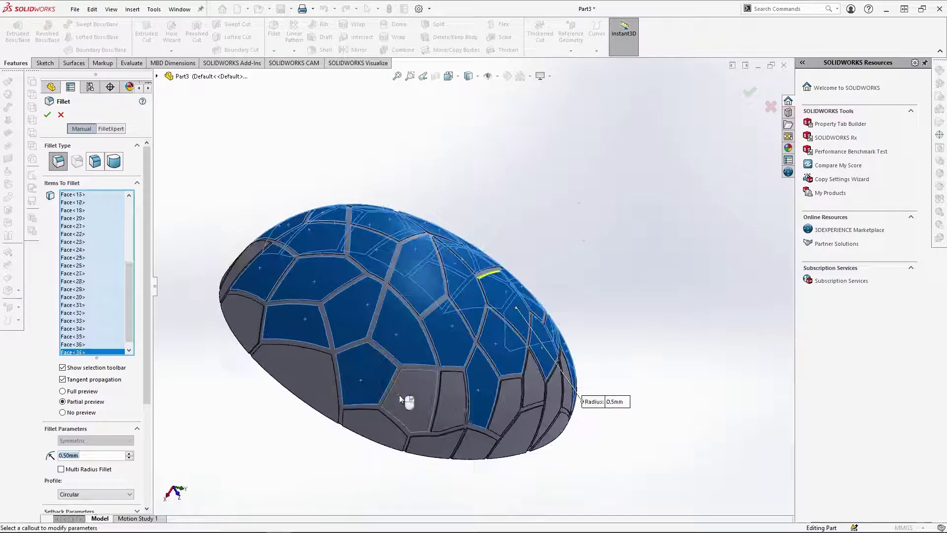
Step: Add the remaining full raised faces around the egg's wide end and apply the 0.5 mm fillet
{"action": "left_click", "coordinate": [430, 401]}
{"action": "middle_click_drag", "start_coordinate": [458, 402], "coordinate": [429, 405]}
{"action": "left_click", "coordinate": [430, 402]}
{"action": "left_click", "coordinate": [507, 400]}
{"action": "left_click", "coordinate": [547, 379]}
{"action": "middle_click_drag", "start_coordinate": [547, 379], "coordinate": [582, 382]}
{"action": "left_click", "coordinate": [480, 390]}
{"action": "scroll", "coordinate": [525, 381], "scroll_direction": "up", "scroll_amount": 5}
{"action": "scroll", "coordinate": [457, 431], "scroll_direction": "down", "scroll_amount": 1}
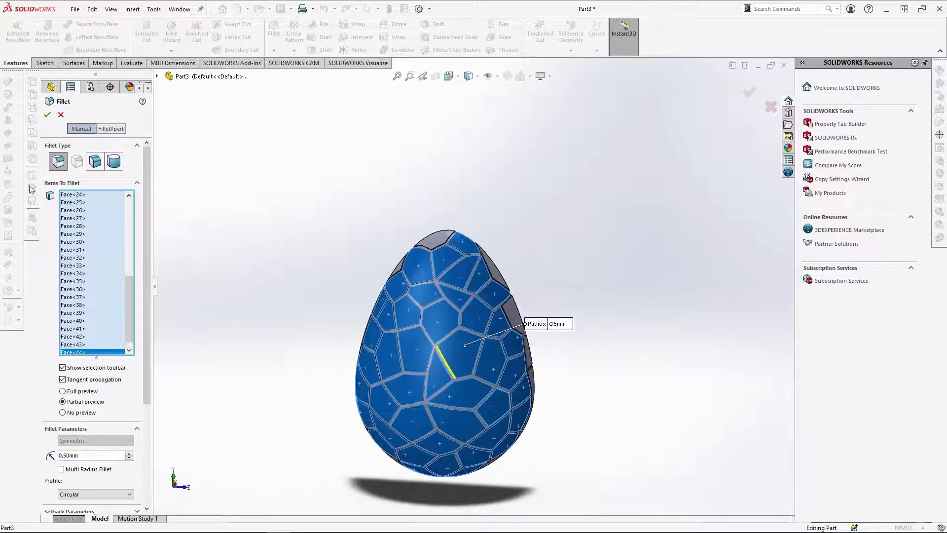
{"action": "left_click", "coordinate": [47, 115]}
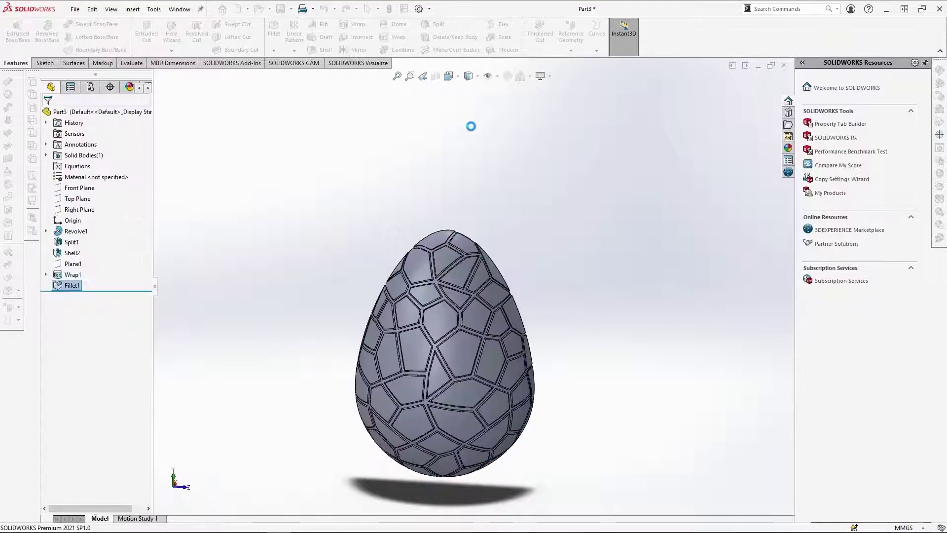
Step: Start a second 0.5 mm fillet and pick the groove-side edges of the first tile cut by the rim, plus the facing neighbor edge
{"action": "scroll", "coordinate": [493, 324], "scroll_direction": "up", "scroll_amount": 5}
{"action": "key", "text": "f"}
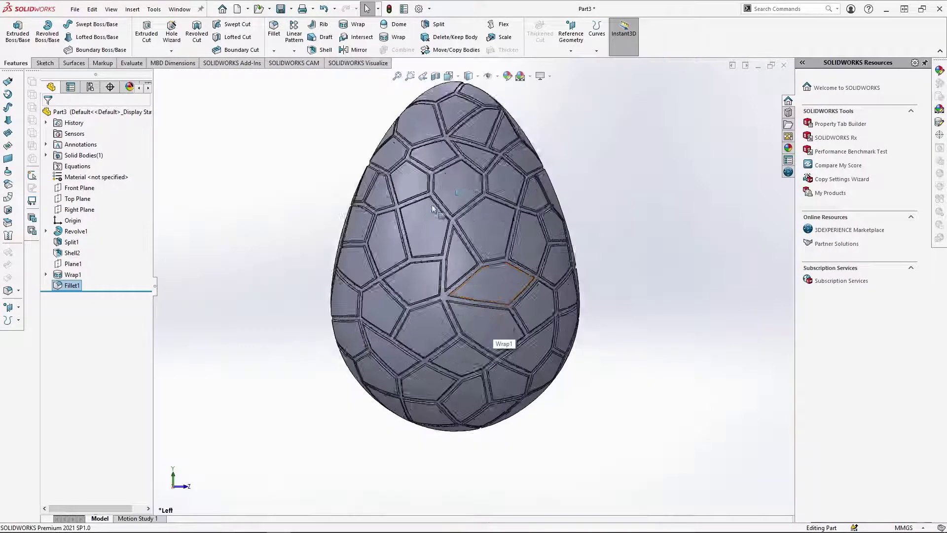
{"action": "left_click", "coordinate": [448, 75]}
{"action": "left_click", "coordinate": [449, 118]}
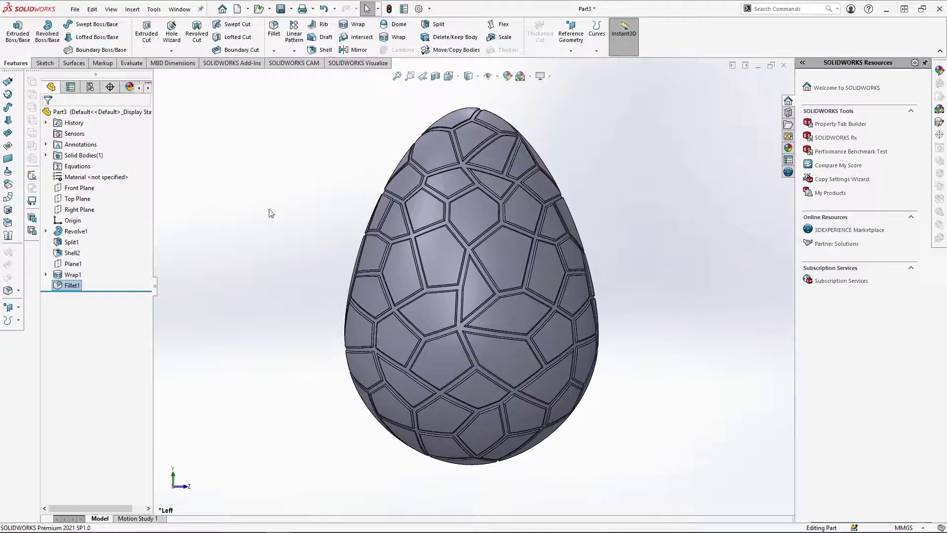
{"action": "left_click", "coordinate": [281, 41]}
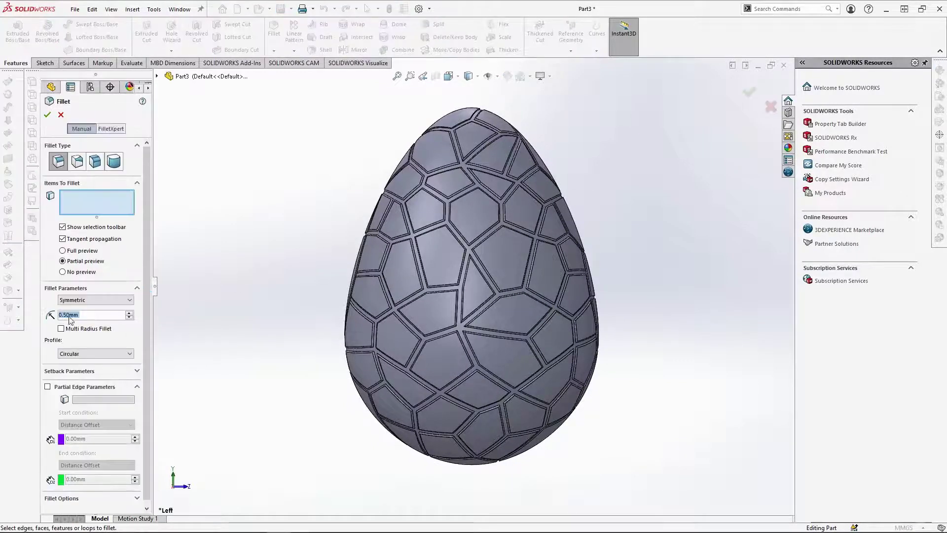
{"action": "middle_click_drag", "start_coordinate": [602, 297], "coordinate": [528, 258]}
{"action": "scroll", "coordinate": [535, 277], "scroll_direction": "down", "scroll_amount": 8}
{"action": "left_click", "coordinate": [534, 282]}
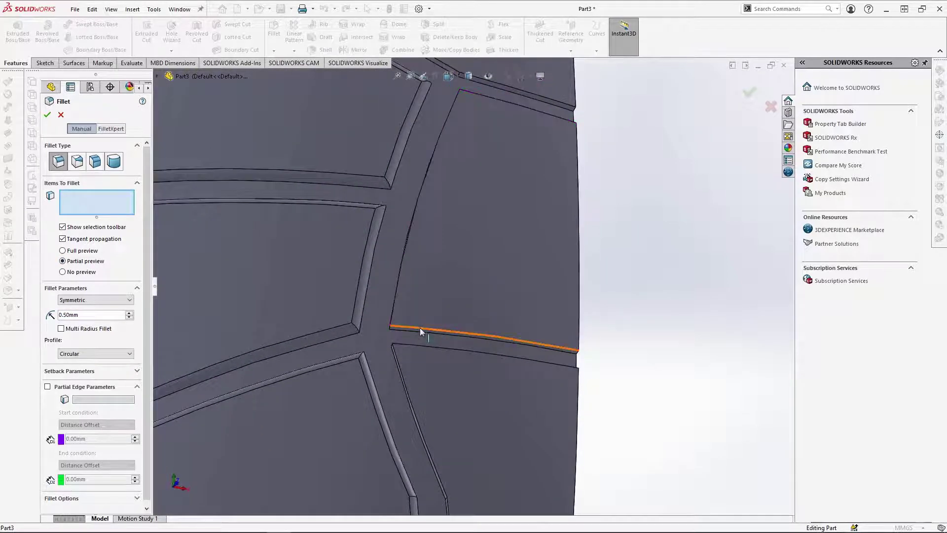
{"action": "left_click", "coordinate": [394, 327]}
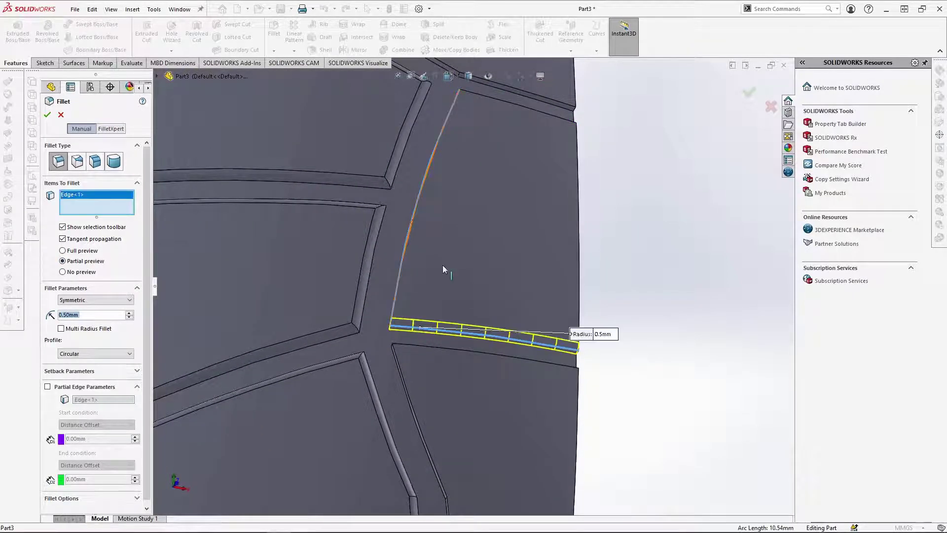
{"action": "middle_click_drag", "start_coordinate": [517, 158], "coordinate": [482, 185]}
{"action": "scroll", "coordinate": [526, 161], "scroll_direction": "down", "scroll_amount": 4}
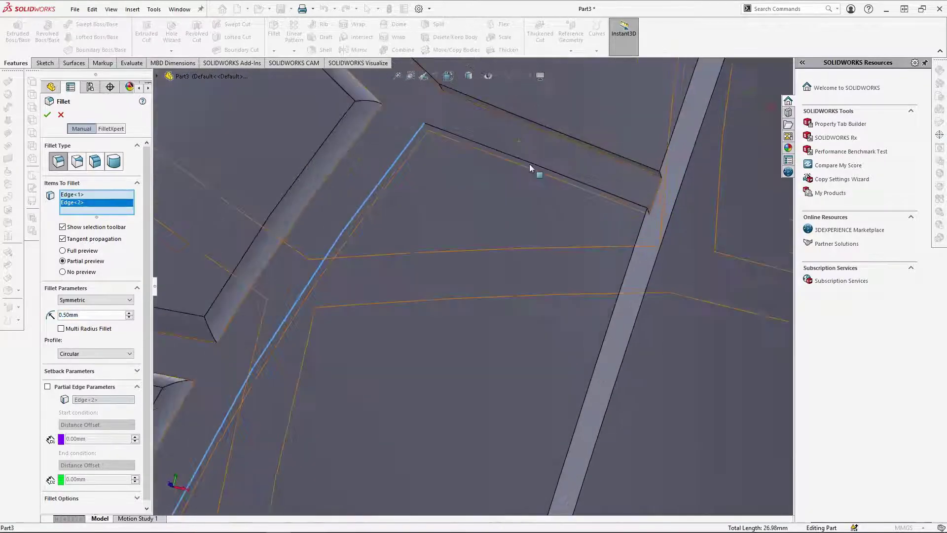
{"action": "left_click", "coordinate": [517, 160]}
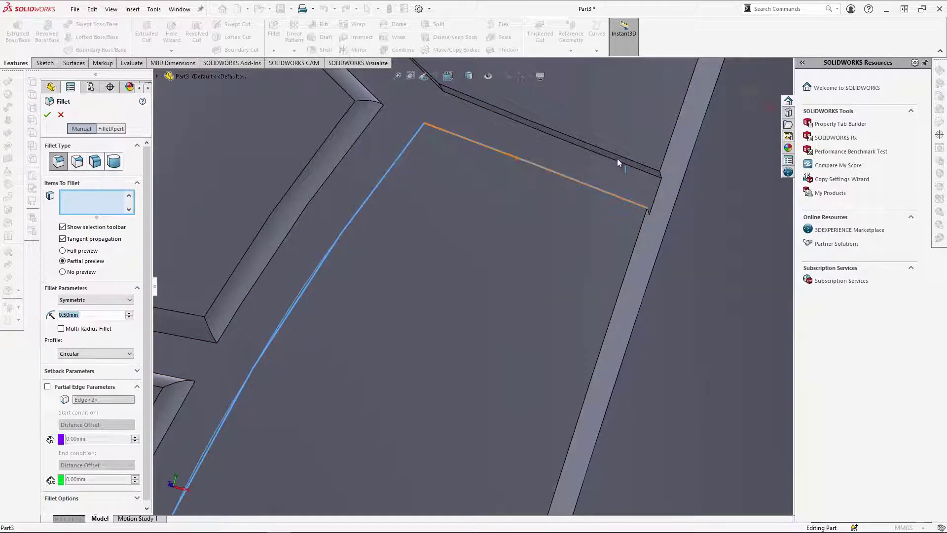
{"action": "left_click", "coordinate": [640, 163]}
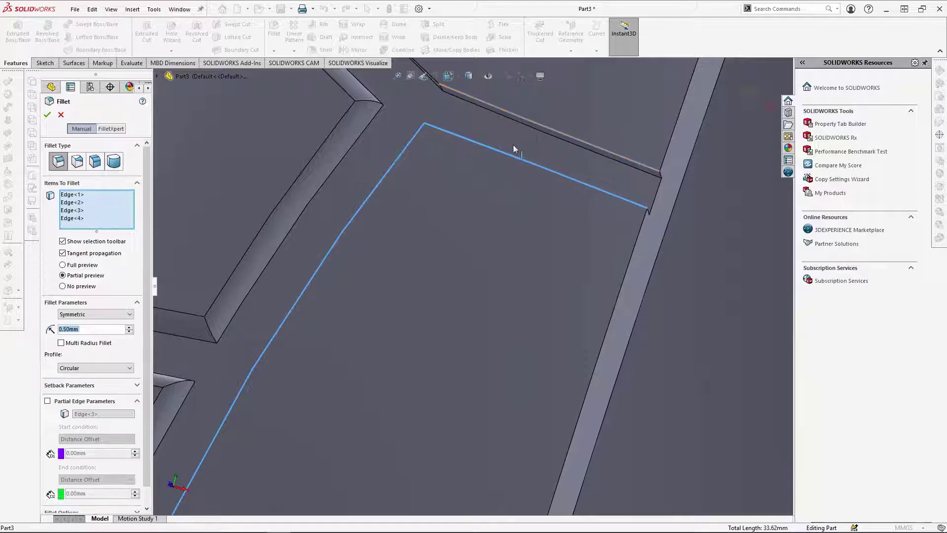
Step: Add the groove-side edges of the adjoining rim tiles up toward the egg's narrow tip to the fillet
{"action": "scroll", "coordinate": [507, 180], "scroll_direction": "up", "scroll_amount": 3}
{"action": "scroll", "coordinate": [437, 254], "scroll_direction": "down", "scroll_amount": 3}
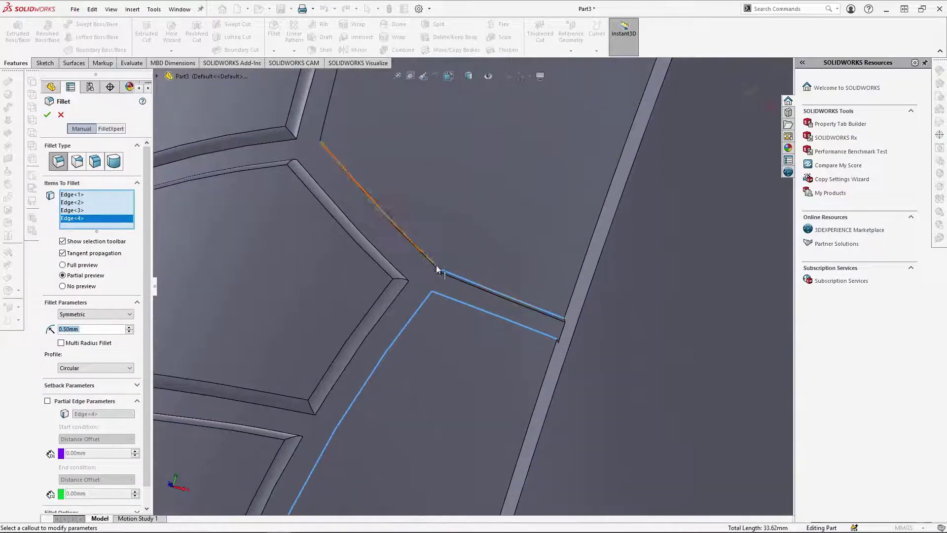
{"action": "middle_click_drag", "start_coordinate": [437, 268], "coordinate": [489, 209]}
{"action": "left_click", "coordinate": [452, 270]}
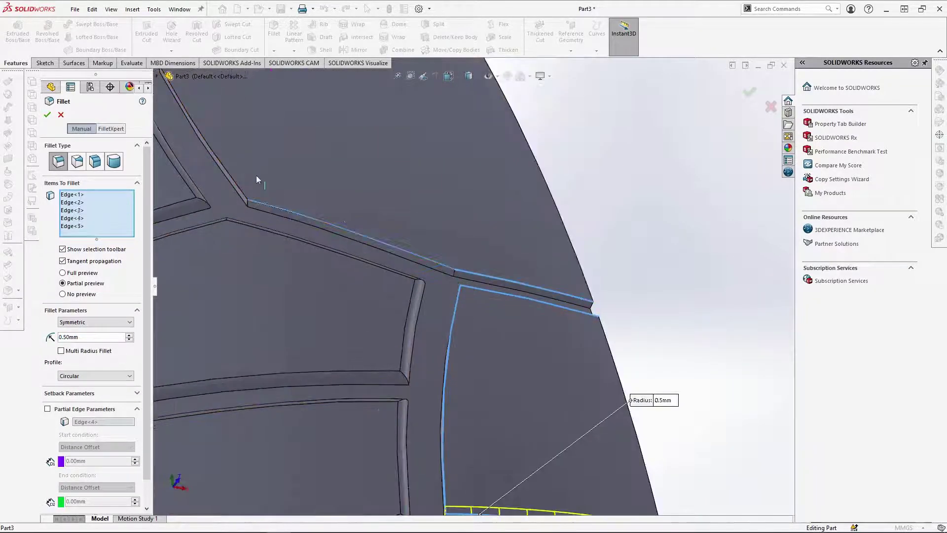
{"action": "left_click", "coordinate": [255, 202]}
{"action": "scroll", "coordinate": [372, 201], "scroll_direction": "up", "scroll_amount": 3}
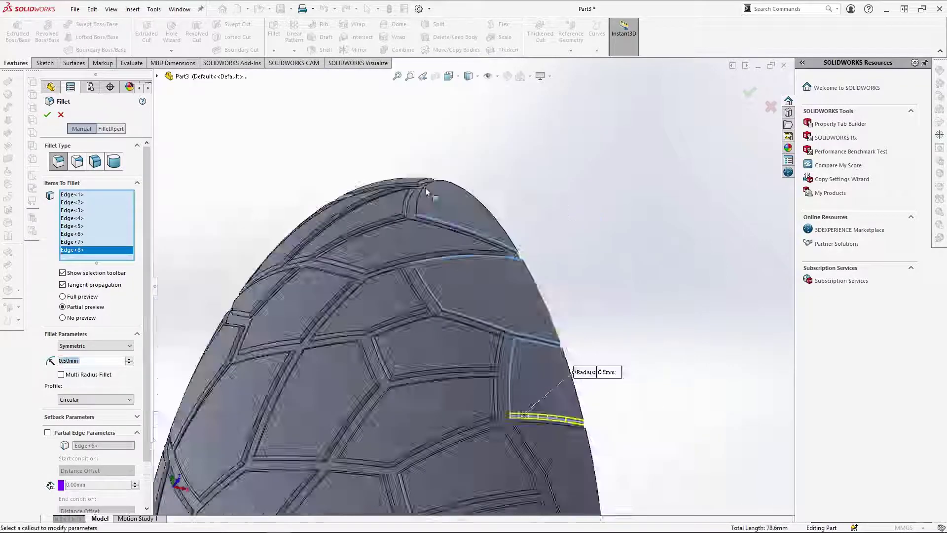
{"action": "left_click", "coordinate": [427, 191]}
{"action": "middle_click_drag", "start_coordinate": [426, 192], "coordinate": [397, 204]}
{"action": "scroll", "coordinate": [402, 207], "scroll_direction": "down", "scroll_amount": 3}
{"action": "left_click", "coordinate": [475, 252]}
{"action": "left_click", "coordinate": [471, 261]}
{"action": "scroll", "coordinate": [468, 257], "scroll_direction": "up", "scroll_amount": 3}
{"action": "left_click", "coordinate": [463, 257]}
{"action": "middle_click_drag", "start_coordinate": [464, 256], "coordinate": [374, 227]}
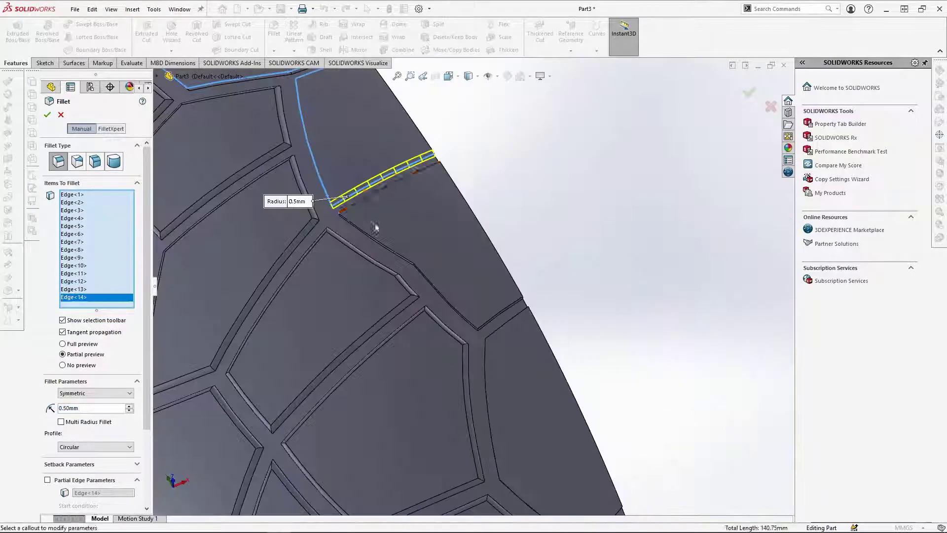
Step: Add the groove-side edges of the rim tiles from the first tile down toward the wide end to the fillet
{"action": "left_click", "coordinate": [385, 244]}
{"action": "left_click", "coordinate": [451, 304]}
{"action": "scroll", "coordinate": [481, 323], "scroll_direction": "down", "scroll_amount": 3}
{"action": "left_click", "coordinate": [487, 312]}
{"action": "left_click", "coordinate": [492, 328]}
{"action": "left_click", "coordinate": [477, 358]}
{"action": "middle_click_drag", "start_coordinate": [520, 385], "coordinate": [156, 336]}
{"action": "left_click", "coordinate": [572, 388]}
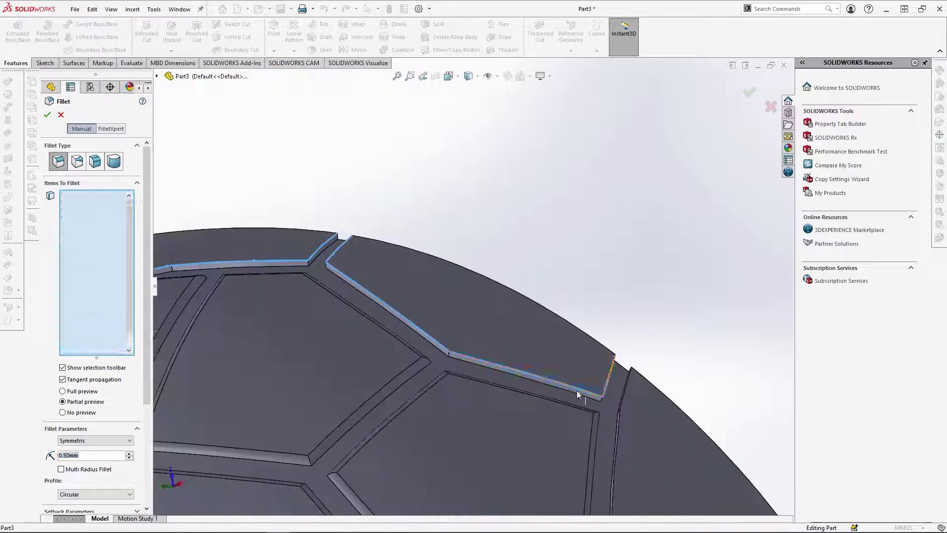
{"action": "left_click", "coordinate": [610, 377]}
Step: Continue selecting the groove-side edges of the rim tiles around the egg's wide end for the fillet
{"action": "scroll", "coordinate": [617, 385], "scroll_direction": "up", "scroll_amount": 3}
{"action": "middle_click_drag", "start_coordinate": [616, 385], "coordinate": [480, 330]}
{"action": "left_click", "coordinate": [486, 327]}
{"action": "left_click", "coordinate": [555, 394]}
{"action": "left_click", "coordinate": [583, 426]}
{"action": "middle_click_drag", "start_coordinate": [590, 414], "coordinate": [502, 305]}
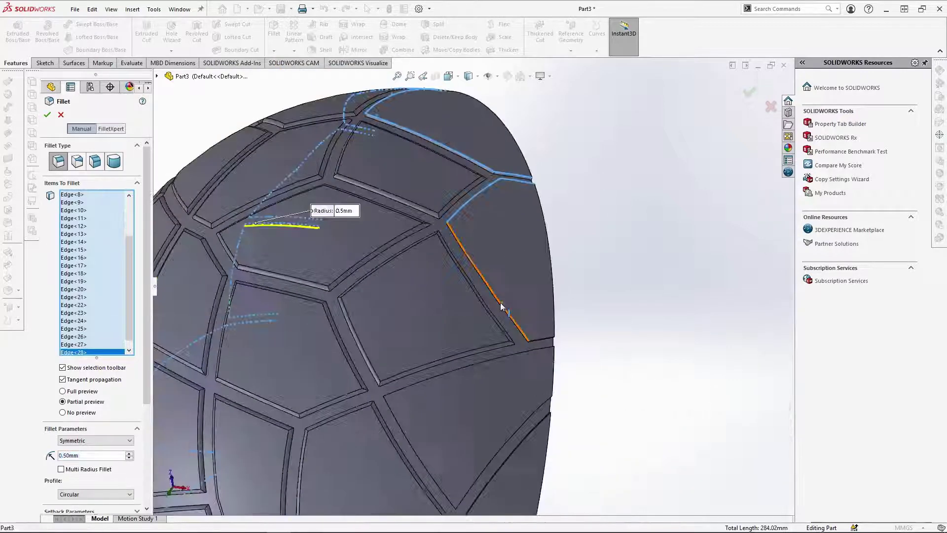
{"action": "left_click", "coordinate": [501, 306]}
{"action": "scroll", "coordinate": [493, 316], "scroll_direction": "up", "scroll_amount": 4}
{"action": "scroll", "coordinate": [481, 365], "scroll_direction": "down", "scroll_amount": 4}
{"action": "middle_click_drag", "start_coordinate": [493, 340], "coordinate": [471, 335]}
{"action": "left_click", "coordinate": [467, 330]}
{"action": "left_click", "coordinate": [475, 341]}
{"action": "left_click", "coordinate": [441, 365]}
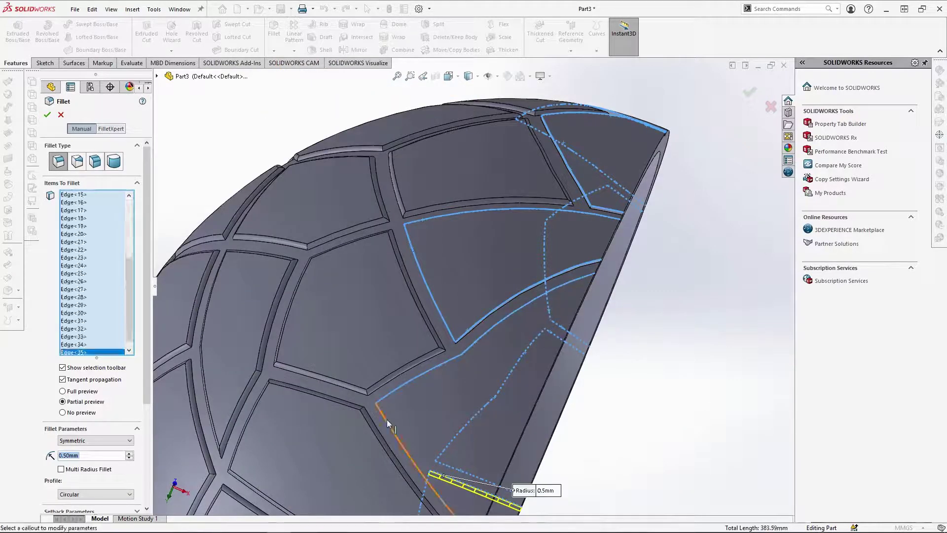
{"action": "left_click", "coordinate": [387, 420]}
Step: Add the rim tile edges along the remaining side of the egg and try to apply the 0.5 mm fillet
{"action": "middle_click_drag", "start_coordinate": [395, 419], "coordinate": [424, 276]}
{"action": "left_click", "coordinate": [448, 371]}
{"action": "left_click", "coordinate": [401, 366]}
{"action": "left_click", "coordinate": [438, 440]}
{"action": "scroll", "coordinate": [424, 296], "scroll_direction": "down", "scroll_amount": 4}
{"action": "left_click", "coordinate": [367, 308]}
{"action": "middle_click_drag", "start_coordinate": [367, 309], "coordinate": [316, 355]}
{"action": "left_click", "coordinate": [306, 359]}
{"action": "scroll", "coordinate": [315, 359], "scroll_direction": "up", "scroll_amount": 5}
{"action": "mouse_move", "coordinate": [444, 345]}
{"action": "middle_mouse_down"}
{"action": "mouse_move", "coordinate": [553, 295]}
{"action": "mouse_move", "coordinate": [443, 345]}
{"action": "middle_mouse_up"}
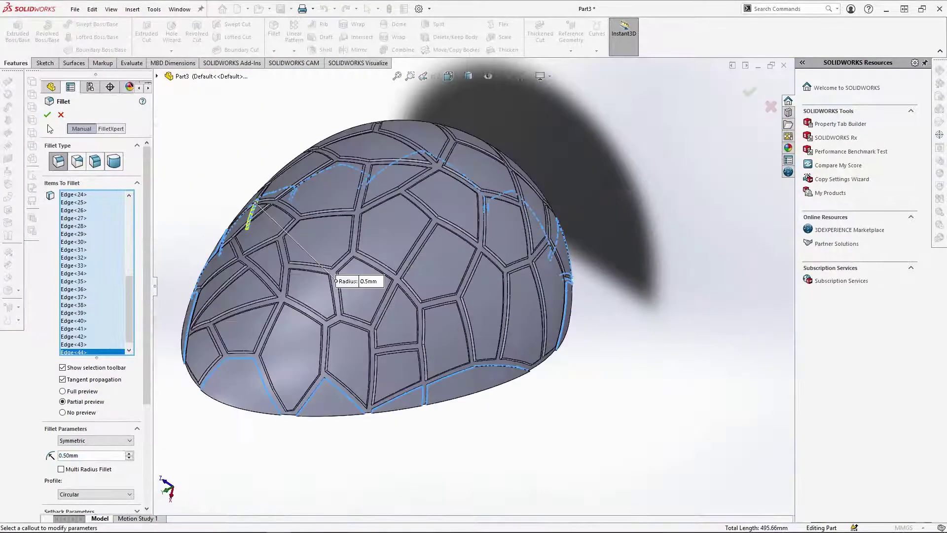
{"action": "left_click", "coordinate": [47, 115]}
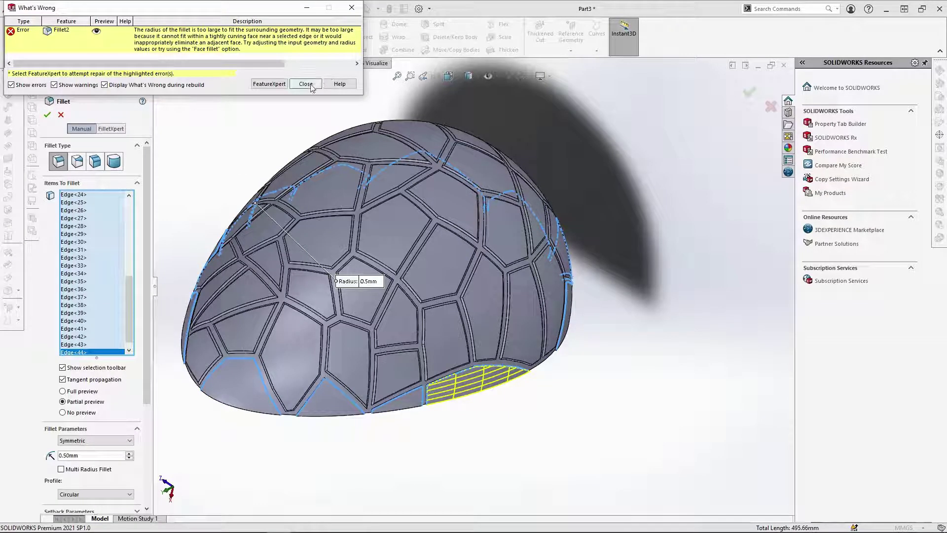
{"action": "left_click", "coordinate": [306, 83]}
Step: Add the missed upper edge of the long rim tile to the selection and apply the 0.5 mm fillet
{"action": "scroll", "coordinate": [96, 306], "scroll_direction": "up", "scroll_amount": 8}
{"action": "scroll", "coordinate": [96, 306], "scroll_direction": "down", "scroll_amount": 8}
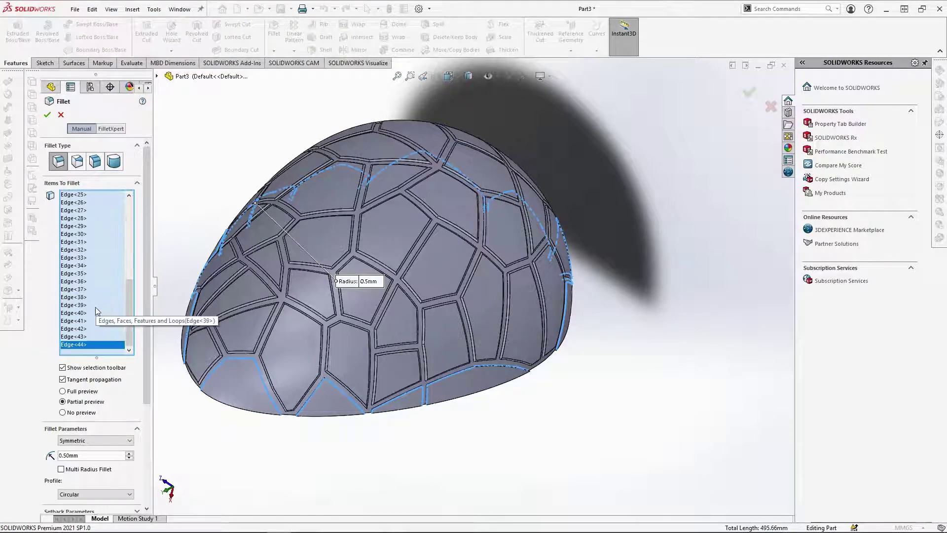
{"action": "scroll", "coordinate": [439, 357], "scroll_direction": "down", "scroll_amount": 10}
{"action": "left_click", "coordinate": [456, 290]}
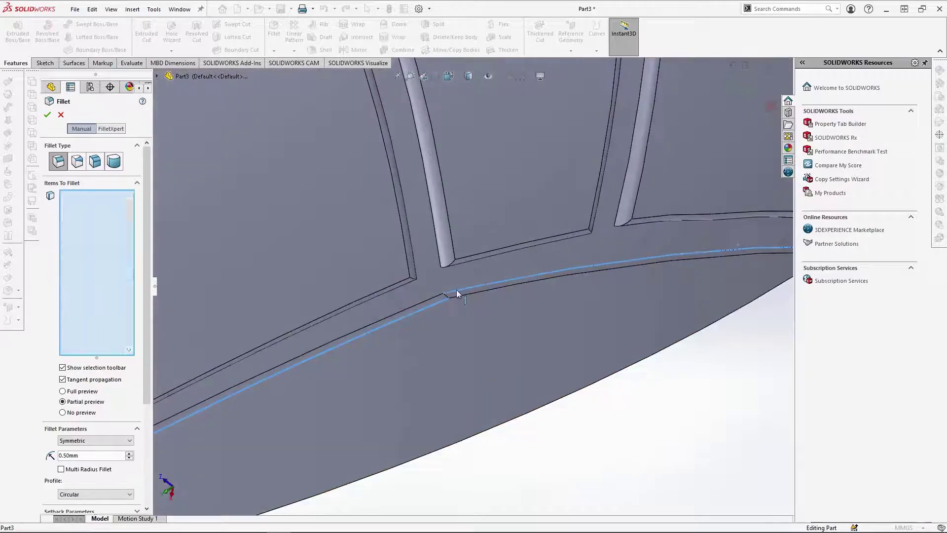
{"action": "scroll", "coordinate": [488, 314], "scroll_direction": "up", "scroll_amount": 3}
{"action": "scroll", "coordinate": [489, 312], "scroll_direction": "up", "scroll_amount": 9}
{"action": "middle_click_drag", "start_coordinate": [489, 312], "coordinate": [413, 280]}
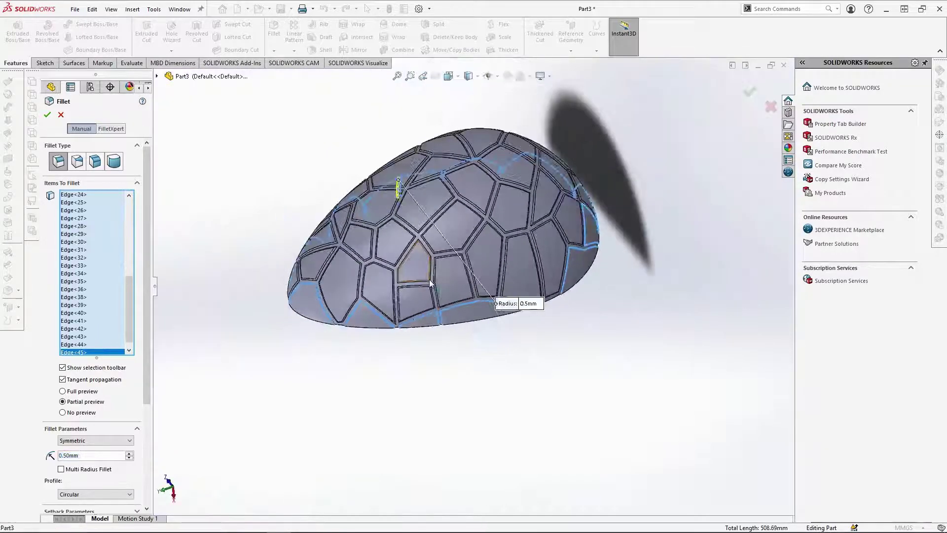
{"action": "scroll", "coordinate": [413, 279], "scroll_direction": "down", "scroll_amount": 3}
{"action": "scroll", "coordinate": [492, 313], "scroll_direction": "down", "scroll_amount": 8}
{"action": "left_click", "coordinate": [47, 114]}
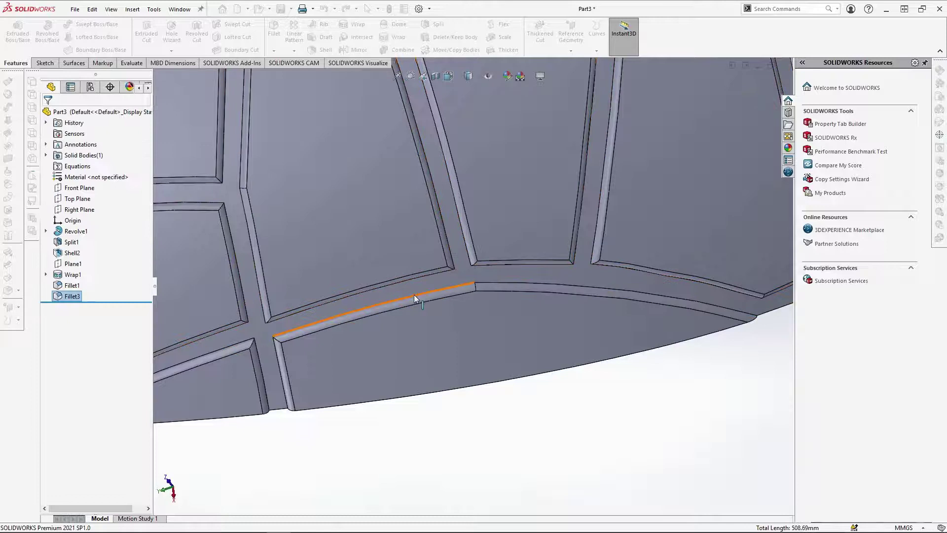
Step: Mirror the half-egg body about its flat rim face, with Merge solids turned off
{"action": "scroll", "coordinate": [417, 298], "scroll_direction": "up", "scroll_amount": 8}
{"action": "middle_click_drag", "start_coordinate": [581, 258], "coordinate": [578, 230]}
{"action": "left_click", "coordinate": [457, 76]}
{"action": "left_click", "coordinate": [451, 105]}
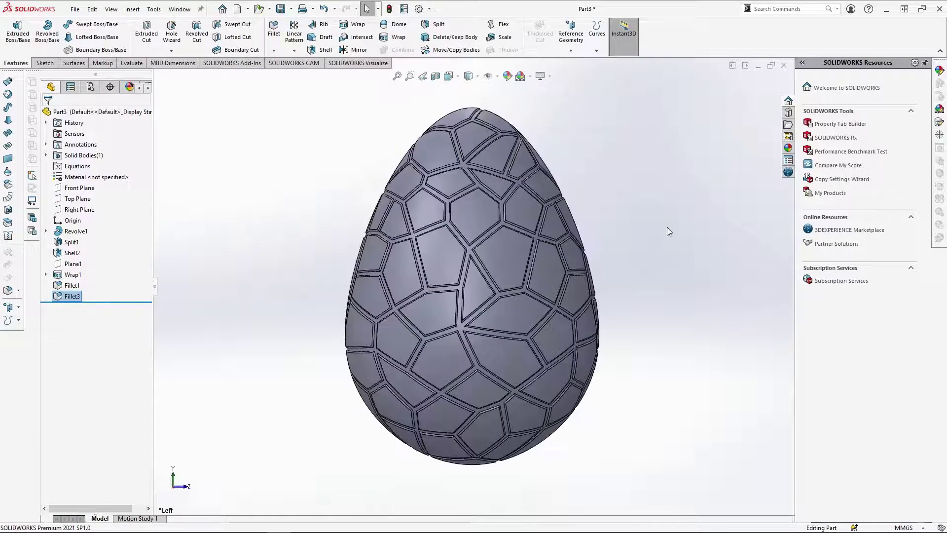
{"action": "left_click", "coordinate": [766, 276]}
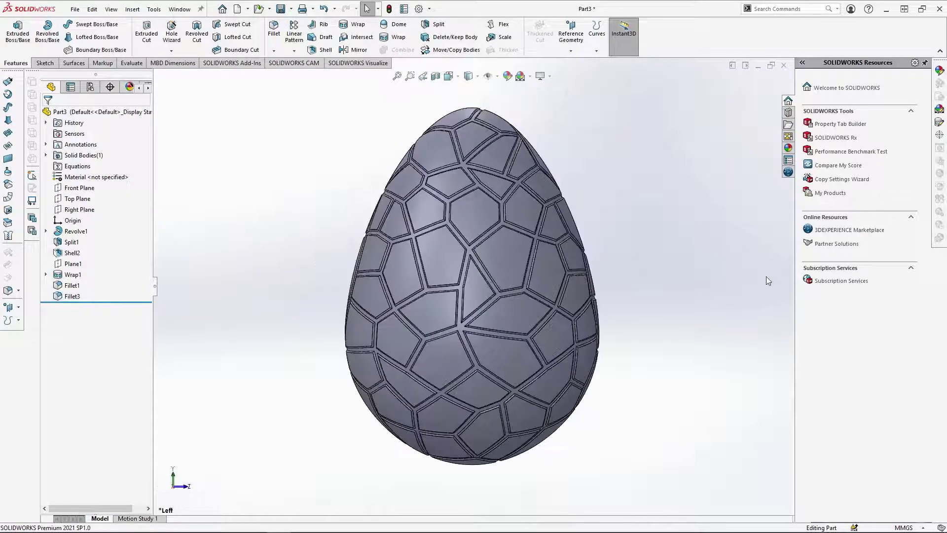
{"action": "left_click", "coordinate": [355, 50]}
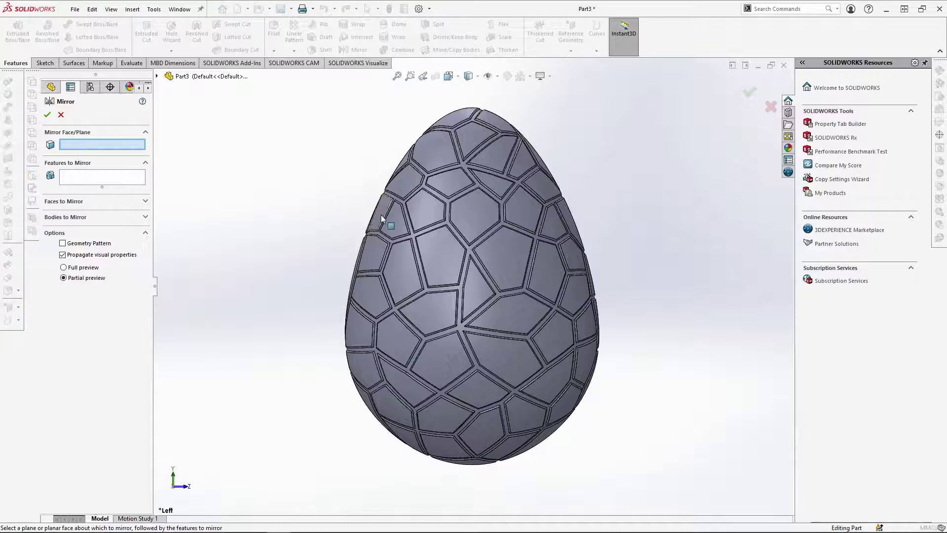
{"action": "middle_click_drag", "start_coordinate": [381, 214], "coordinate": [215, 234]}
{"action": "left_click", "coordinate": [427, 291]}
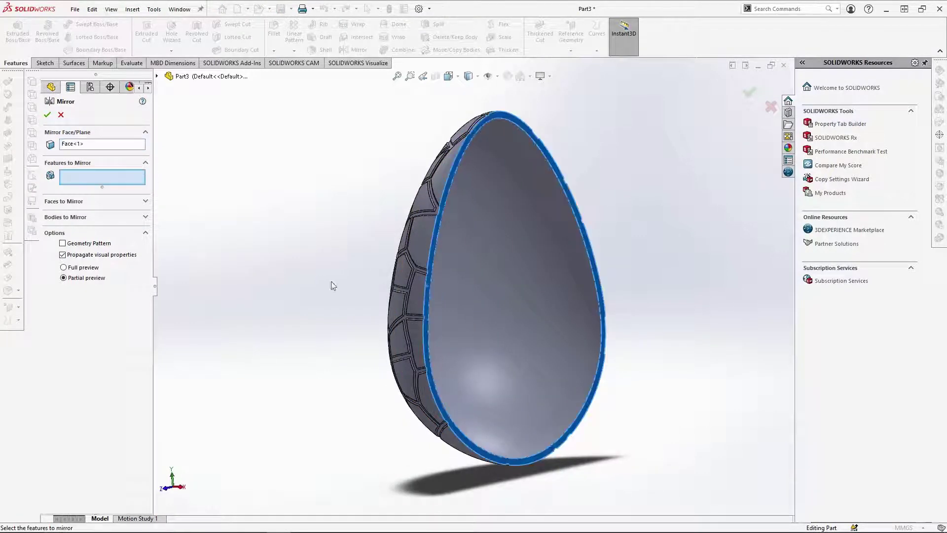
{"action": "left_click", "coordinate": [64, 217]}
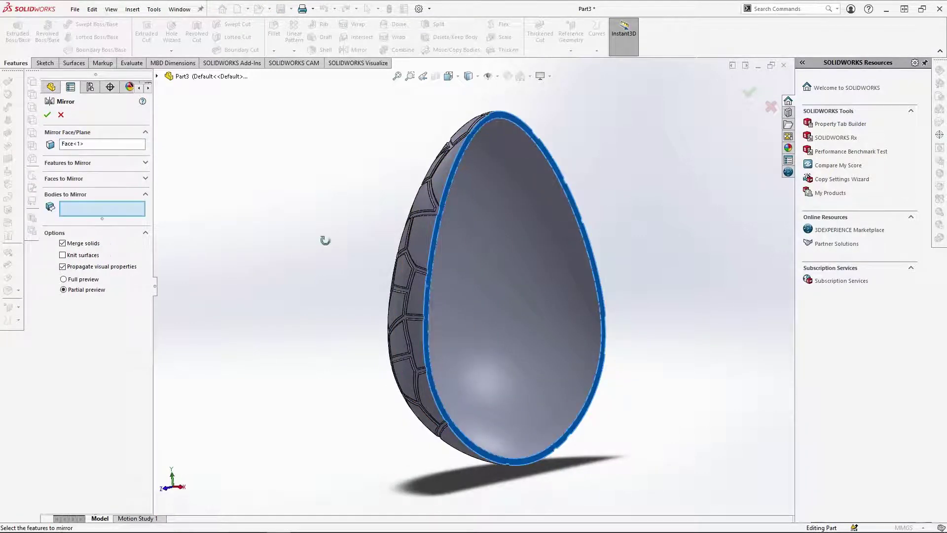
{"action": "middle_click_drag", "start_coordinate": [326, 238], "coordinate": [444, 256]}
{"action": "left_click", "coordinate": [445, 256]}
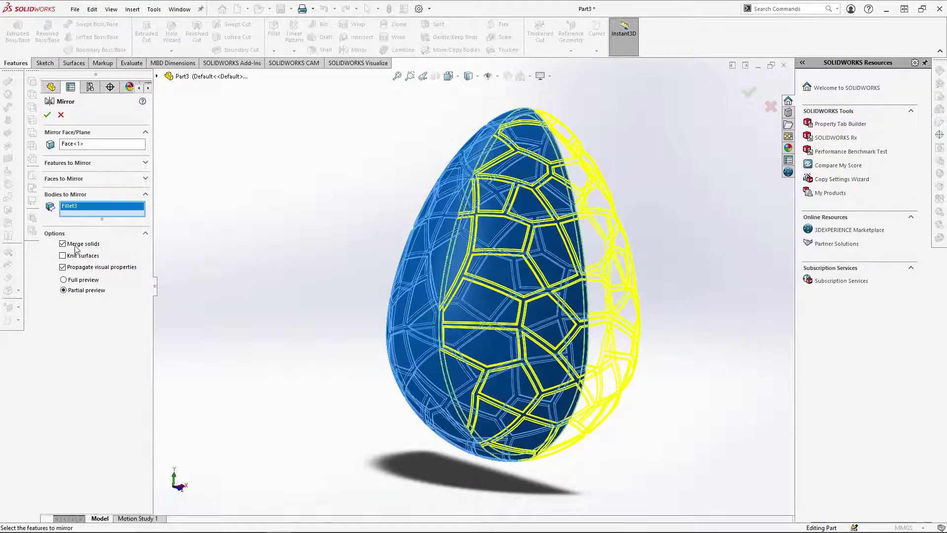
{"action": "left_click", "coordinate": [48, 115]}
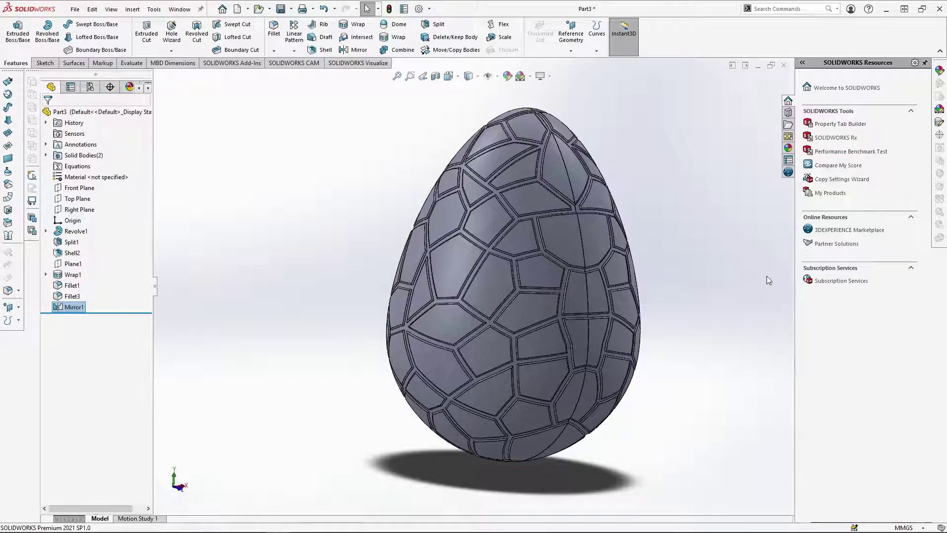
Step: Save the part as "Whole Chocolate Egg"
{"action": "key", "text": "ctrl+s"}
{"action": "type", "text": "Whole"}
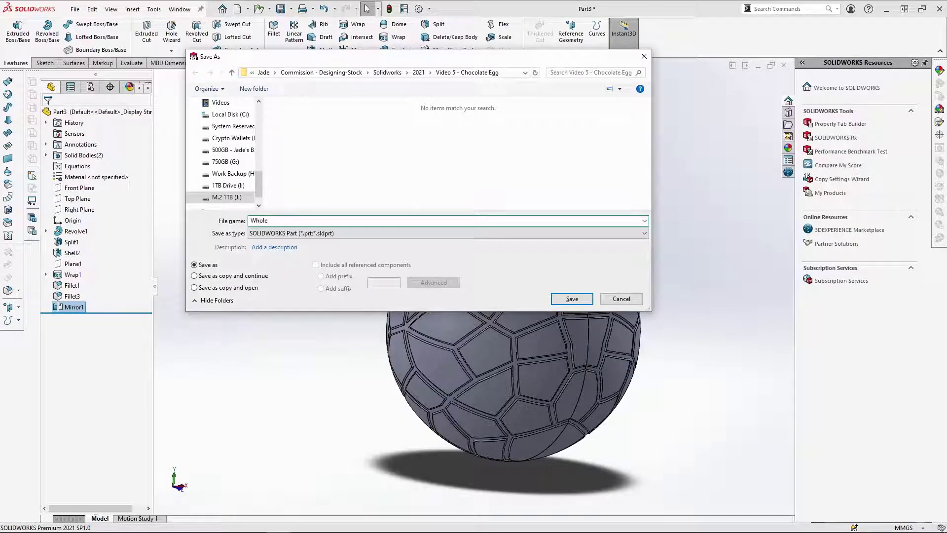
{"action": "type", "text": " Choclate Egg"}
{"action": "key", "text": "Return"}
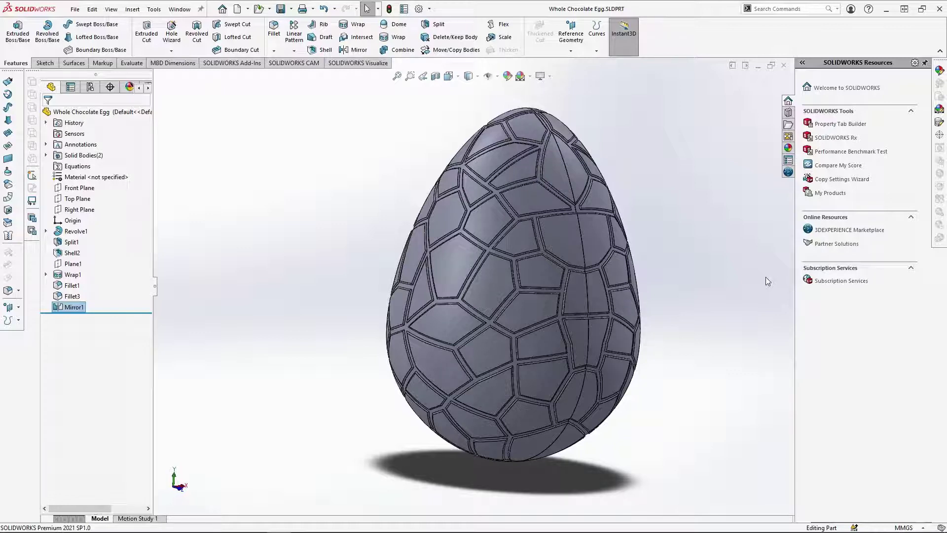
Step: Rename the original, unmirrored solid body to "Half Chocolate Egg"
{"action": "left_click", "coordinate": [46, 156]}
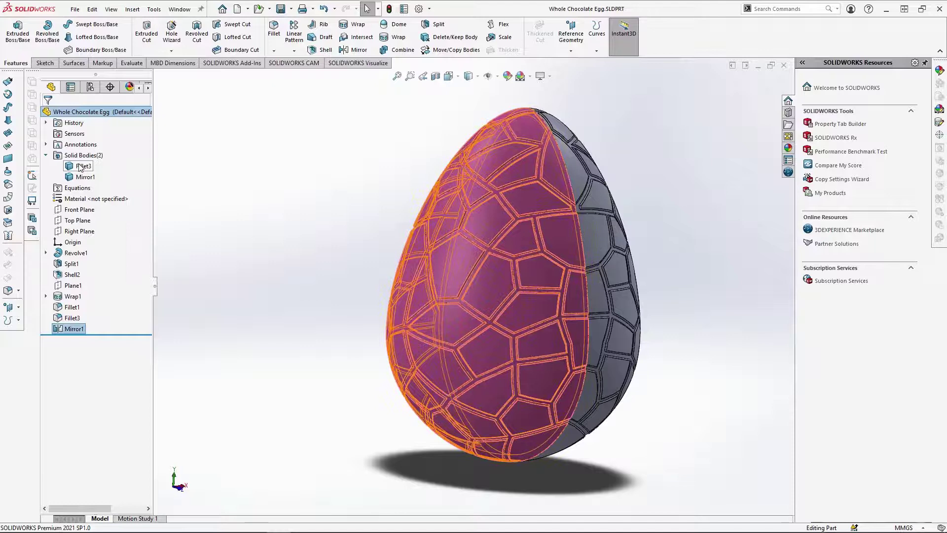
{"action": "left_click", "coordinate": [81, 166]}
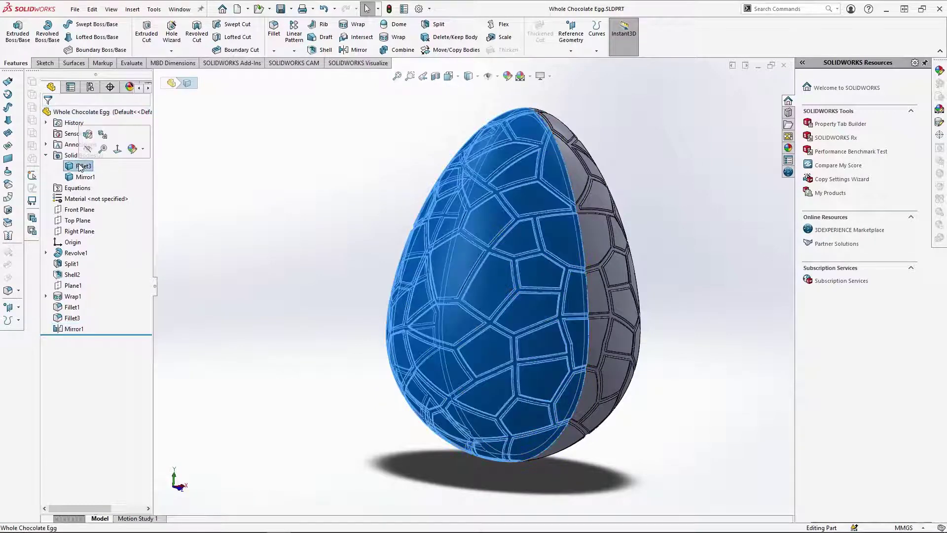
{"action": "left_click", "coordinate": [81, 166]}
{"action": "type", "text": "Half Chocolate Egg"}
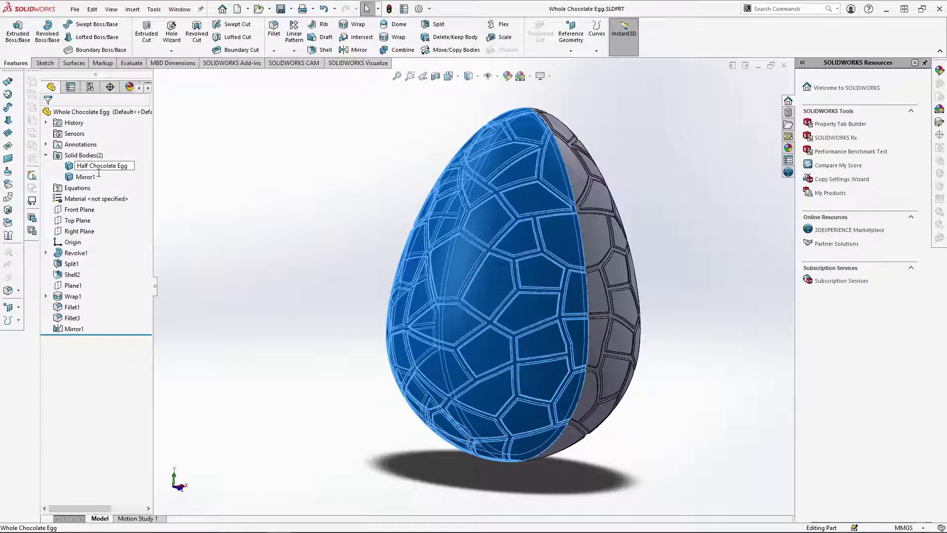
{"action": "left_click", "coordinate": [184, 183]}
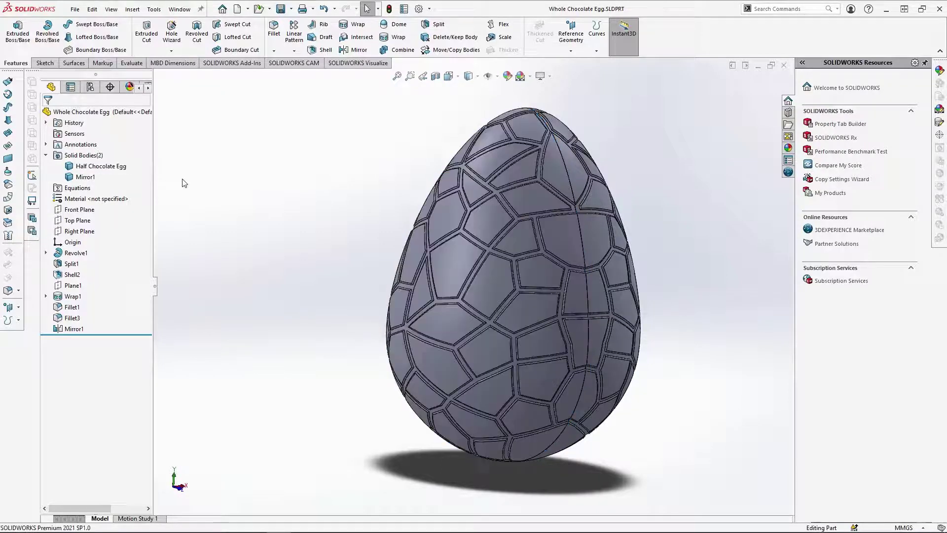
Step: Insert the Half Chocolate Egg body into a new part and save it as "Whole Chocolate Egg-Half Chocolate Egg.SLDPRT"
{"action": "left_click", "coordinate": [111, 167]}
{"action": "right_click", "coordinate": [118, 167]}
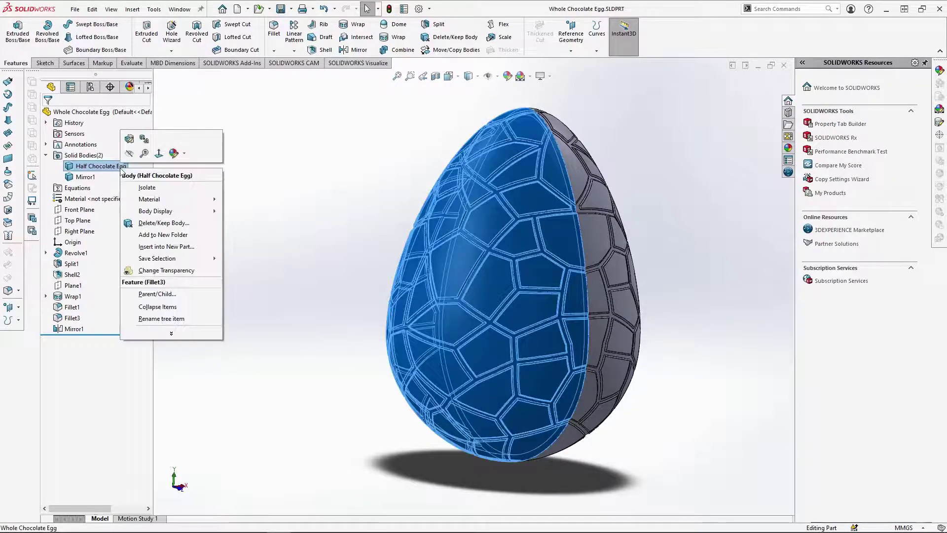
{"action": "left_click", "coordinate": [163, 246]}
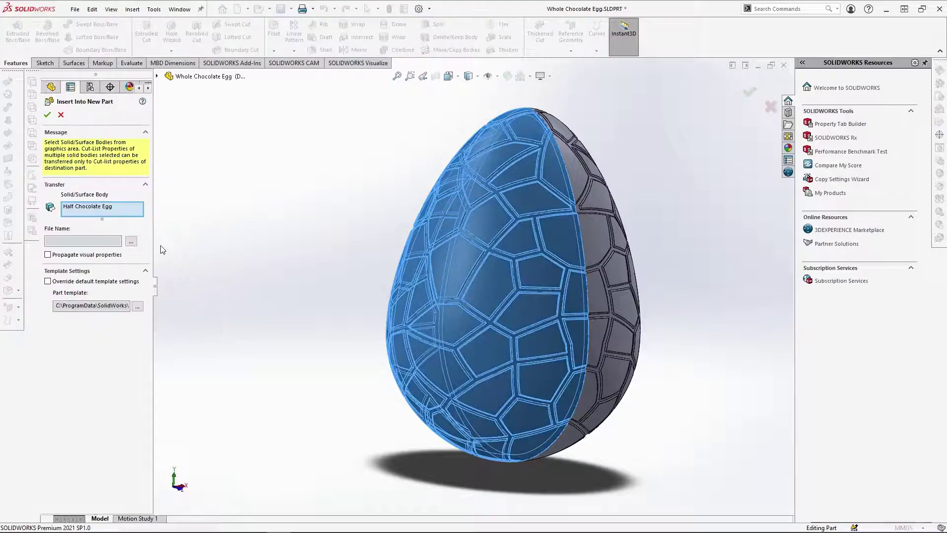
{"action": "left_click", "coordinate": [47, 115]}
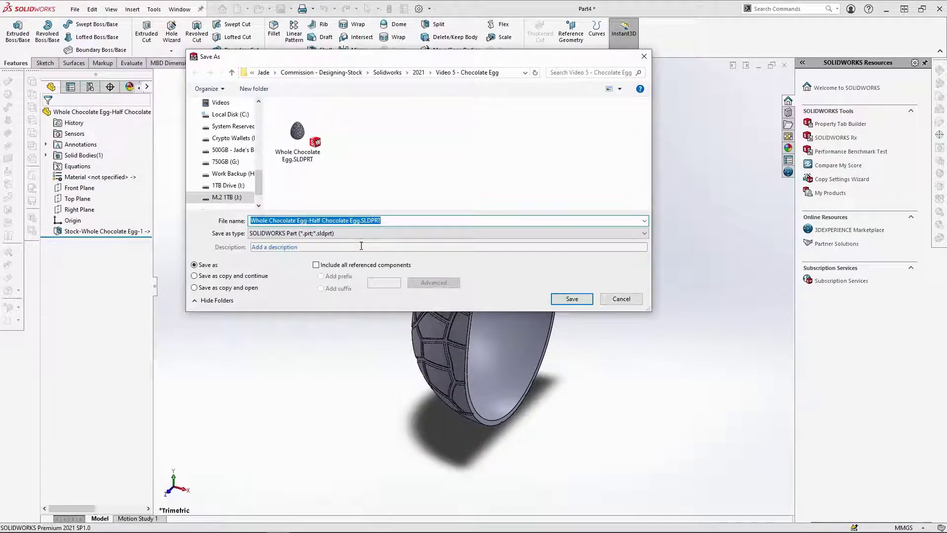
{"action": "left_click", "coordinate": [571, 300]}
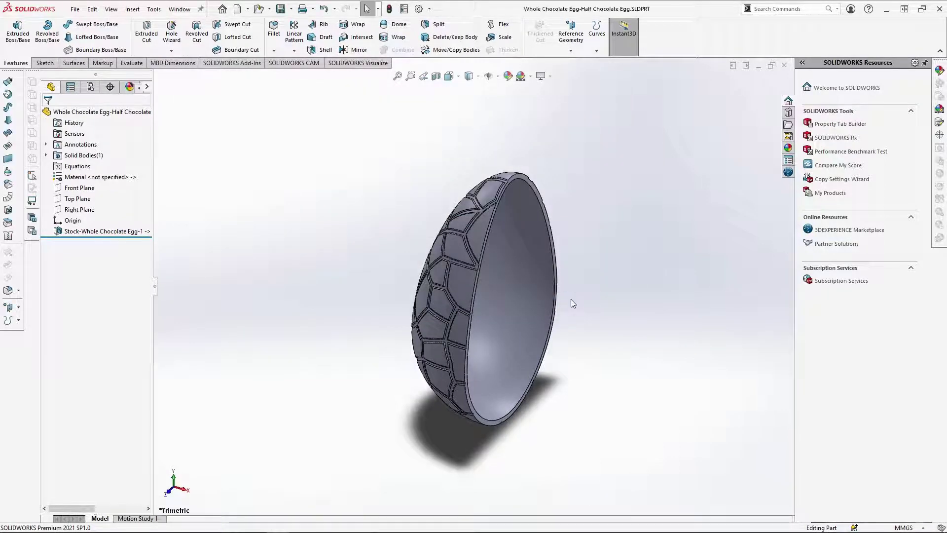
{"action": "middle_click_drag", "start_coordinate": [651, 288], "coordinate": [659, 240]}
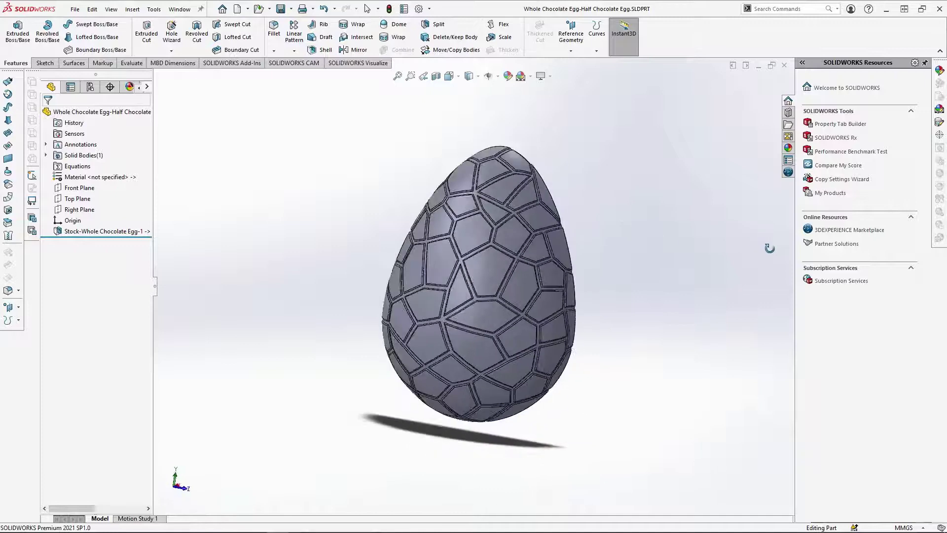
{"action": "middle_click_drag", "start_coordinate": [769, 248], "coordinate": [635, 259]}
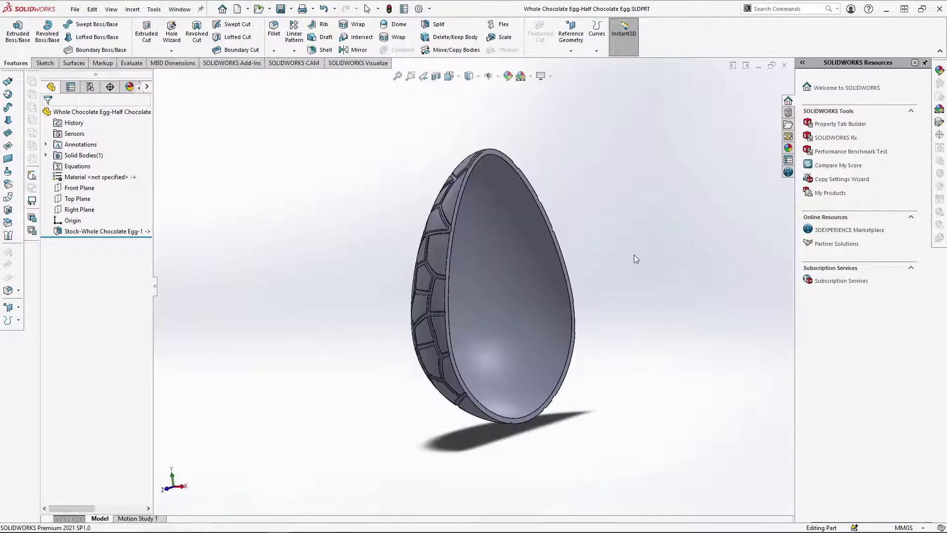
Step: Switch back to the Whole Chocolate Egg part, make an assembly from it and place the egg
{"action": "left_click", "coordinate": [179, 9]}
{"action": "left_click", "coordinate": [218, 130]}
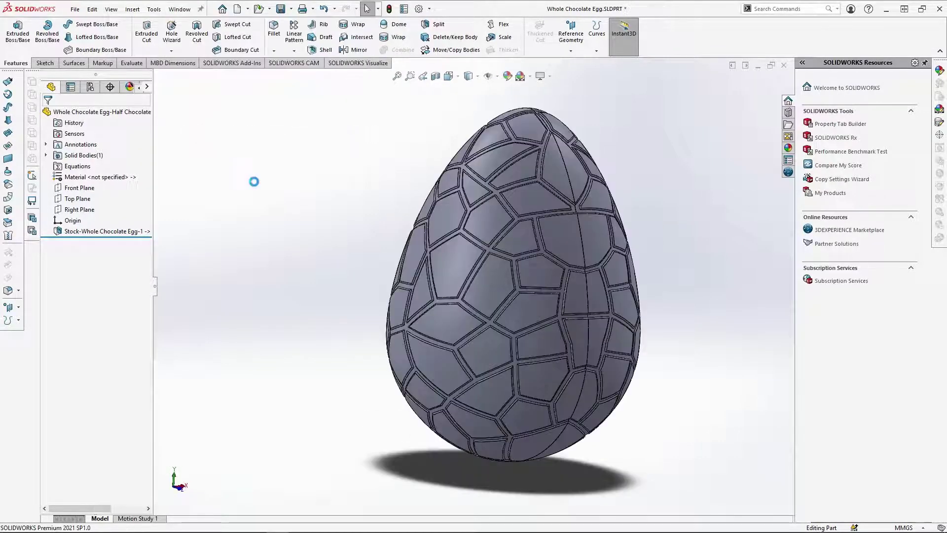
{"action": "left_click", "coordinate": [74, 8]}
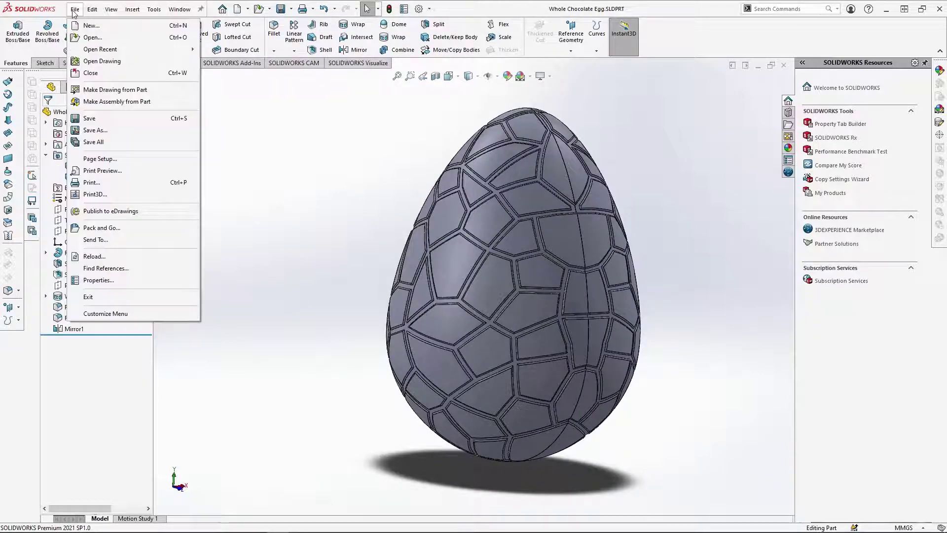
{"action": "left_click", "coordinate": [112, 104]}
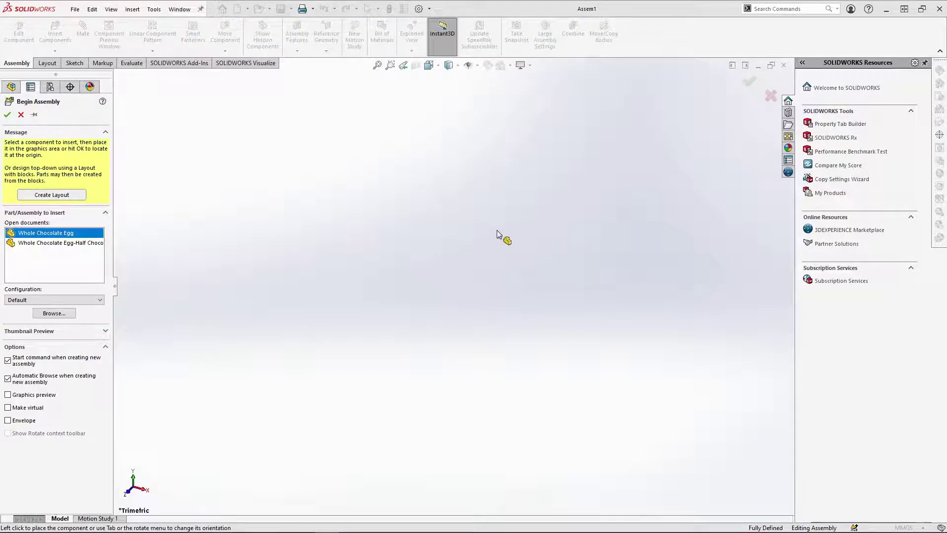
{"action": "left_click", "coordinate": [421, 278]}
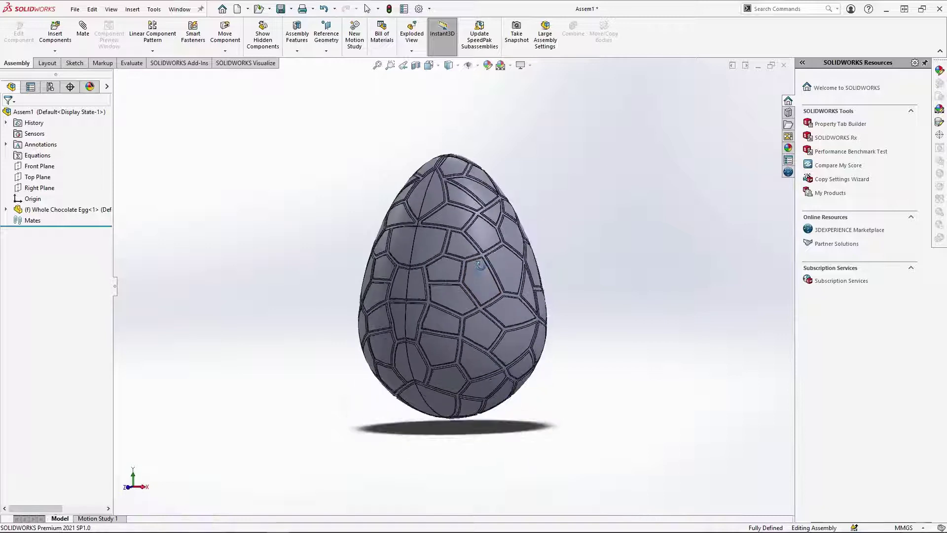
Step: Set up a 62.4 mm distance mate between the egg's Top Plane and the assembly's Top Plane
{"action": "left_click", "coordinate": [34, 177]}
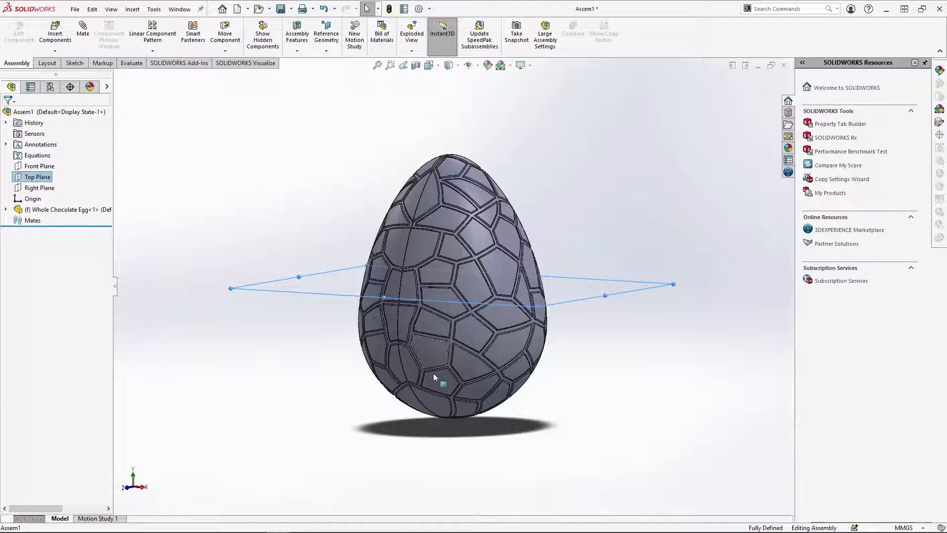
{"action": "left_click", "coordinate": [6, 210]}
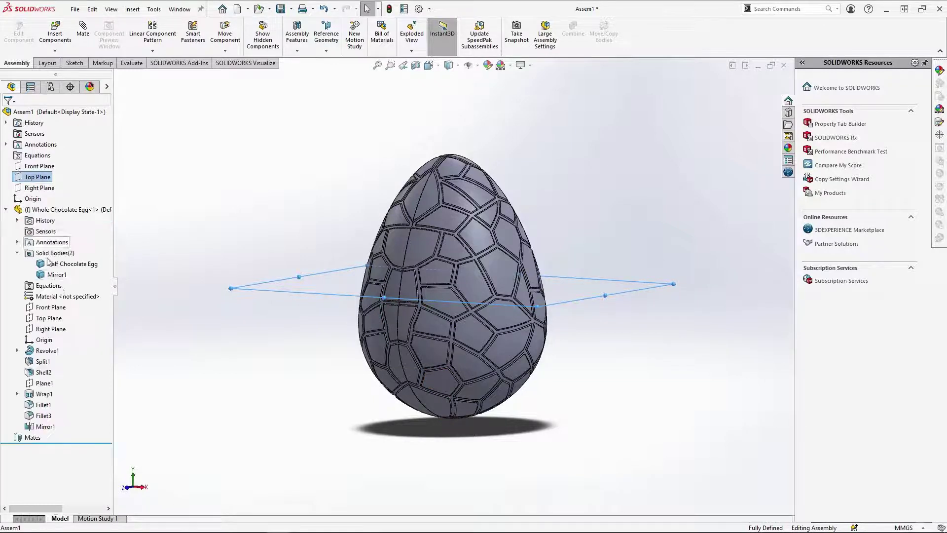
{"action": "left_click", "coordinate": [56, 320]}
{"action": "left_click", "coordinate": [291, 120]}
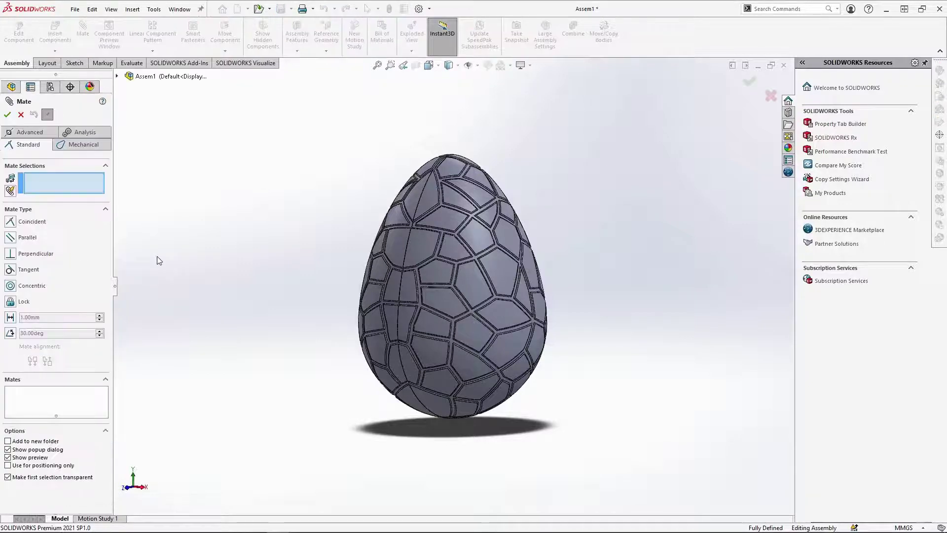
{"action": "left_click", "coordinate": [117, 77]}
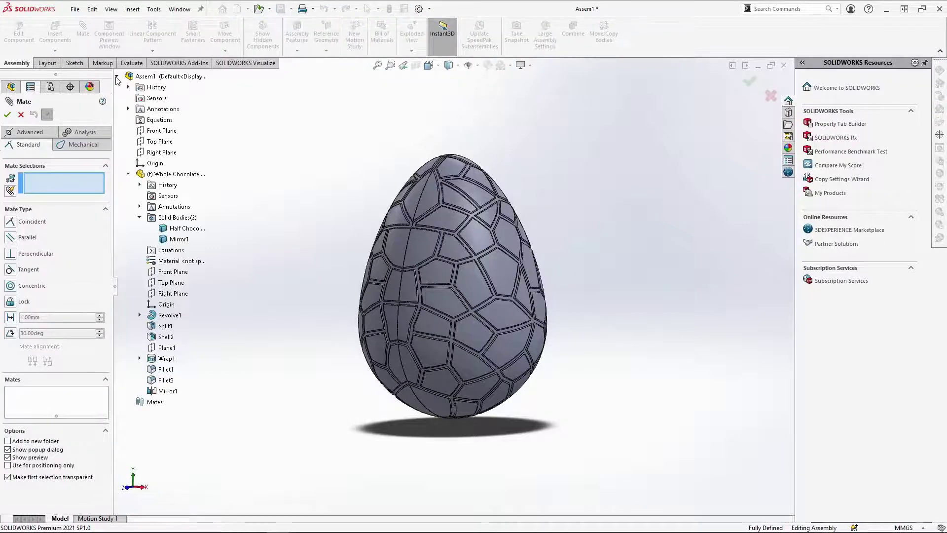
{"action": "left_click", "coordinate": [167, 283]}
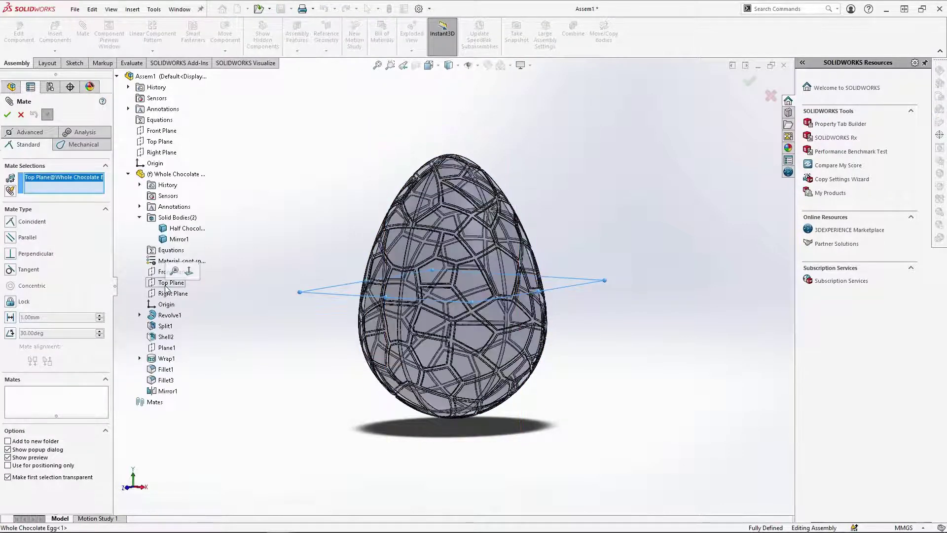
{"action": "left_click", "coordinate": [153, 142]}
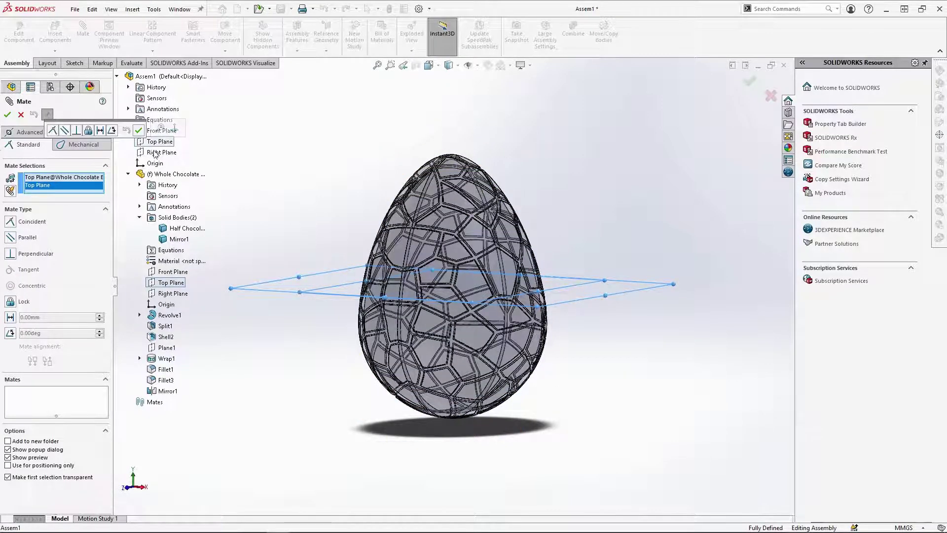
{"action": "left_click", "coordinate": [101, 130]}
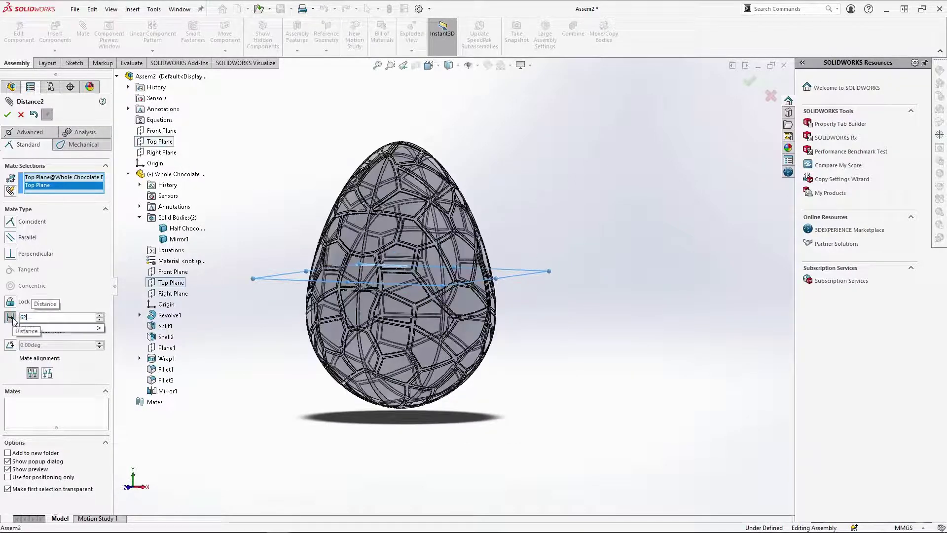
{"action": "type", "text": "4"}
{"action": "key", "text": "Return"}
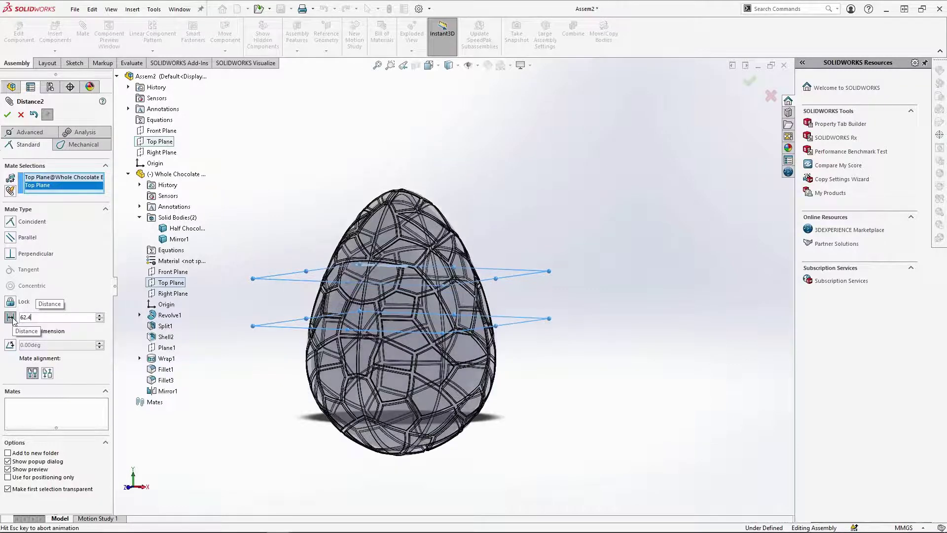
Step: Flip the mate's dimension so the egg sits above the assembly's Top Plane, check the side view and apply the mate
{"action": "left_click", "coordinate": [22, 331]}
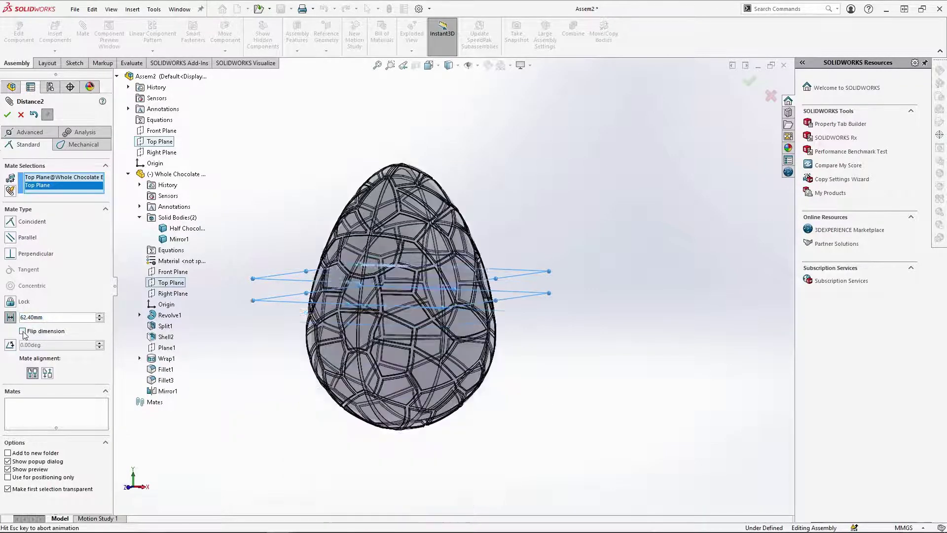
{"action": "left_click", "coordinate": [430, 66]}
{"action": "left_click", "coordinate": [432, 106]}
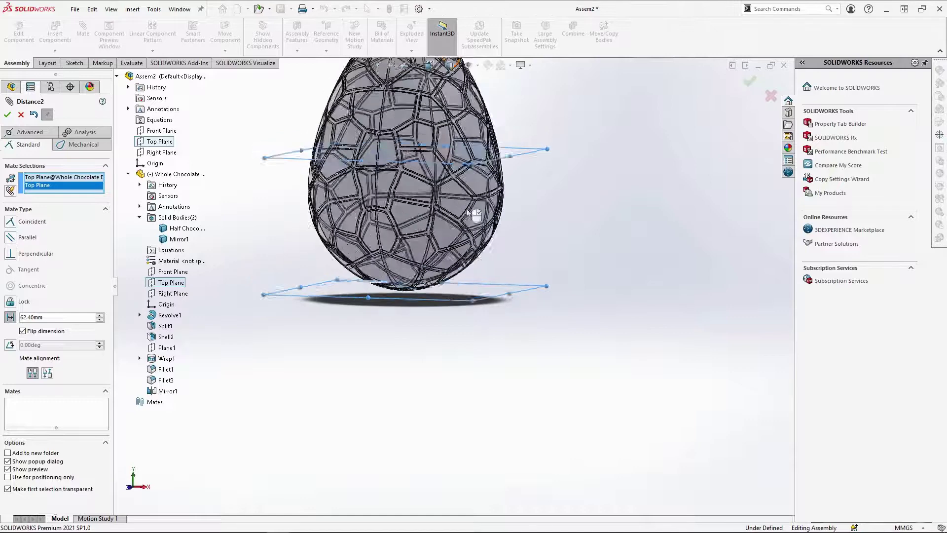
{"action": "scroll", "coordinate": [513, 422], "scroll_direction": "down", "scroll_amount": 2}
{"action": "scroll", "coordinate": [465, 444], "scroll_direction": "up", "scroll_amount": 4}
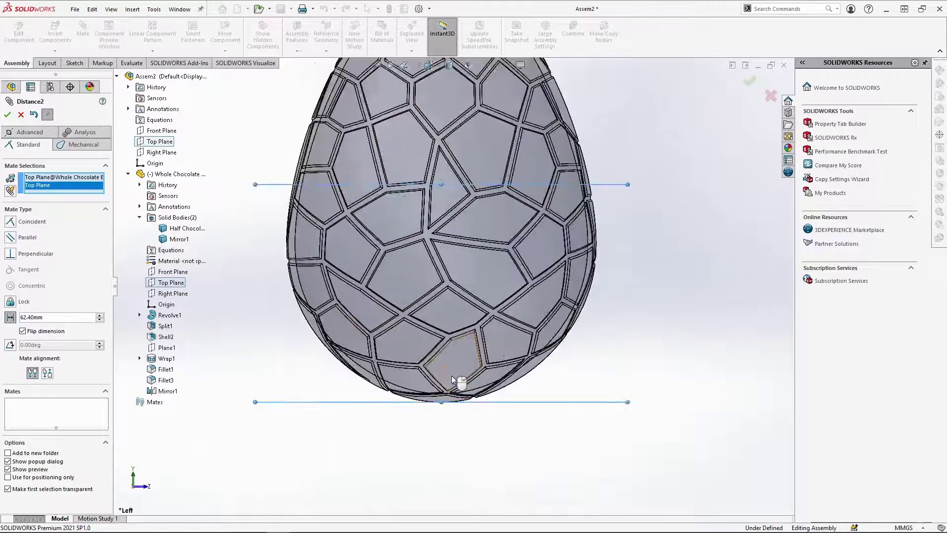
{"action": "left_click", "coordinate": [7, 116]}
{"action": "scroll", "coordinate": [472, 215], "scroll_direction": "up", "scroll_amount": 2}
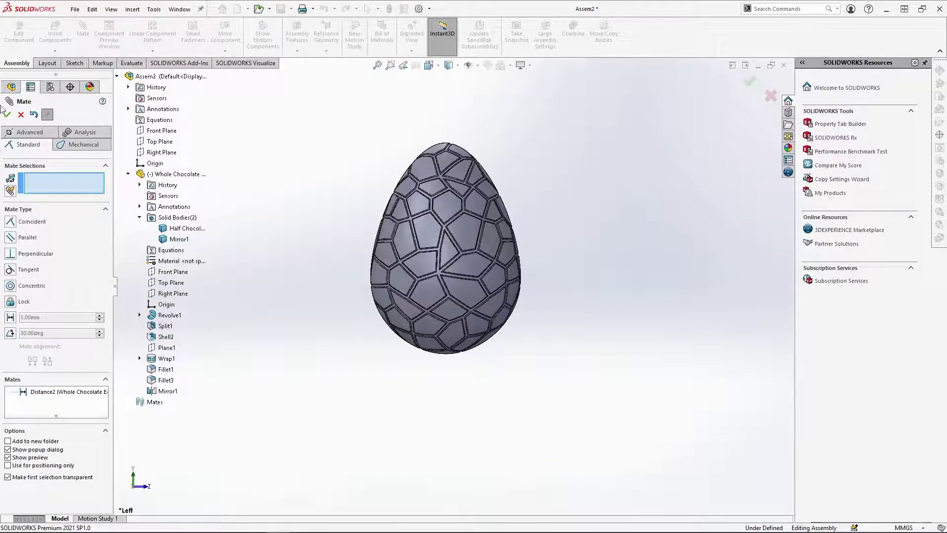
Step: Finish mating and insert the Half Chocolate Egg part, rotated 90 degrees about Y and X, hollow side up beside the whole egg
{"action": "left_click", "coordinate": [7, 114]}
{"action": "scroll", "coordinate": [642, 243], "scroll_direction": "up", "scroll_amount": 2}
{"action": "scroll", "coordinate": [583, 261], "scroll_direction": "down", "scroll_amount": 2}
{"action": "mouse_move", "coordinate": [512, 280]}
{"action": "middle_mouse_down"}
{"action": "mouse_move", "coordinate": [488, 311]}
{"action": "mouse_move", "coordinate": [497, 286]}
{"action": "middle_mouse_up"}
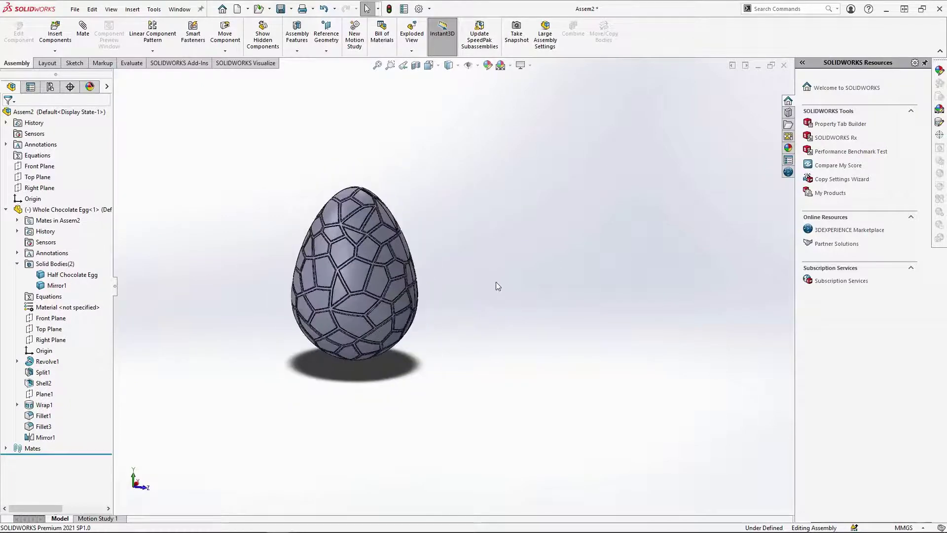
{"action": "middle_click_drag", "start_coordinate": [461, 333], "coordinate": [561, 291]}
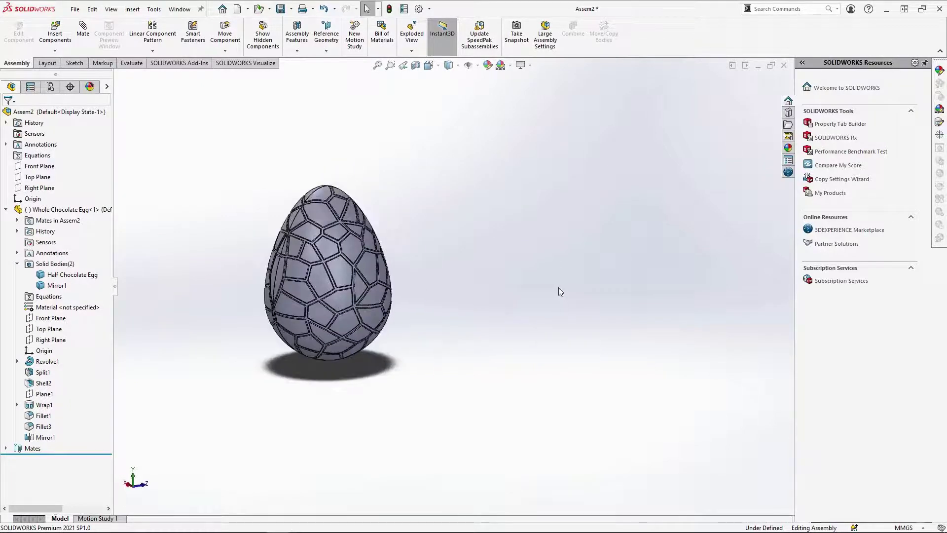
{"action": "left_click", "coordinate": [55, 31]}
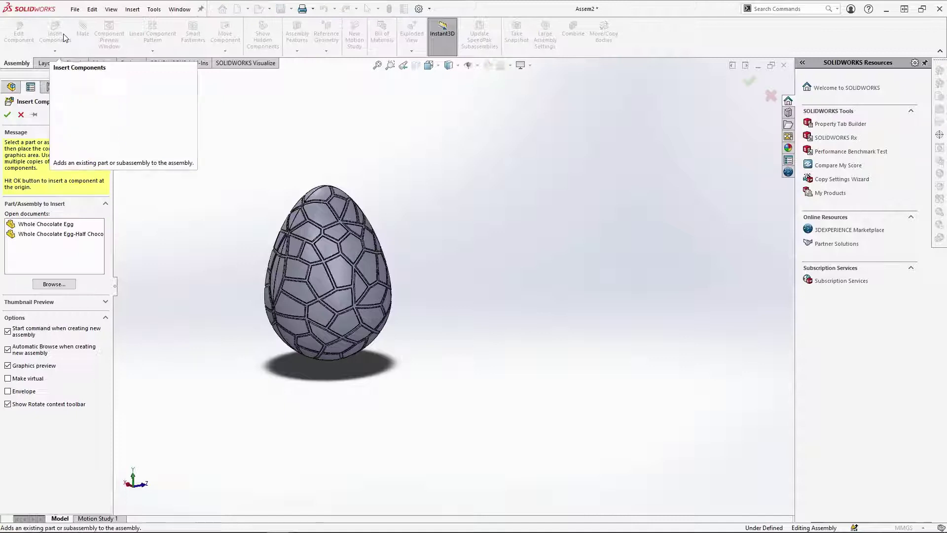
{"action": "left_click", "coordinate": [59, 235]}
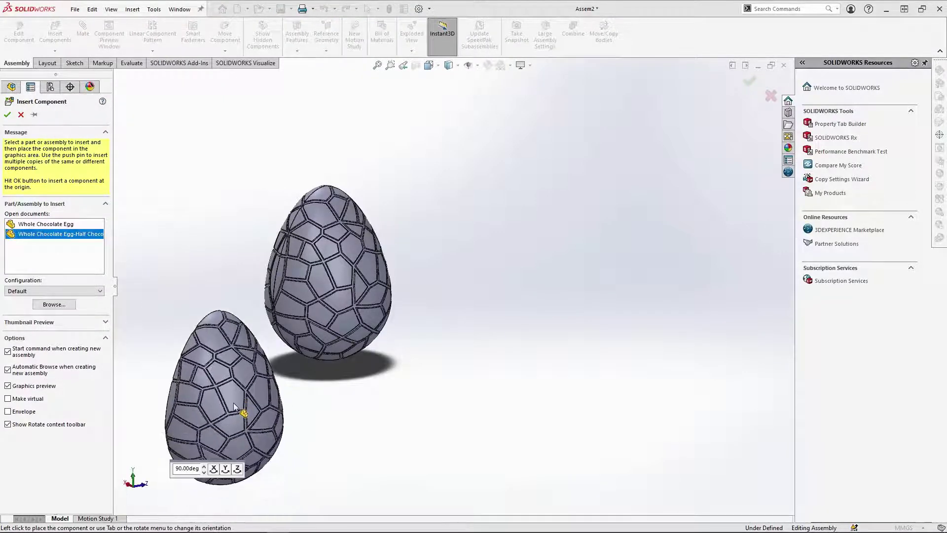
{"action": "left_click", "coordinate": [225, 468]}
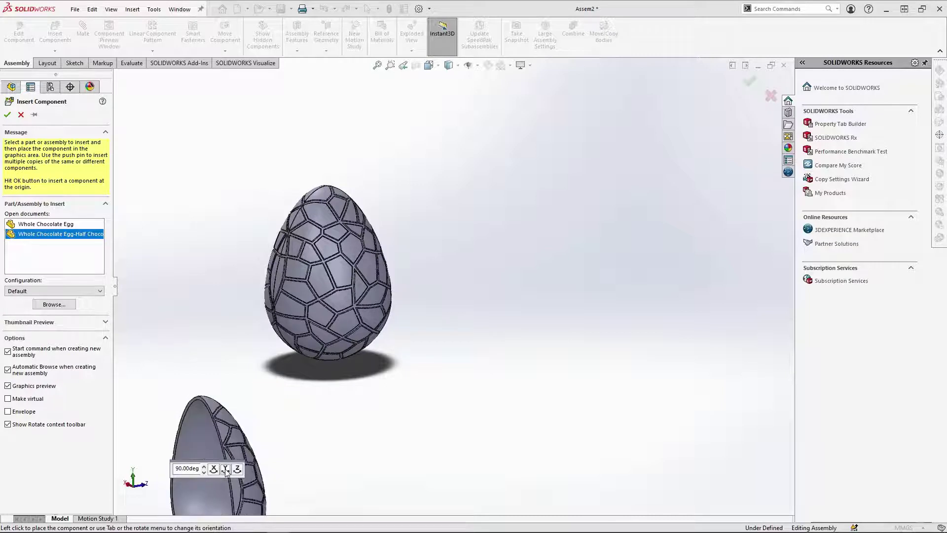
{"action": "left_click", "coordinate": [214, 469]}
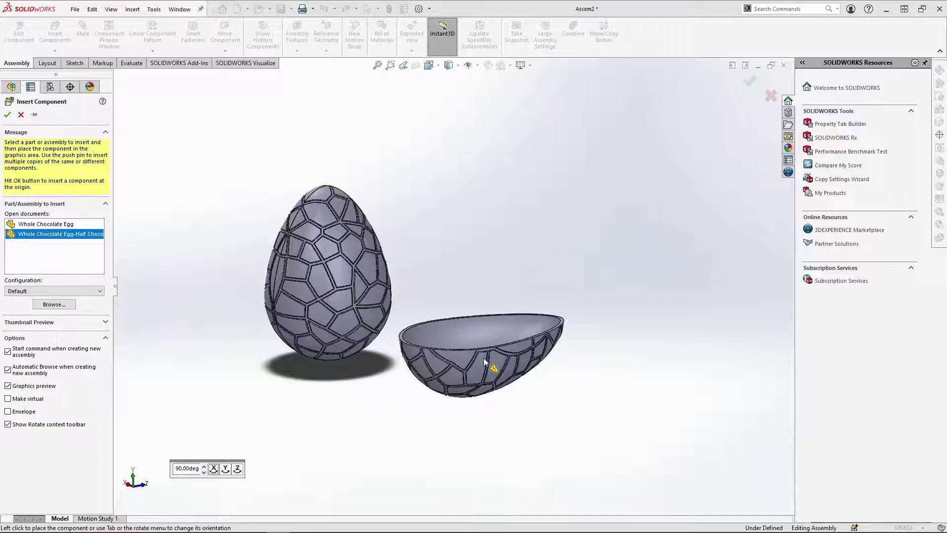
{"action": "left_click", "coordinate": [518, 337]}
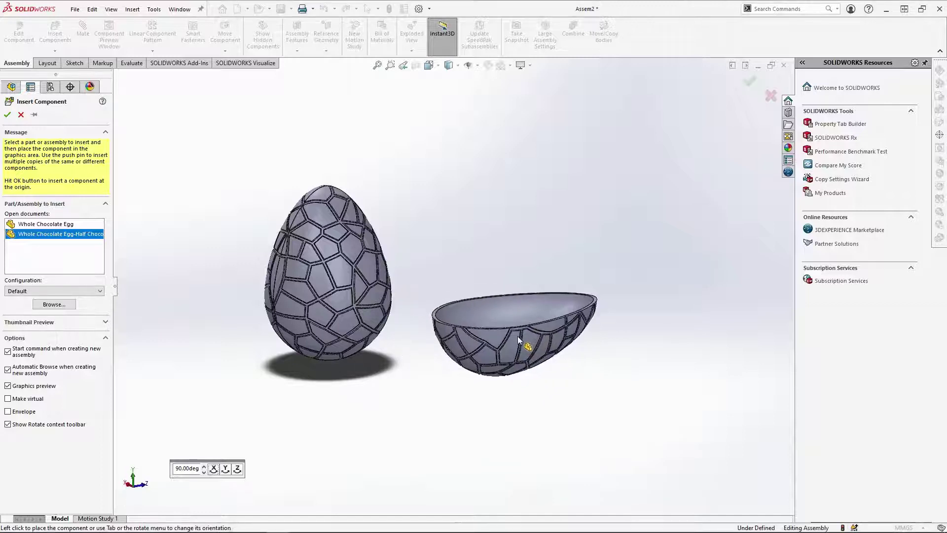
Step: Set up a distance mate between the half egg's rim face and the assembly's Top Plane
{"action": "scroll", "coordinate": [510, 367], "scroll_direction": "down", "scroll_amount": 3}
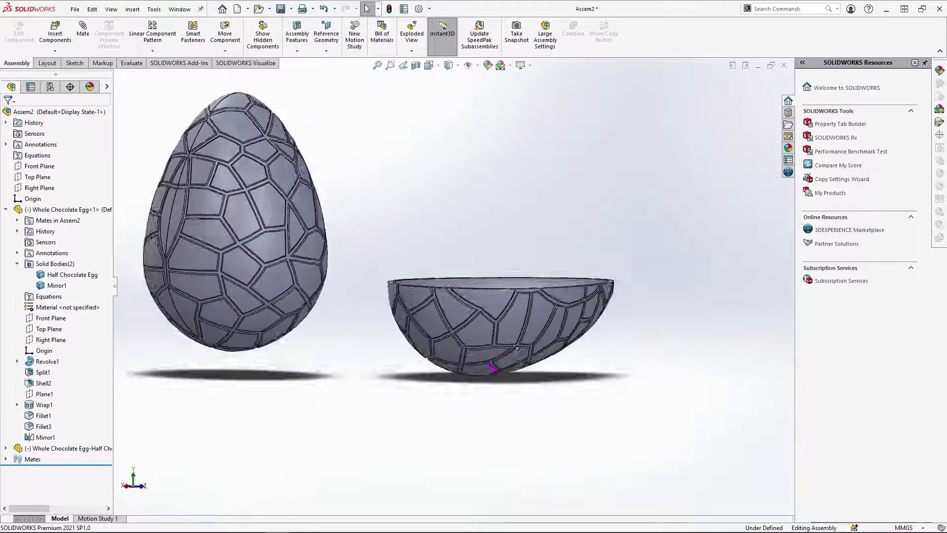
{"action": "scroll", "coordinate": [524, 280], "scroll_direction": "down", "scroll_amount": 3}
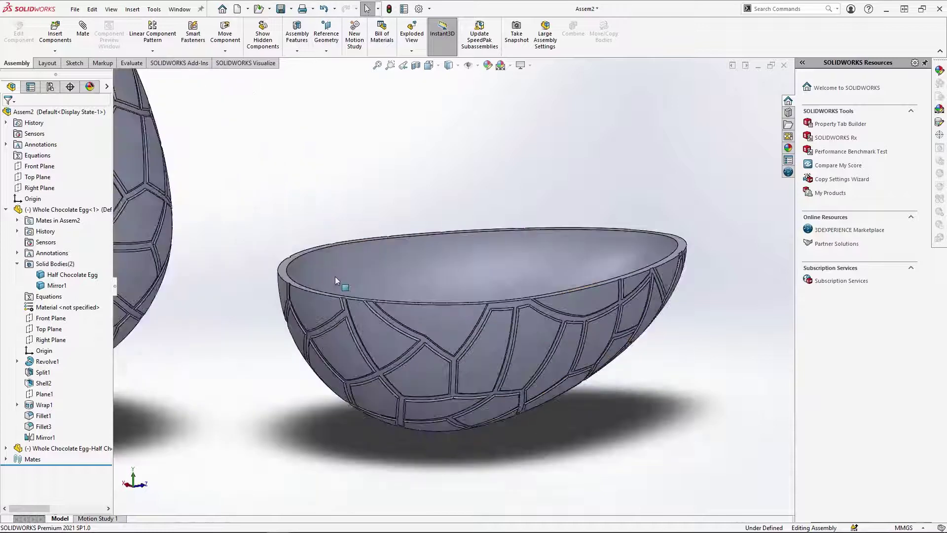
{"action": "middle_click_drag", "start_coordinate": [335, 276], "coordinate": [335, 293]}
{"action": "left_click", "coordinate": [86, 40]}
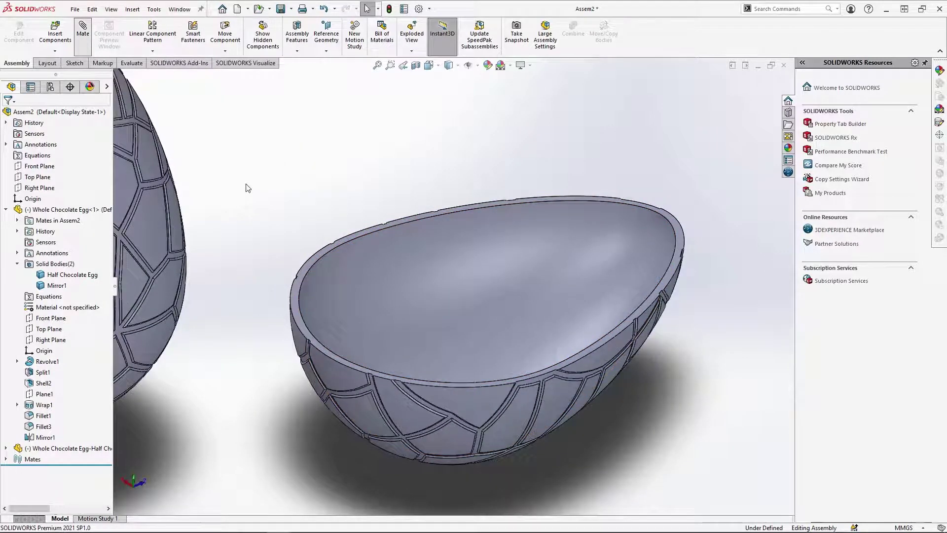
{"action": "left_click", "coordinate": [322, 259]}
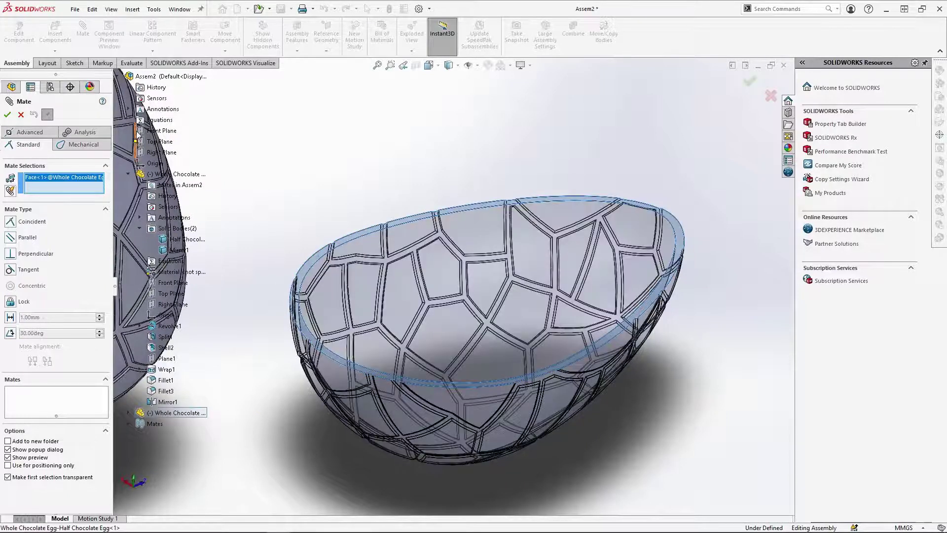
{"action": "left_click", "coordinate": [153, 141]}
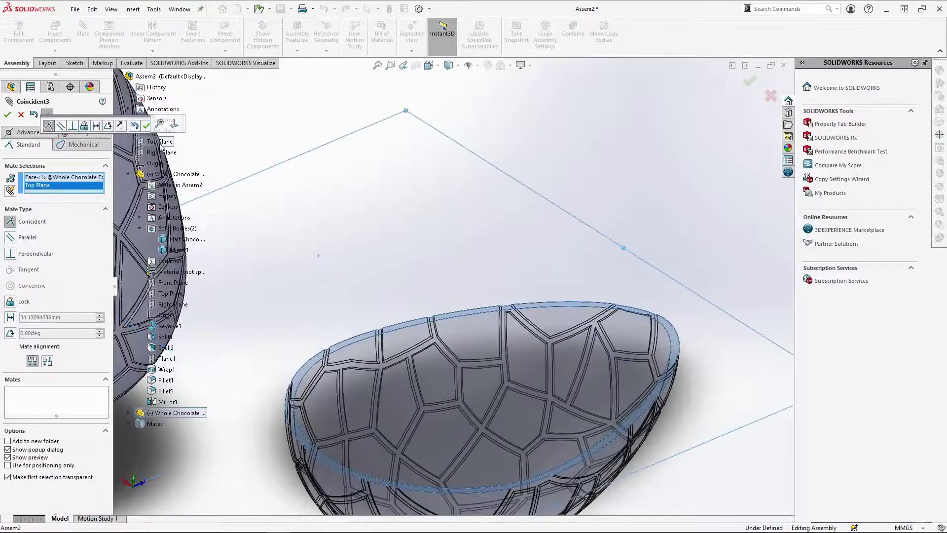
{"action": "scroll", "coordinate": [295, 254], "scroll_direction": "up", "scroll_amount": 3}
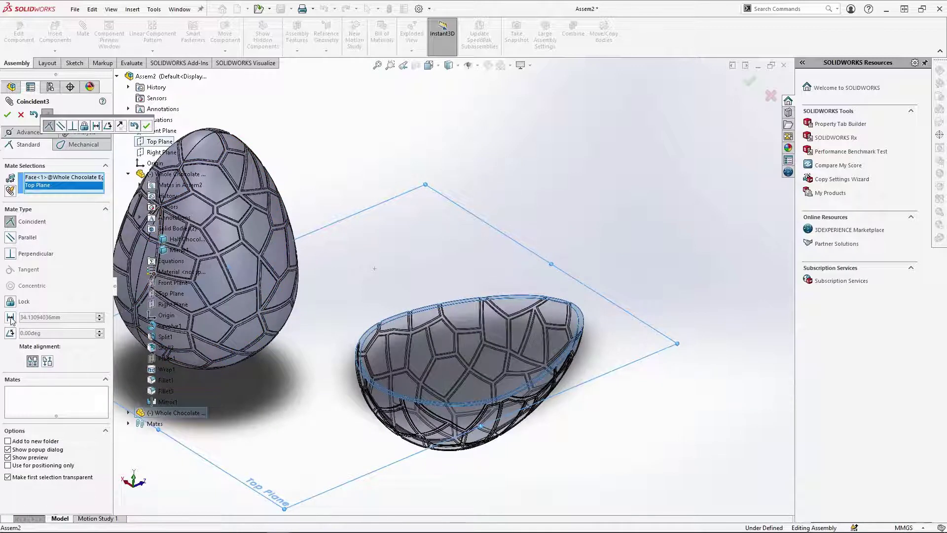
{"action": "left_click", "coordinate": [11, 317]}
Step: Set the mate distance to 44.4 mm while viewing from the side, and apply the mate
{"action": "left_click", "coordinate": [429, 64]}
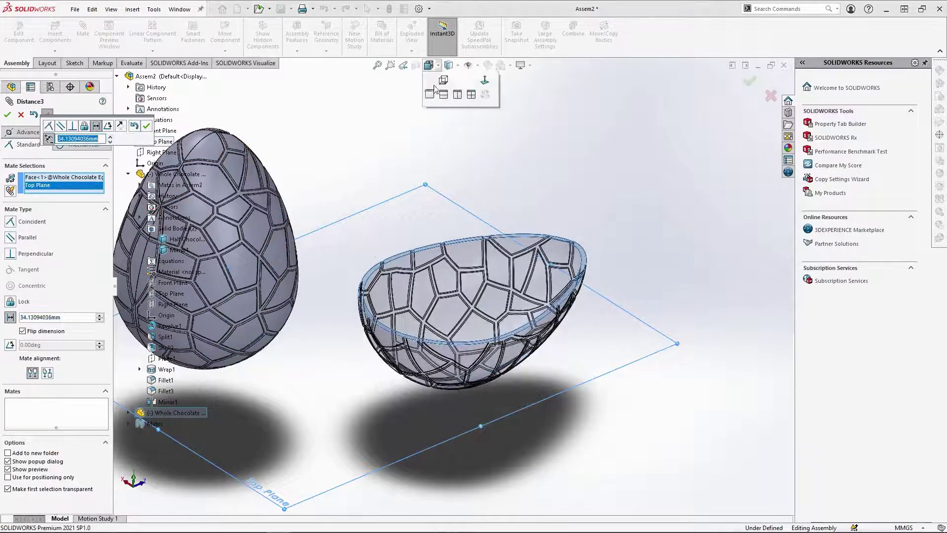
{"action": "left_click", "coordinate": [437, 121]}
{"action": "left_click_drag", "start_coordinate": [72, 317], "coordinate": [3, 321]}
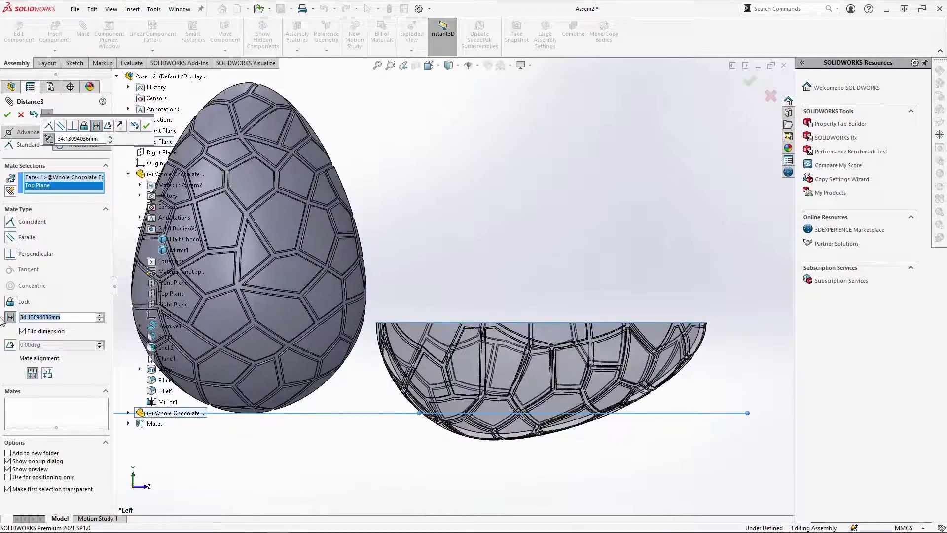
{"action": "type", "text": "44.4"}
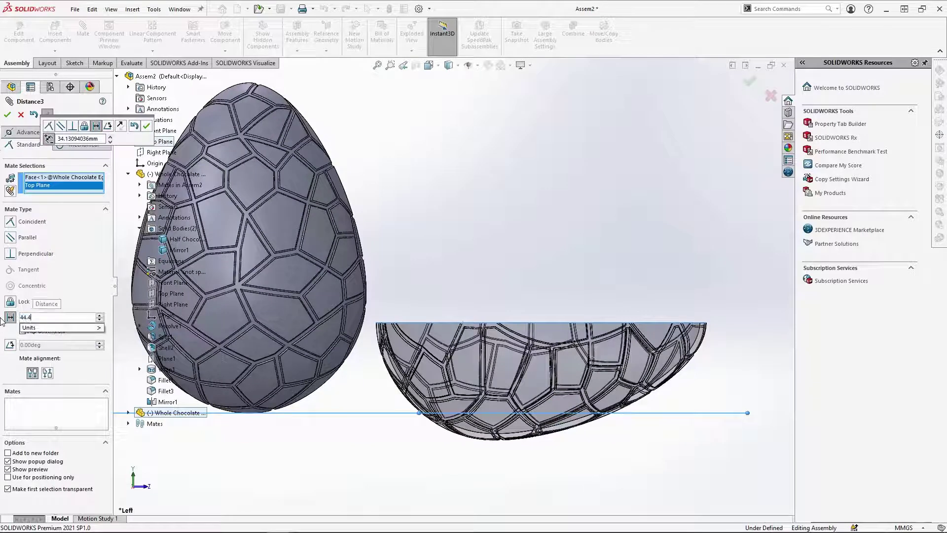
{"action": "key", "text": "Return"}
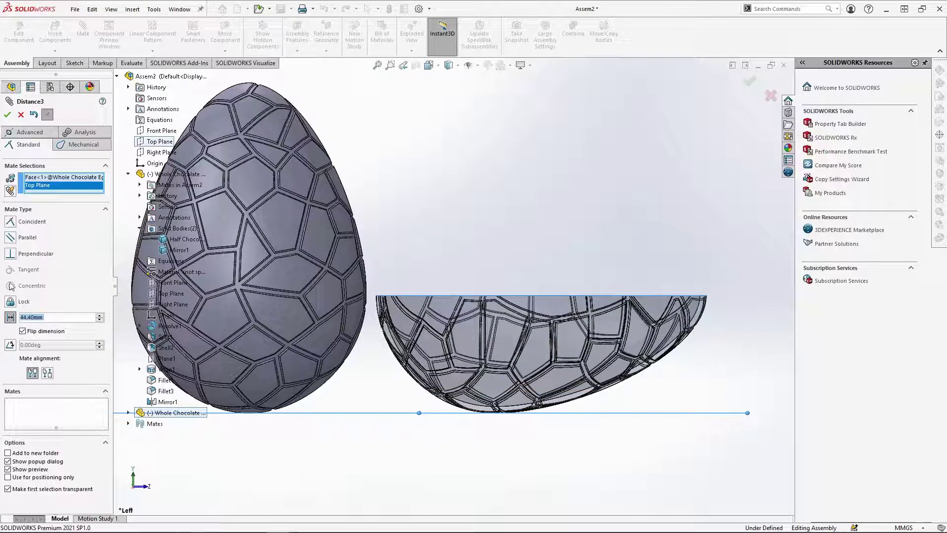
{"action": "left_click", "coordinate": [7, 115]}
{"action": "left_click", "coordinate": [7, 115]}
Step: Rotate the lying half egg about its vertical direction so its broad side faces the viewer
{"action": "scroll", "coordinate": [490, 278], "scroll_direction": "up", "scroll_amount": 4}
{"action": "middle_click_drag", "start_coordinate": [490, 277], "coordinate": [519, 320]}
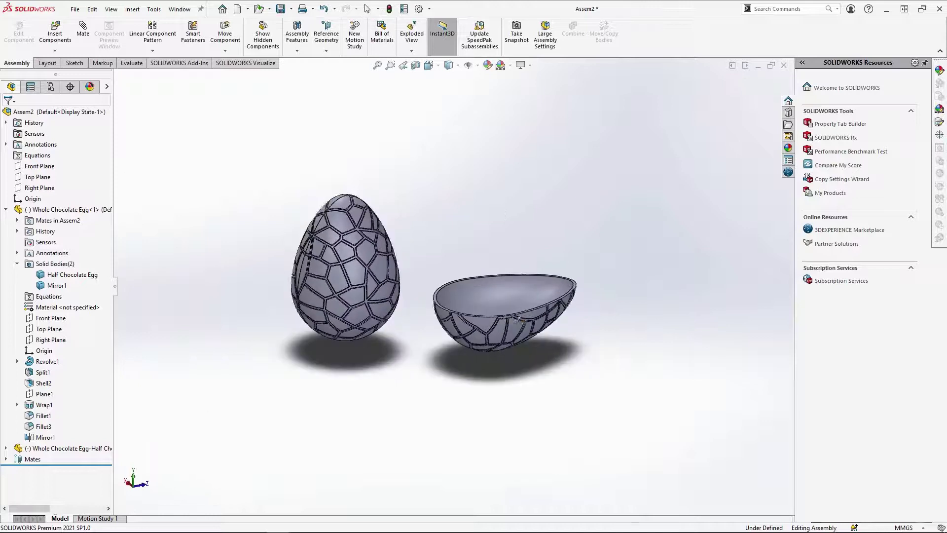
{"action": "middle_click_drag", "start_coordinate": [477, 292], "coordinate": [508, 290]}
{"action": "scroll", "coordinate": [525, 283], "scroll_direction": "down", "scroll_amount": 1}
{"action": "left_click", "coordinate": [226, 51]}
{"action": "left_click", "coordinate": [247, 74]}
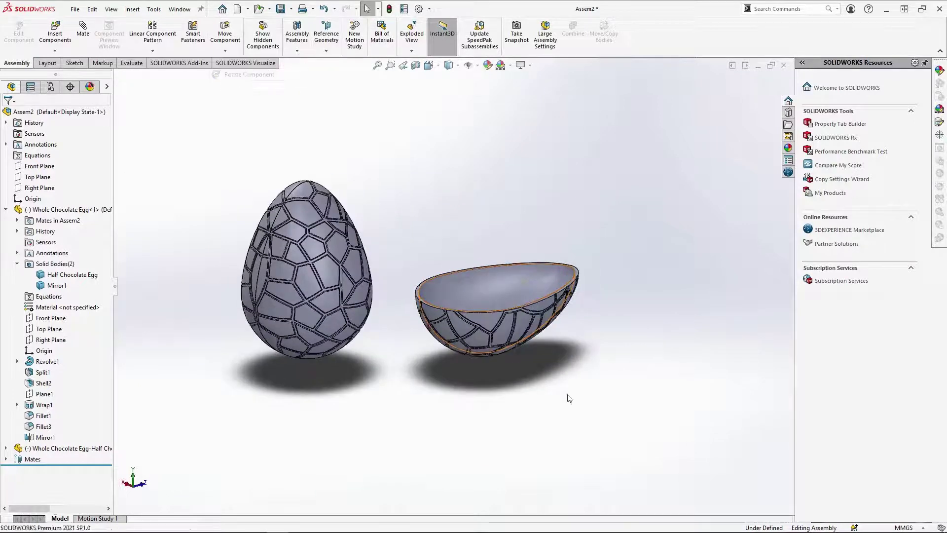
{"action": "left_click_drag", "start_coordinate": [453, 318], "coordinate": [402, 310]}
{"action": "left_click", "coordinate": [6, 120]}
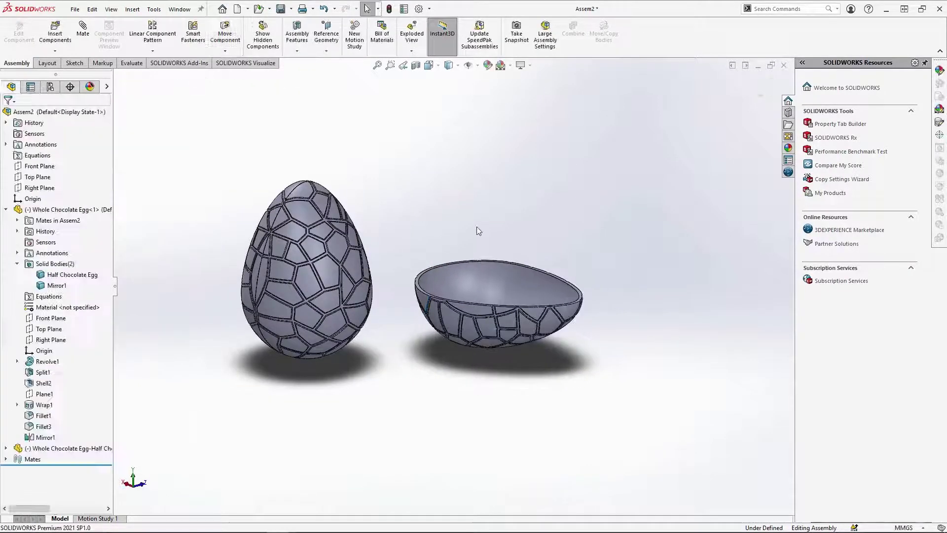
Step: Insert a second Half Chocolate Egg part and place it upright behind the pointed end of the first half
{"action": "left_click", "coordinate": [55, 31]}
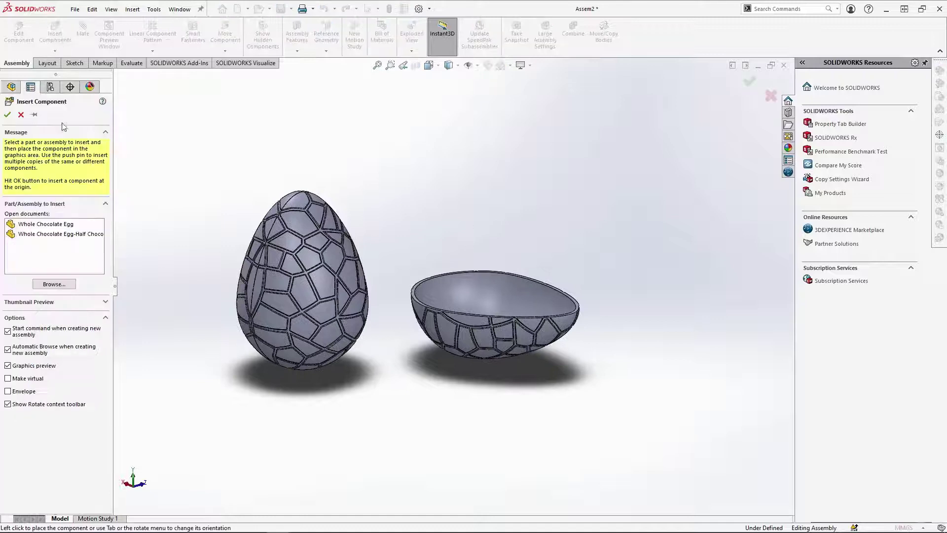
{"action": "left_click", "coordinate": [72, 235]}
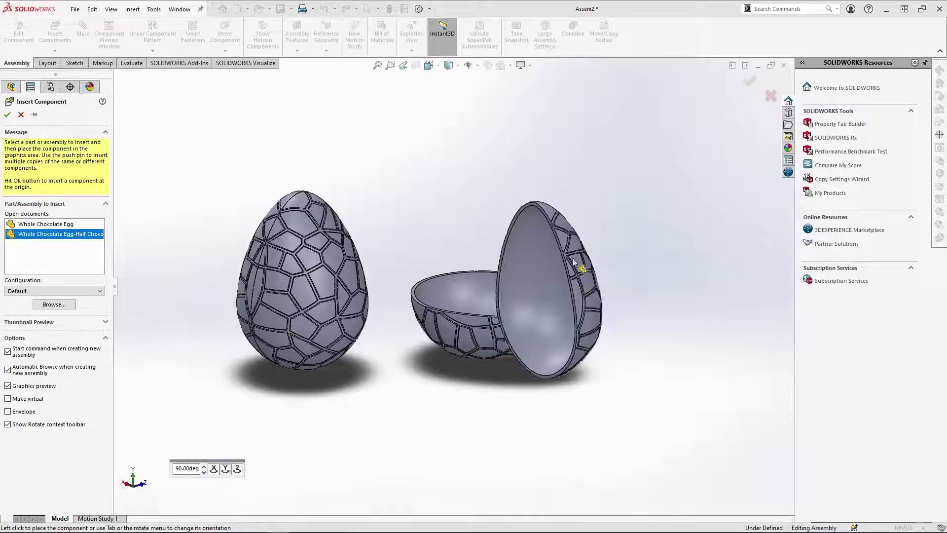
{"action": "left_click", "coordinate": [587, 239]}
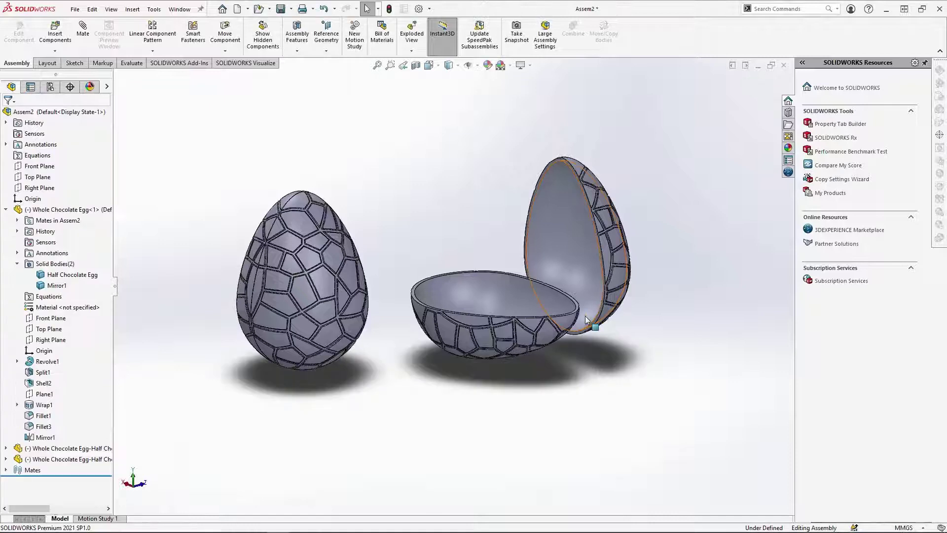
Step: Show the assembly's Top Plane and tilt the second half egg over the first half with Rotate Component, checking from standard views
{"action": "scroll", "coordinate": [585, 315], "scroll_direction": "down", "scroll_amount": 2}
{"action": "left_click", "coordinate": [37, 176]}
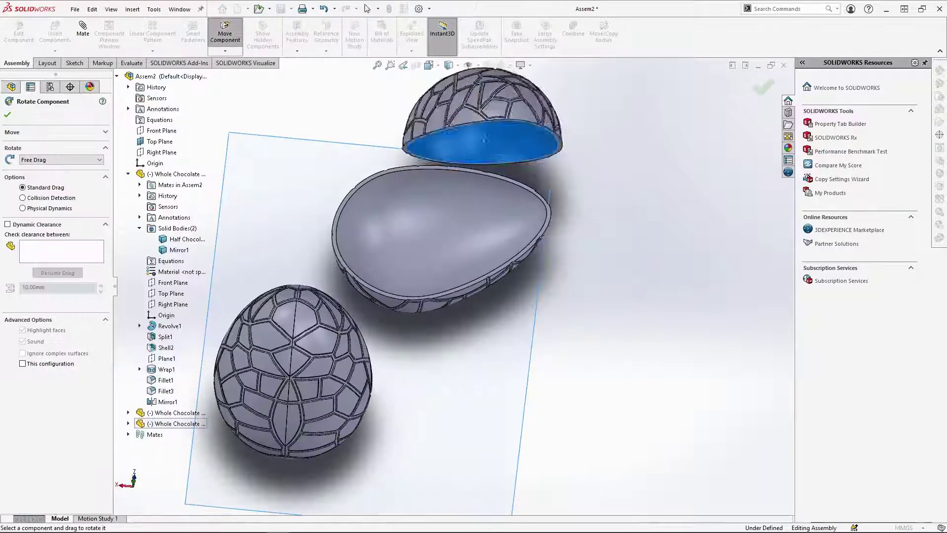
{"action": "left_click_drag", "start_coordinate": [481, 137], "coordinate": [479, 158]}
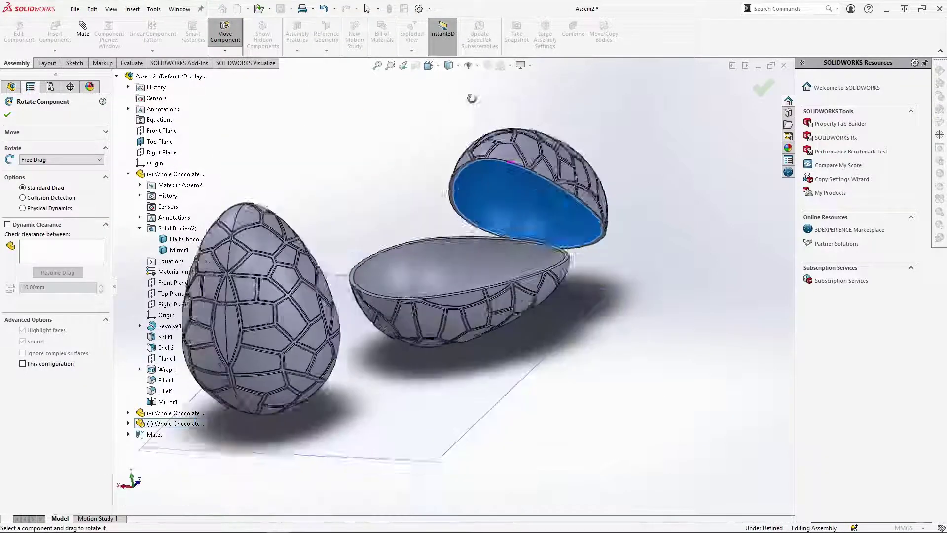
{"action": "key", "text": "Escape"}
{"action": "left_click", "coordinate": [429, 65]}
{"action": "left_click", "coordinate": [434, 86]}
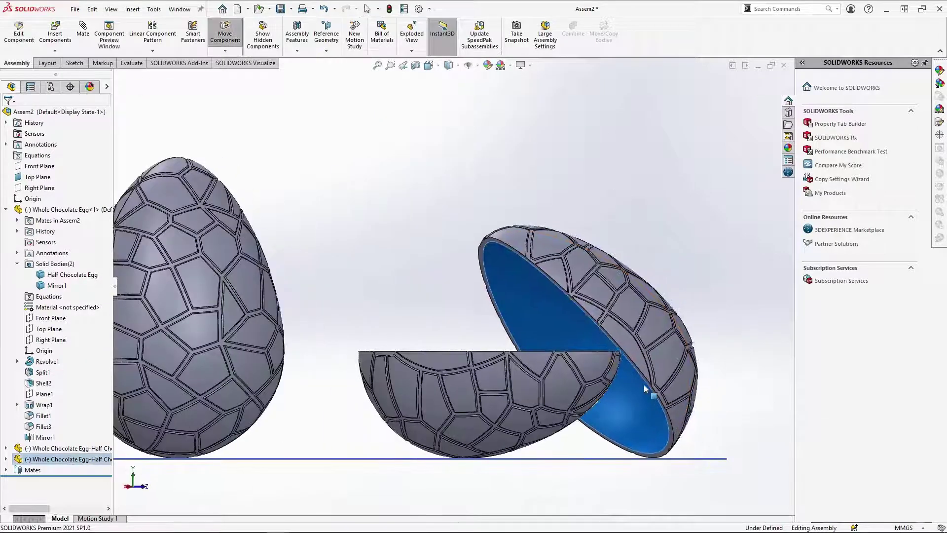
{"action": "scroll", "coordinate": [644, 384], "scroll_direction": "down", "scroll_amount": 3}
{"action": "middle_click_drag", "start_coordinate": [644, 383], "coordinate": [525, 385]}
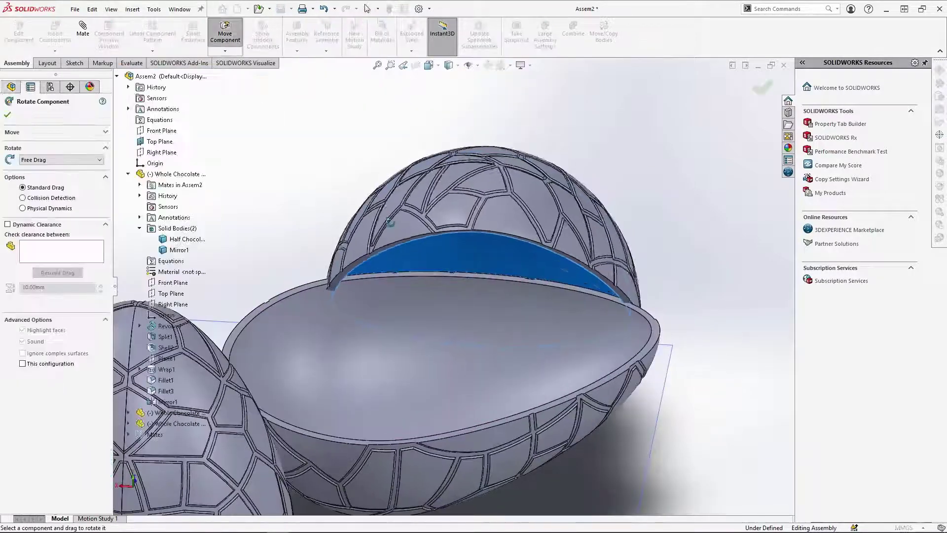
{"action": "left_click_drag", "start_coordinate": [389, 222], "coordinate": [424, 231]}
{"action": "key", "text": "Escape"}
Step: Adjust the second half egg in side view so it leans on the first half's rim with its lower end near the Top Plane
{"action": "left_click", "coordinate": [428, 65]}
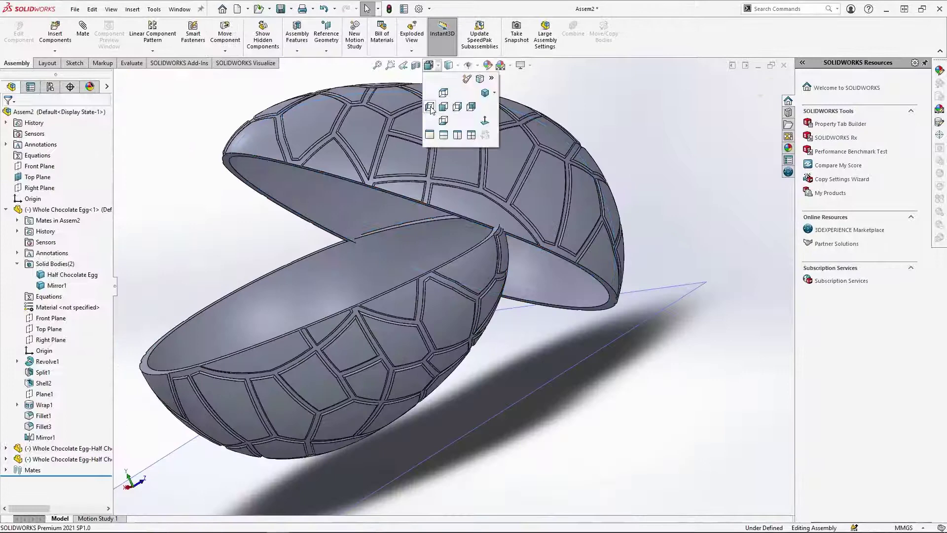
{"action": "left_click", "coordinate": [431, 107]}
{"action": "left_click_drag", "start_coordinate": [552, 339], "coordinate": [552, 347]}
{"action": "middle_click_drag", "start_coordinate": [551, 347], "coordinate": [530, 352]}
{"action": "left_click", "coordinate": [428, 64]}
{"action": "left_click", "coordinate": [429, 107]}
{"action": "scroll", "coordinate": [592, 375], "scroll_direction": "down", "scroll_amount": 3}
{"action": "left_click_drag", "start_coordinate": [620, 350], "coordinate": [625, 348]}
{"action": "middle_click_drag", "start_coordinate": [625, 348], "coordinate": [330, 256]}
{"action": "scroll", "coordinate": [419, 311], "scroll_direction": "up", "scroll_amount": 5}
{"action": "left_click", "coordinate": [338, 264]}
{"action": "scroll", "coordinate": [330, 256], "scroll_direction": "down", "scroll_amount": 2}
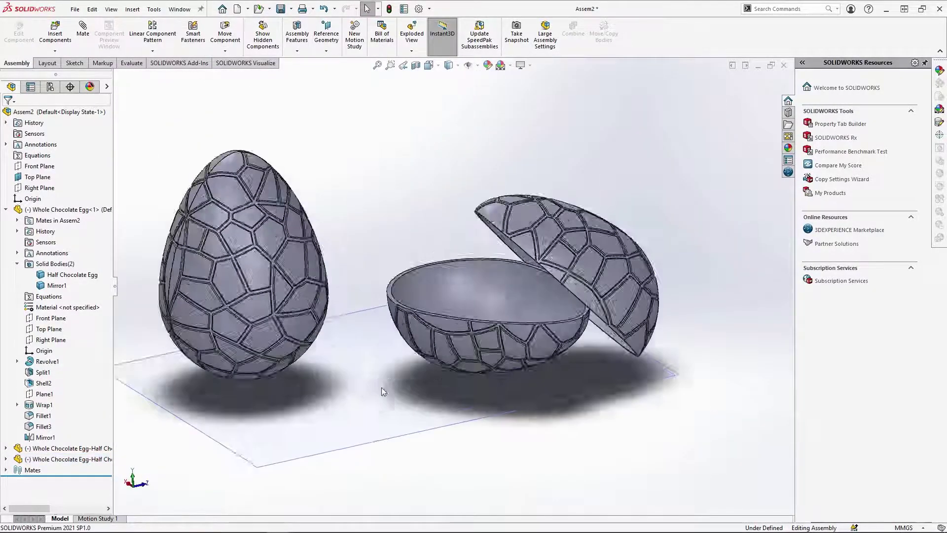
Step: Save the assembly as "Chocolate Eggs Assembly.SLDASM"
{"action": "key", "text": "ctrl+s"}
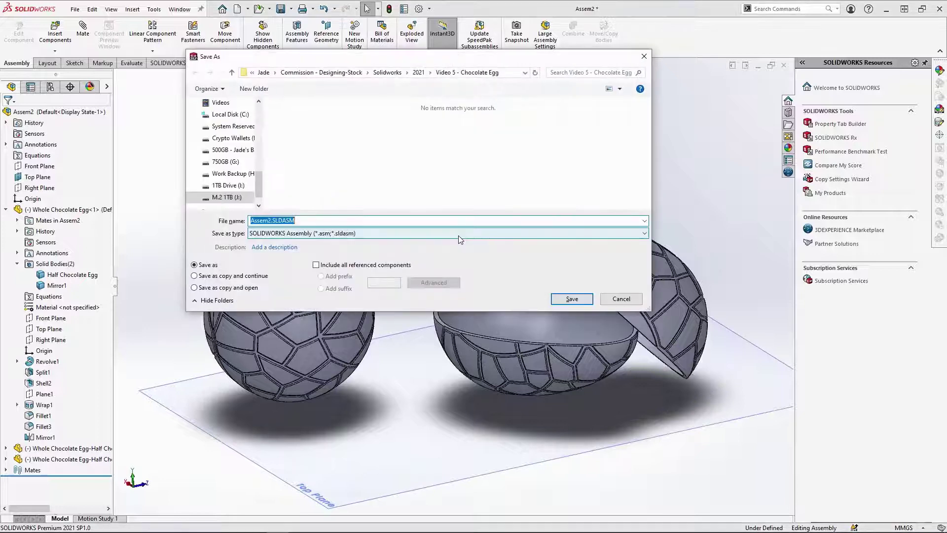
{"action": "type", "text": "Chocolate Egg"}
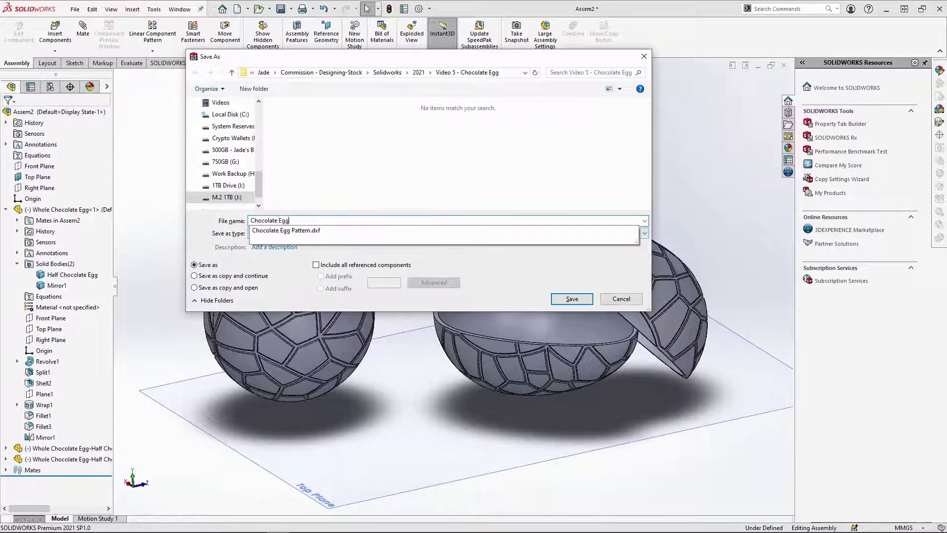
{"action": "type", "text": "s Assembly"}
{"action": "key", "text": "Return"}
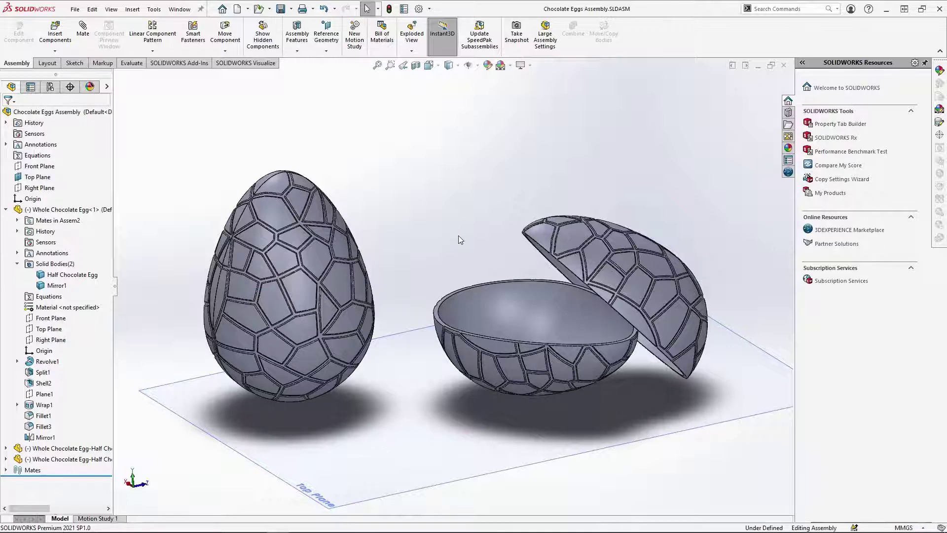
Step: Export the chocolate egg assembly to SOLIDWORKS Visualize
{"action": "left_click", "coordinate": [266, 66]}
{"action": "left_click", "coordinate": [42, 31]}
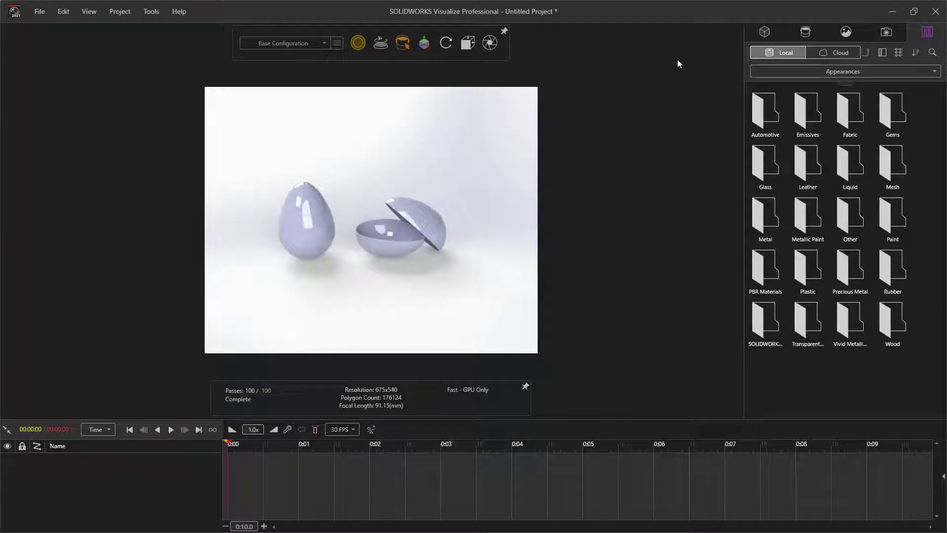
Step: Set the SOLIDWORKS Viewport camera's aspect ratio to HDTV 16:9
{"action": "left_click", "coordinate": [887, 33]}
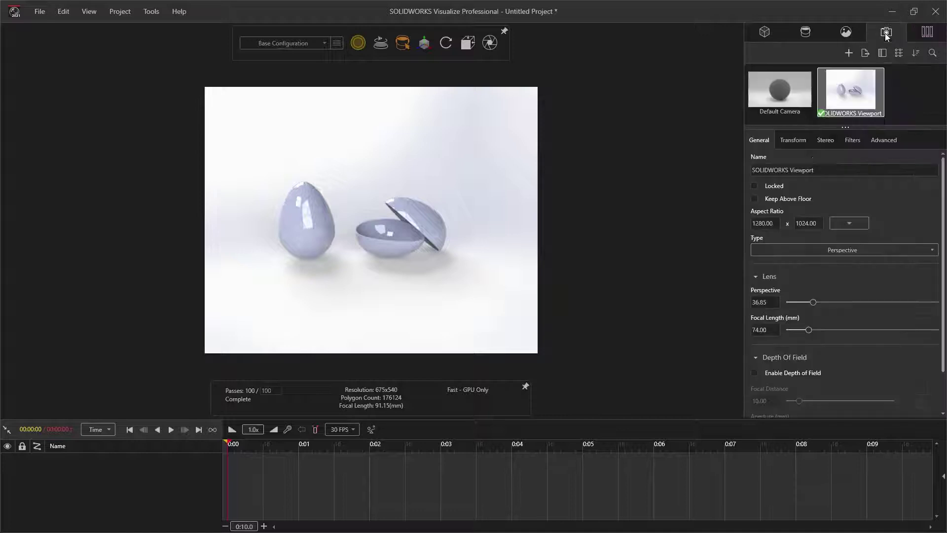
{"action": "left_click", "coordinate": [852, 222]}
{"action": "left_click", "coordinate": [804, 307]}
{"action": "left_click", "coordinate": [798, 362]}
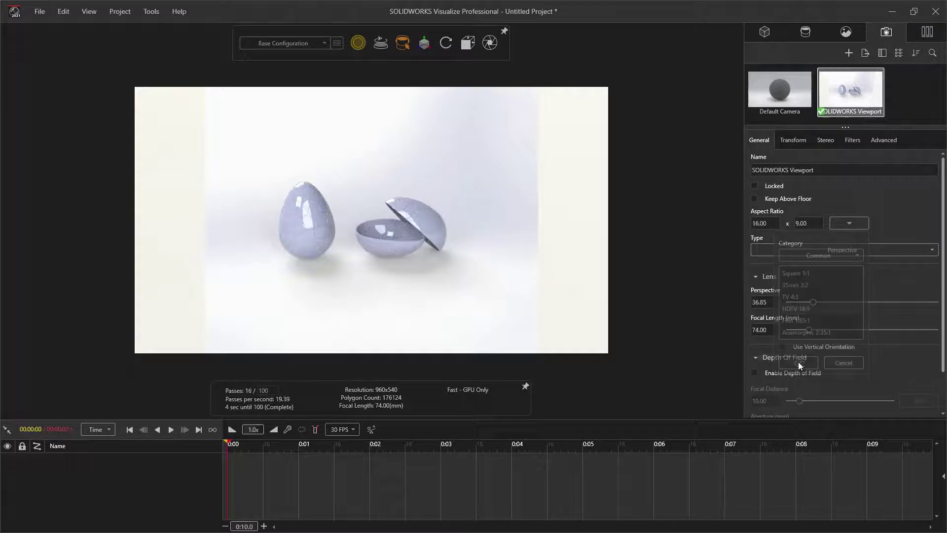
Step: Hide the 3 Point Faded Backplate from the scene
{"action": "mouse_move", "coordinate": [845, 127]}
{"action": "left_mouse_down"}
{"action": "mouse_move", "coordinate": [839, 237]}
{"action": "mouse_move", "coordinate": [832, 132]}
{"action": "left_mouse_up"}
{"action": "left_click", "coordinate": [847, 32]}
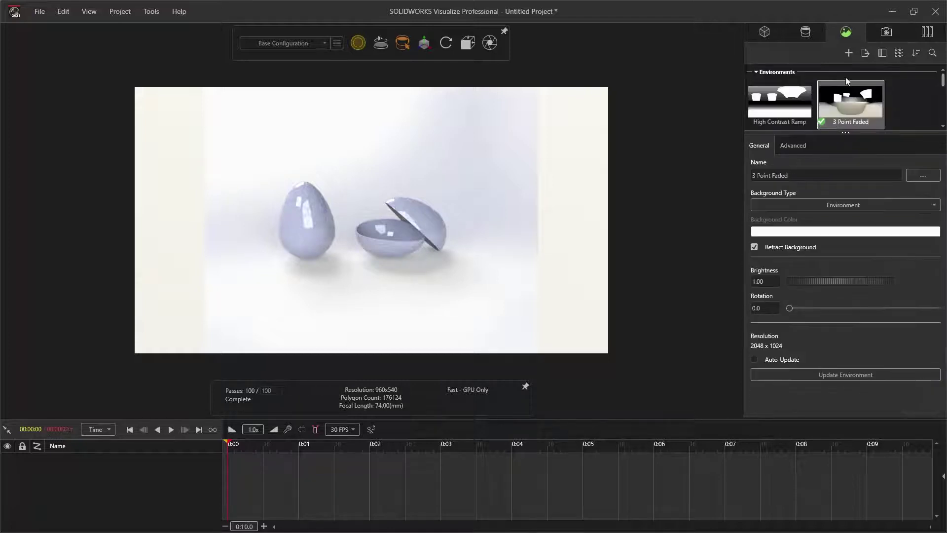
{"action": "left_click_drag", "start_coordinate": [841, 135], "coordinate": [844, 237]}
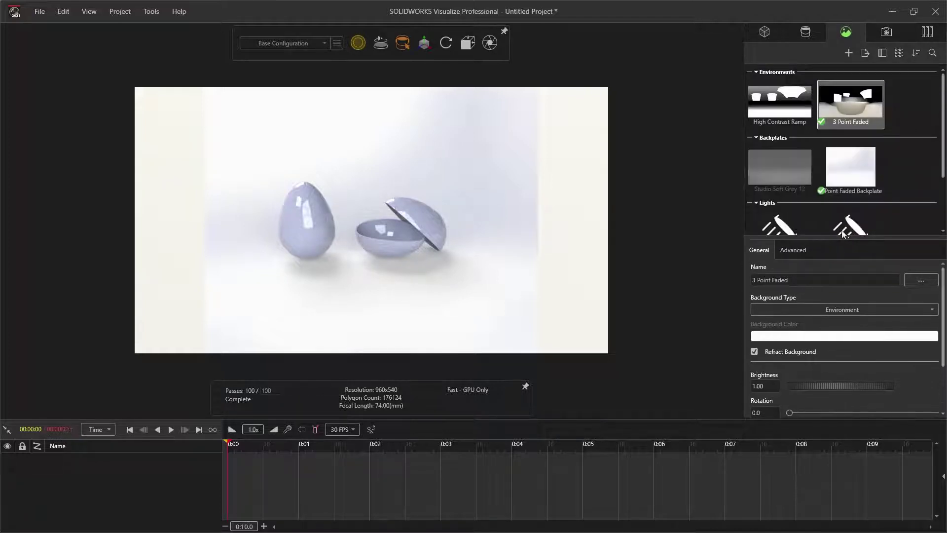
{"action": "left_click", "coordinate": [843, 160]}
{"action": "left_click", "coordinate": [754, 297]}
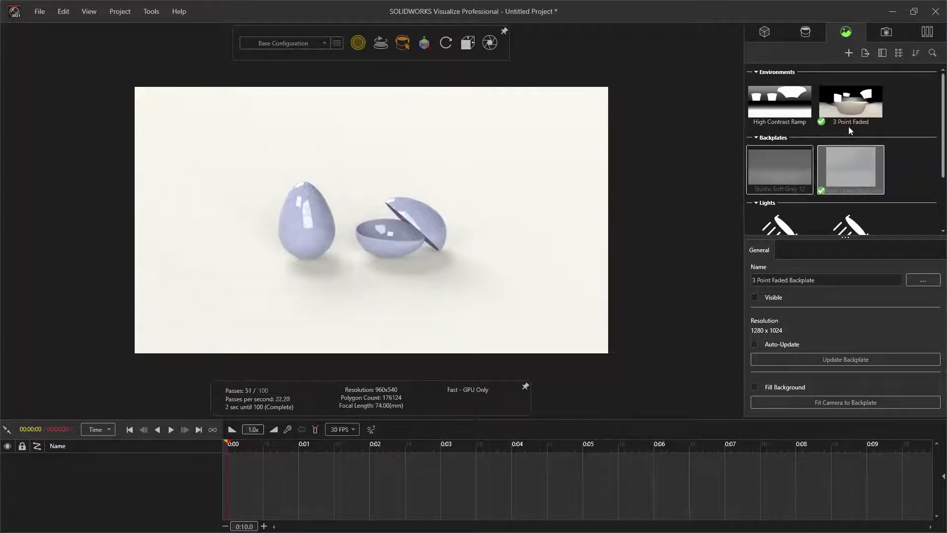
Step: Replace the 3 Point Faded environment's image with "Blurred Studio.hdr"
{"action": "left_click", "coordinate": [851, 101]}
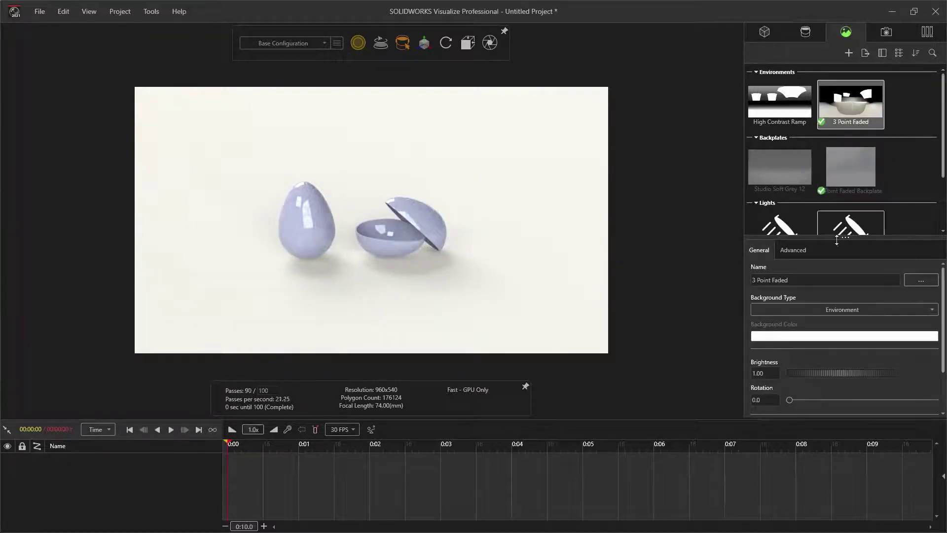
{"action": "left_click_drag", "start_coordinate": [846, 239], "coordinate": [848, 145]}
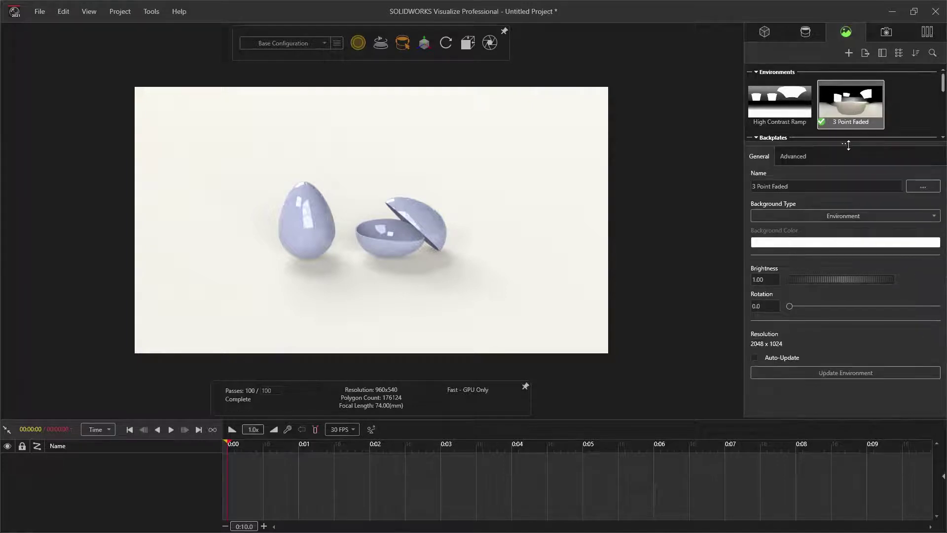
{"action": "left_click", "coordinate": [919, 187]}
{"action": "left_click", "coordinate": [170, 91]}
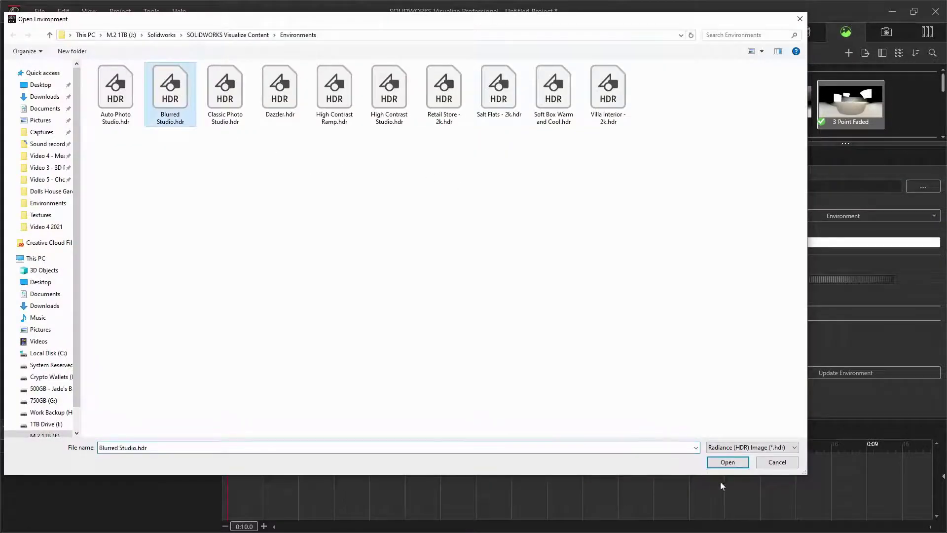
{"action": "left_click", "coordinate": [725, 462]}
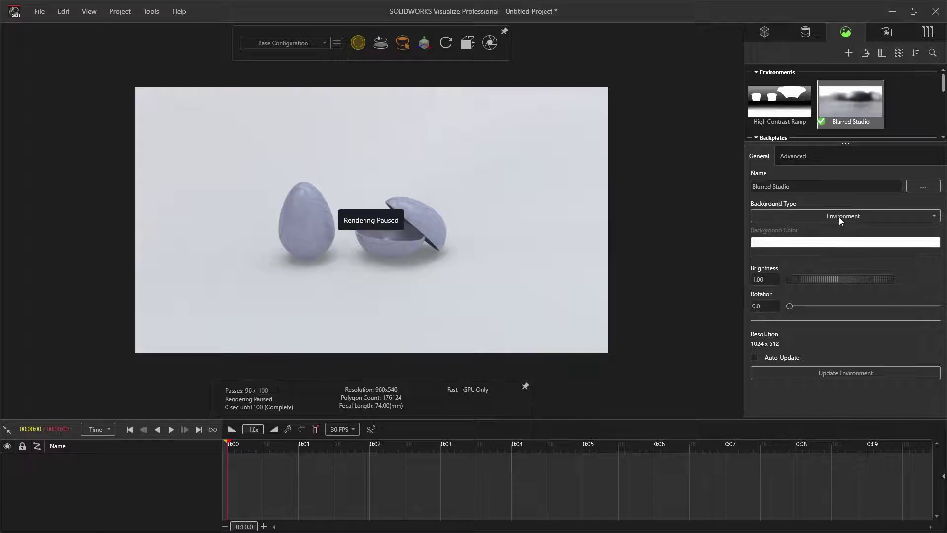
Step: Switch the environment's background type to Color and set it to beige with hue 35, saturation 15 and value 90
{"action": "left_click", "coordinate": [842, 217]}
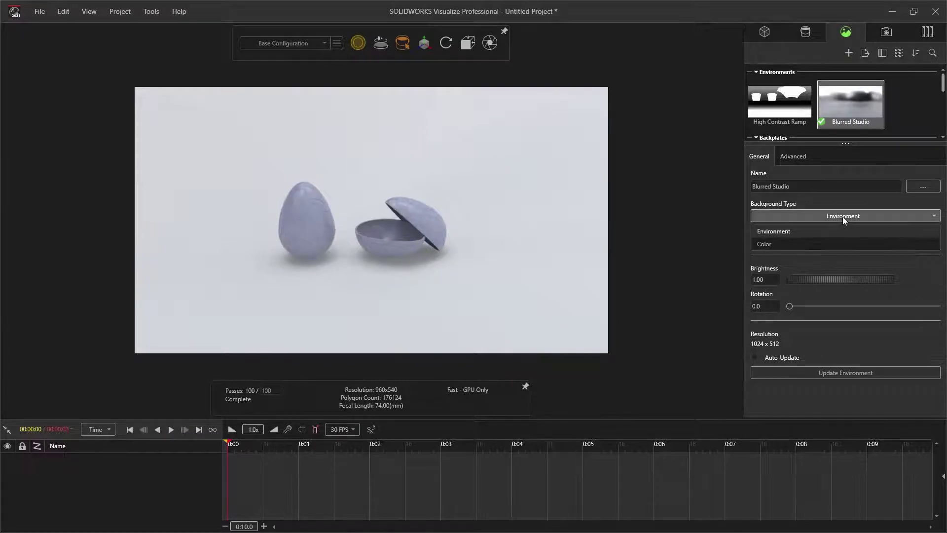
{"action": "left_click", "coordinate": [834, 243]}
{"action": "left_click", "coordinate": [847, 242]}
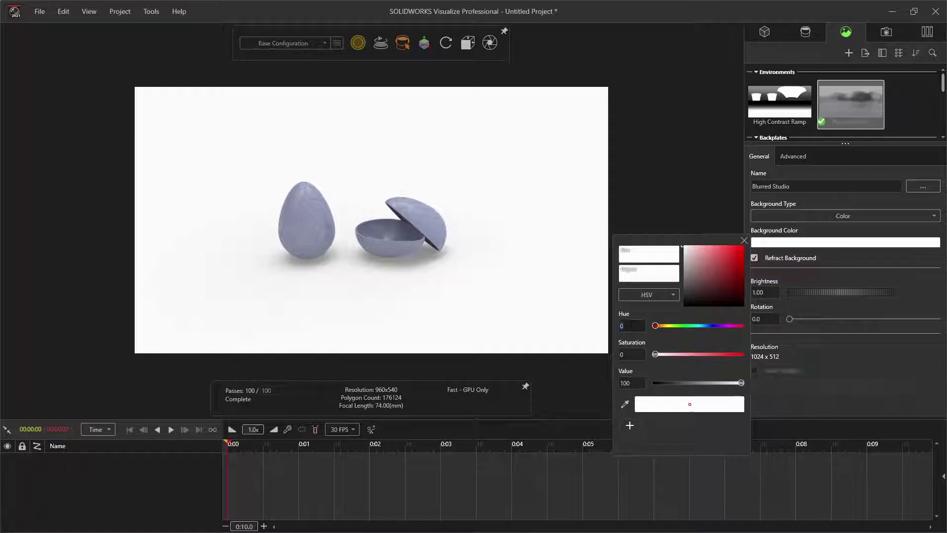
{"action": "key", "text": "Tab"}
{"action": "type", "text": "15"}
{"action": "key", "text": "Tab"}
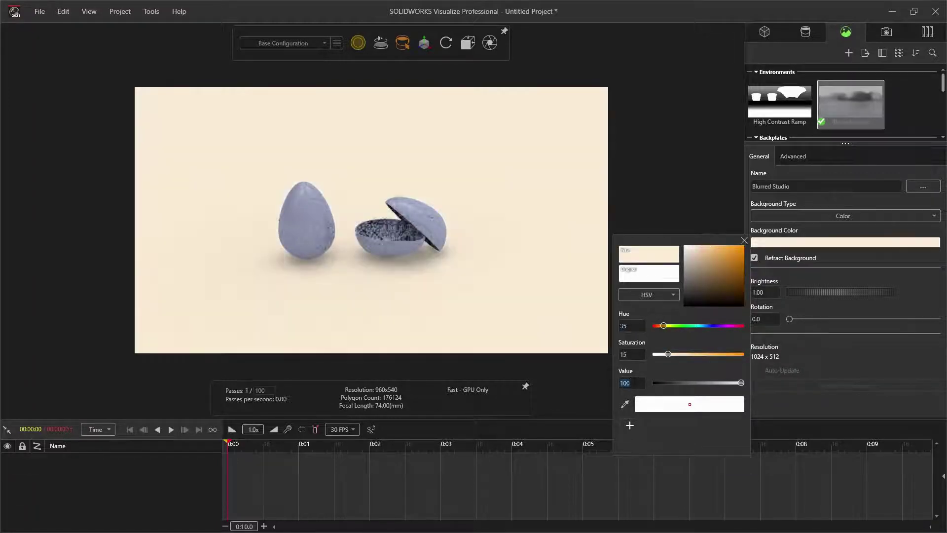
{"action": "type", "text": "90"}
{"action": "key", "text": "Return"}
{"action": "left_click_drag", "start_coordinate": [684, 240], "coordinate": [694, 185]}
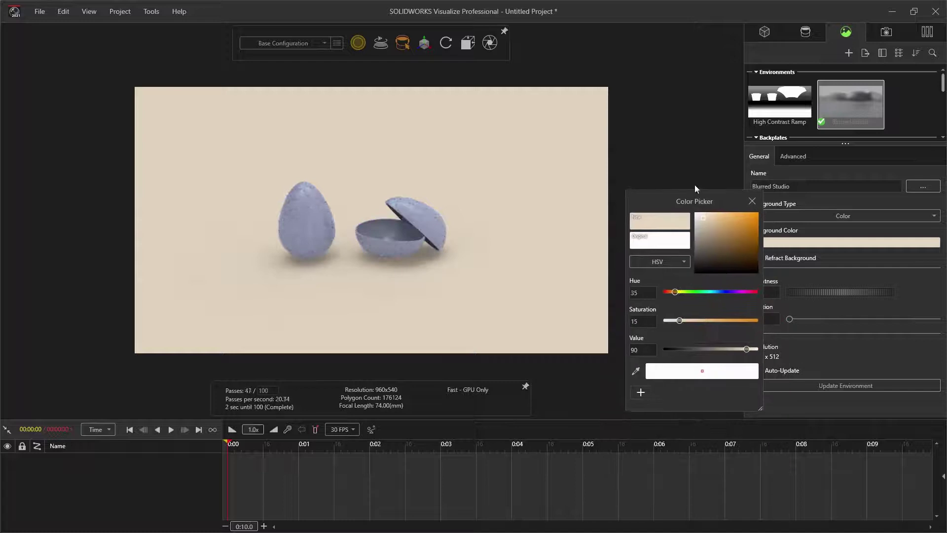
{"action": "left_click", "coordinate": [751, 201]}
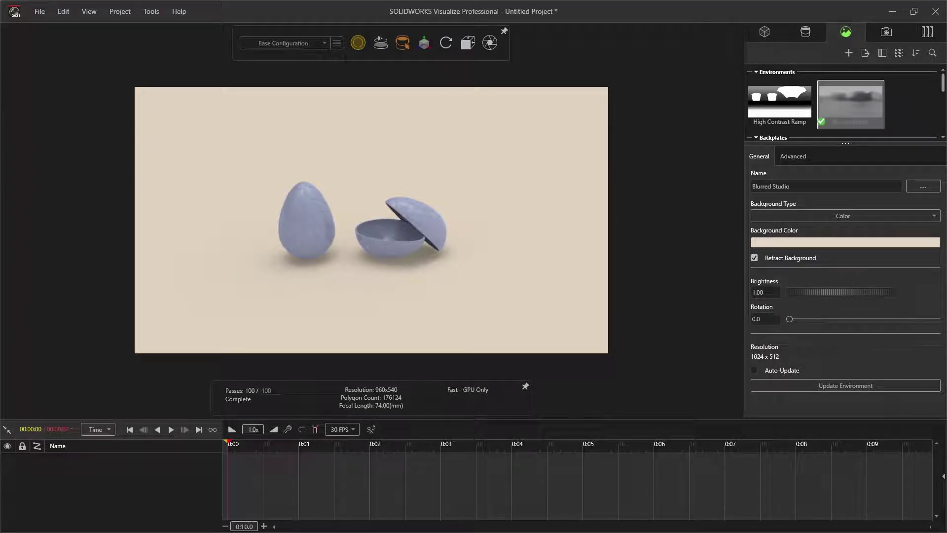
Step: Set the Blurred Studio environment's brightness to 1.5 and its rotation to 180
{"action": "double_click", "coordinate": [756, 292]}
{"action": "type", "text": "1.5"}
{"action": "key", "text": "Return"}
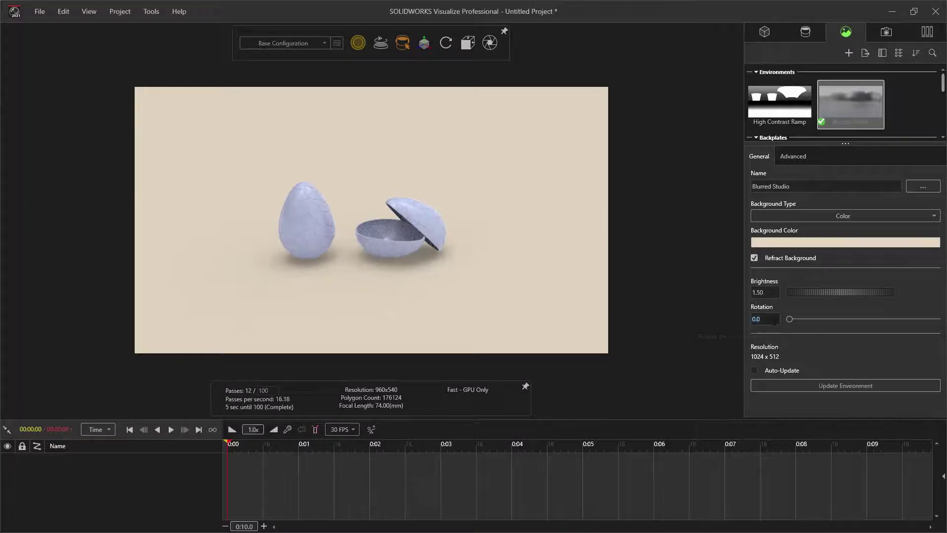
{"action": "double_click", "coordinate": [775, 321]}
{"action": "type", "text": "180"}
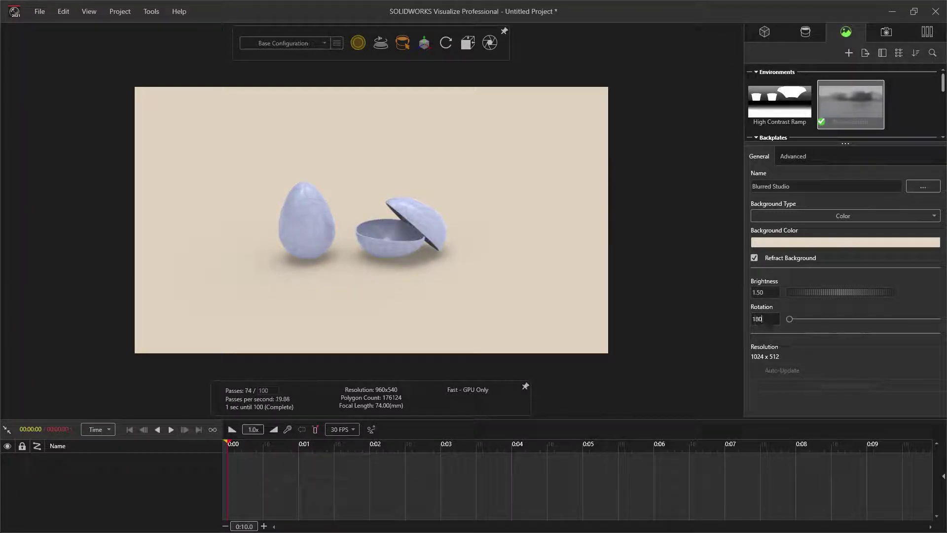
{"action": "key", "text": "Return"}
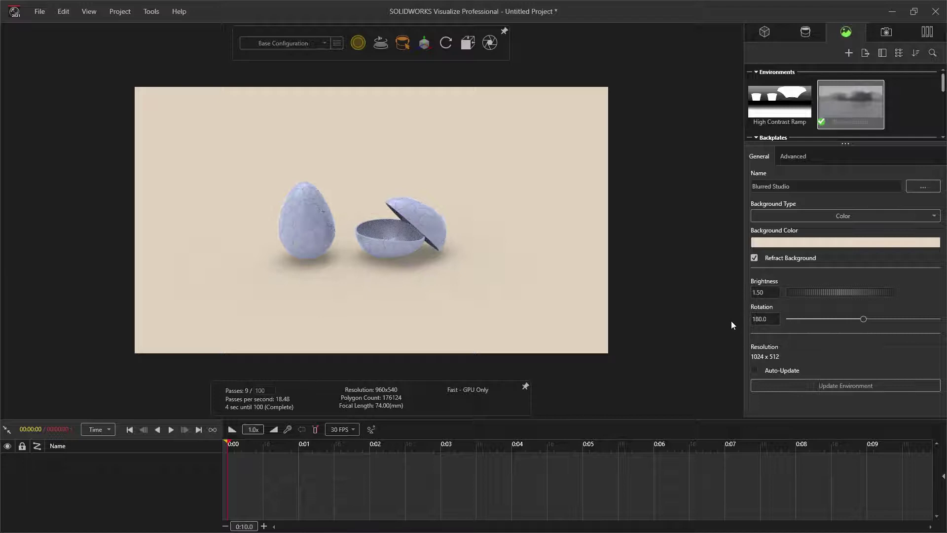
Step: Assign one new appearance to both half chocolate eggs in the Chocolate Eggs Assembly
{"action": "scroll", "coordinate": [376, 217], "scroll_direction": "up", "scroll_amount": 5}
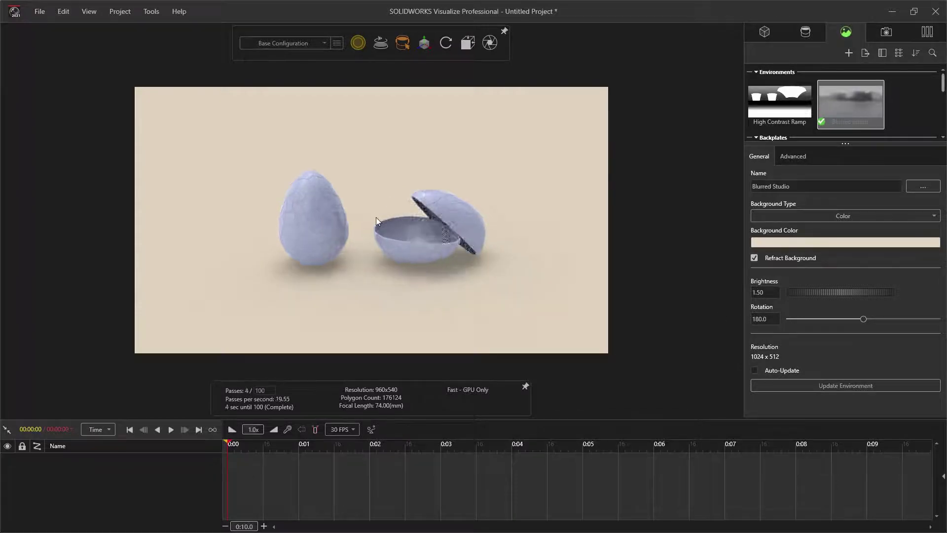
{"action": "left_click", "coordinate": [806, 32]}
{"action": "left_click", "coordinate": [765, 32]}
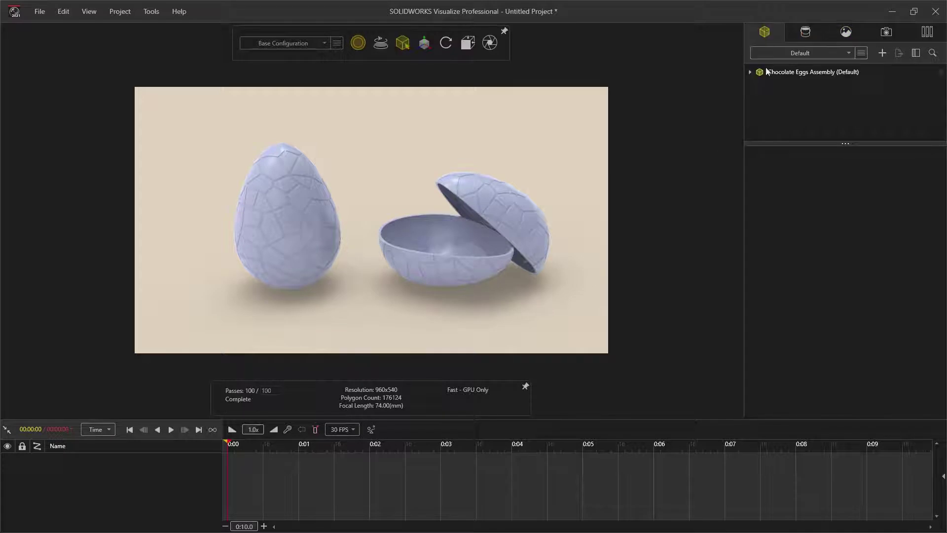
{"action": "left_click", "coordinate": [750, 72]}
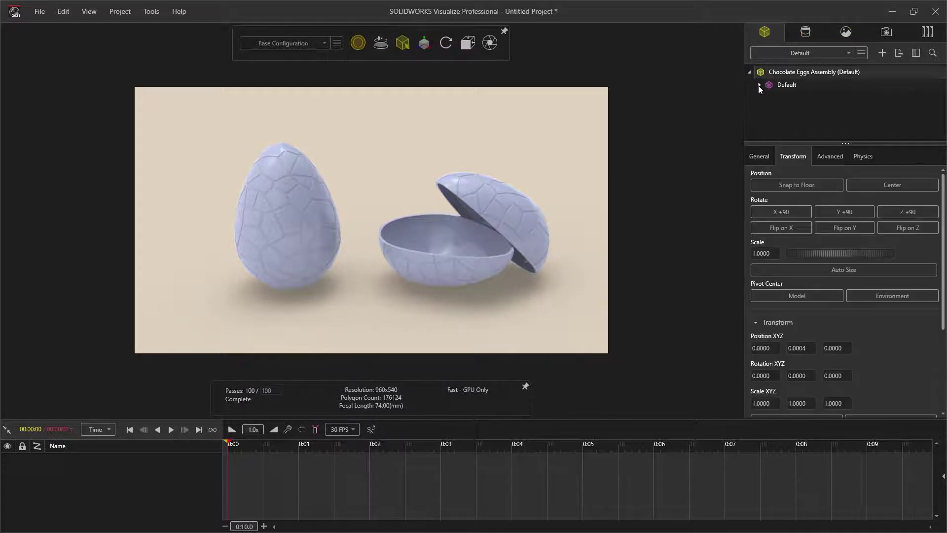
{"action": "left_click", "coordinate": [758, 85]}
{"action": "left_click", "coordinate": [831, 113]}
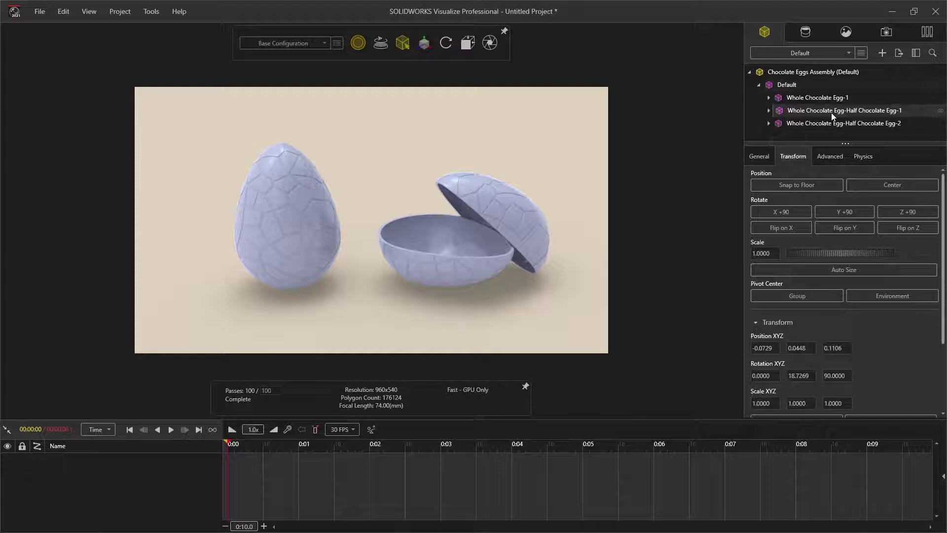
{"action": "left_click", "coordinate": [834, 124], "text": "ctrl"}
{"action": "right_click", "coordinate": [834, 124]}
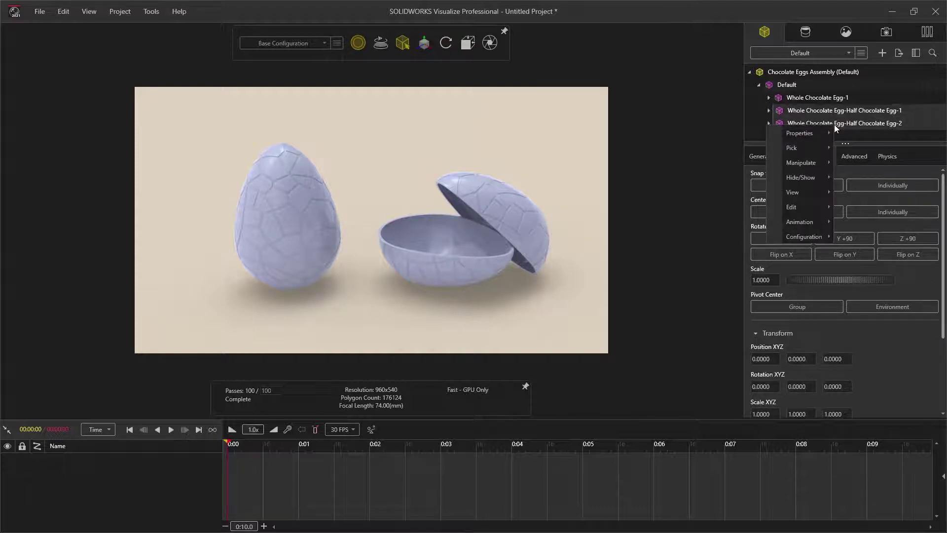
{"action": "mouse_move", "coordinate": [808, 206]}
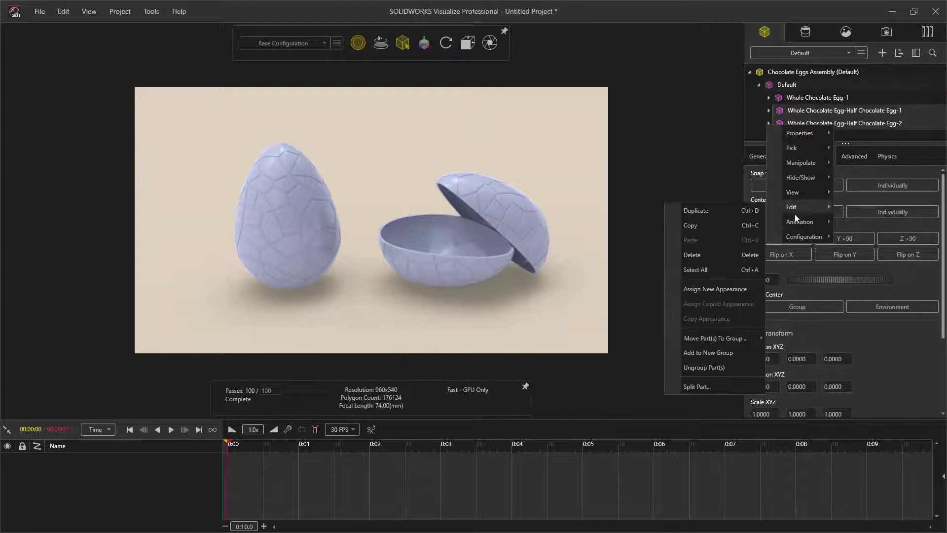
{"action": "left_click", "coordinate": [721, 289]}
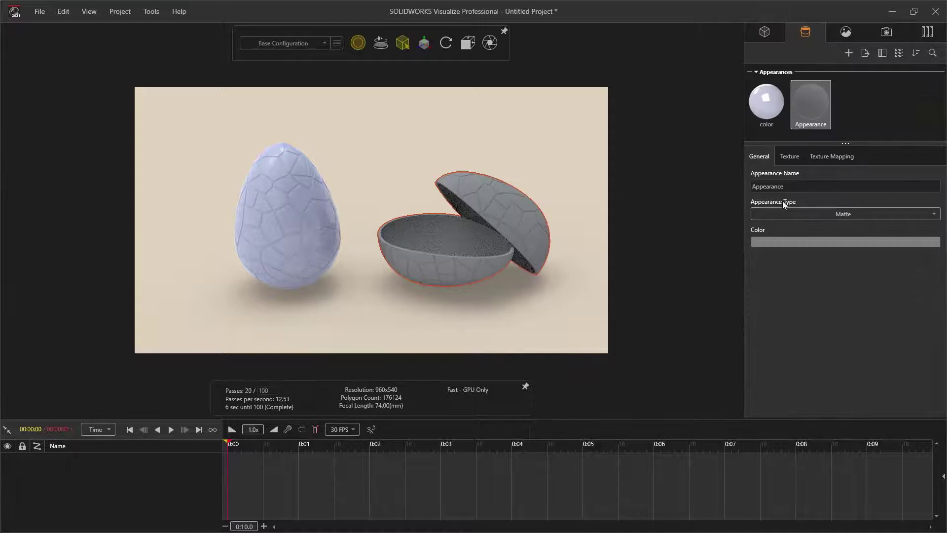
Step: Make the half eggs' appearance Plastic with a brown color of hue 15, saturation 55 and value 60
{"action": "left_click", "coordinate": [791, 213]}
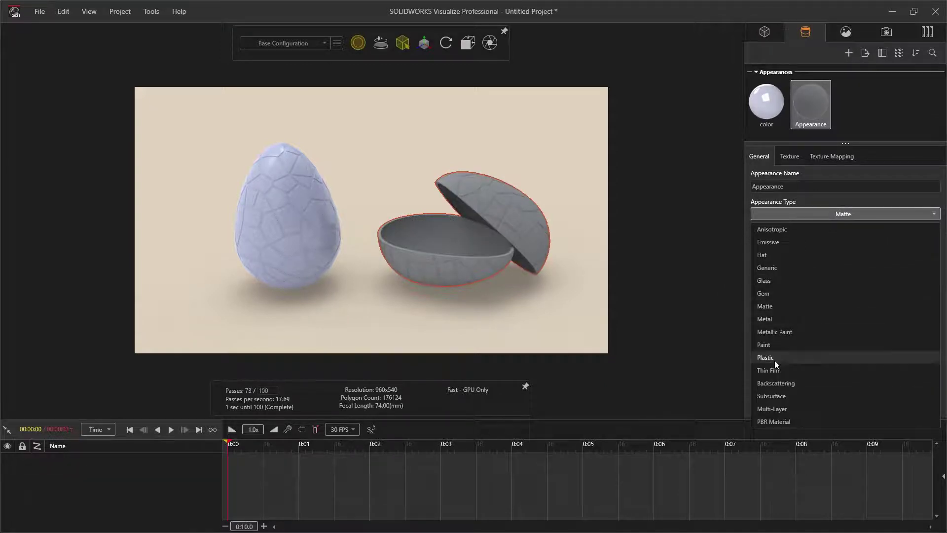
{"action": "left_click", "coordinate": [775, 359]}
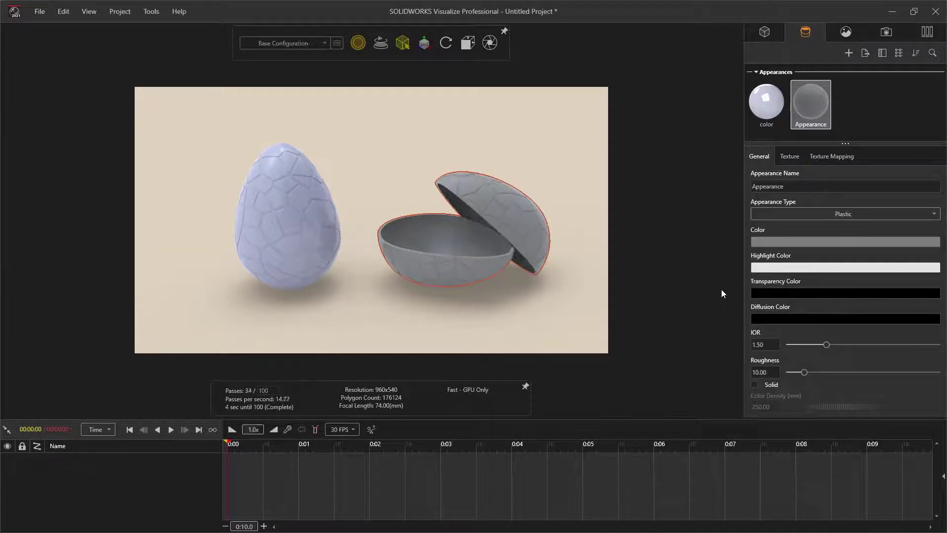
{"action": "left_click", "coordinate": [778, 241]}
{"action": "type", "text": "15"}
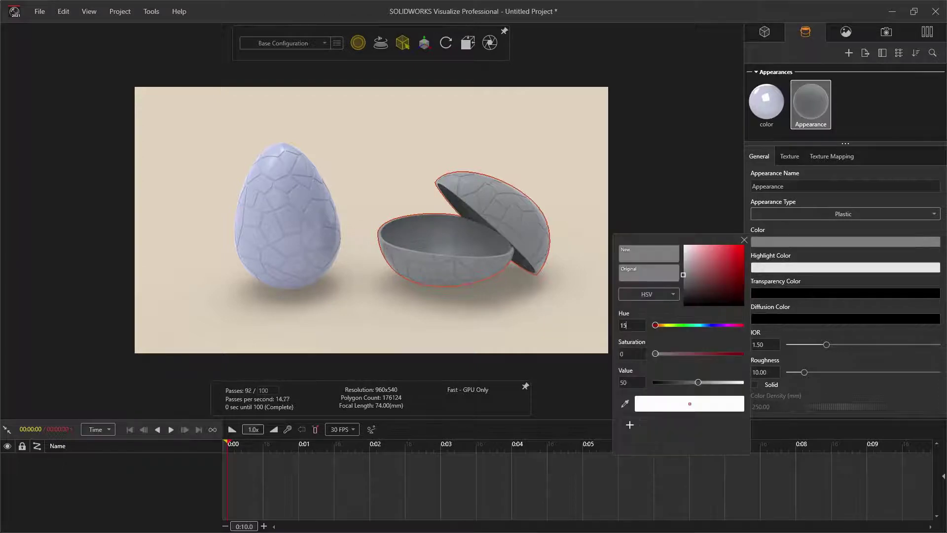
{"action": "key", "text": "Tab"}
{"action": "type", "text": "55"}
{"action": "key", "text": "Tab"}
{"action": "type", "text": "60"}
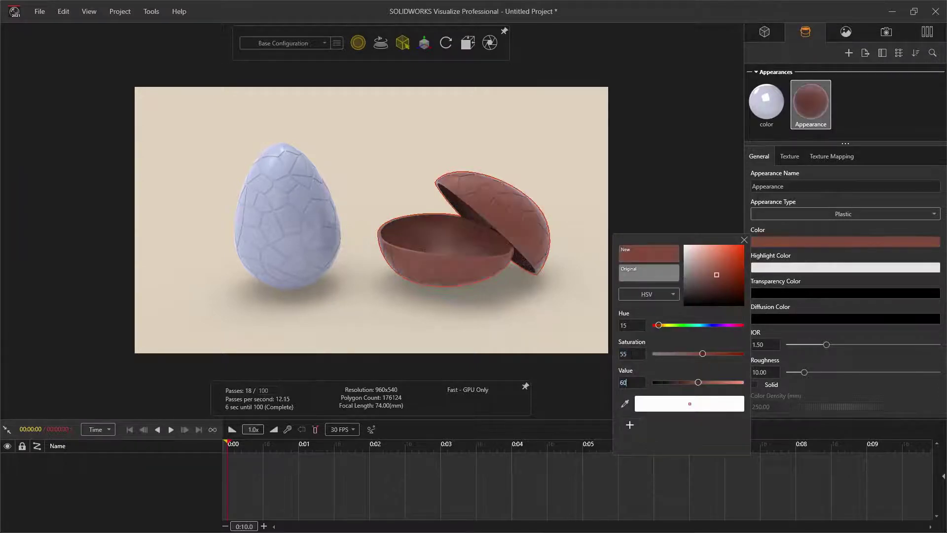
{"action": "key", "text": "Tab"}
{"action": "left_click", "coordinate": [640, 221]}
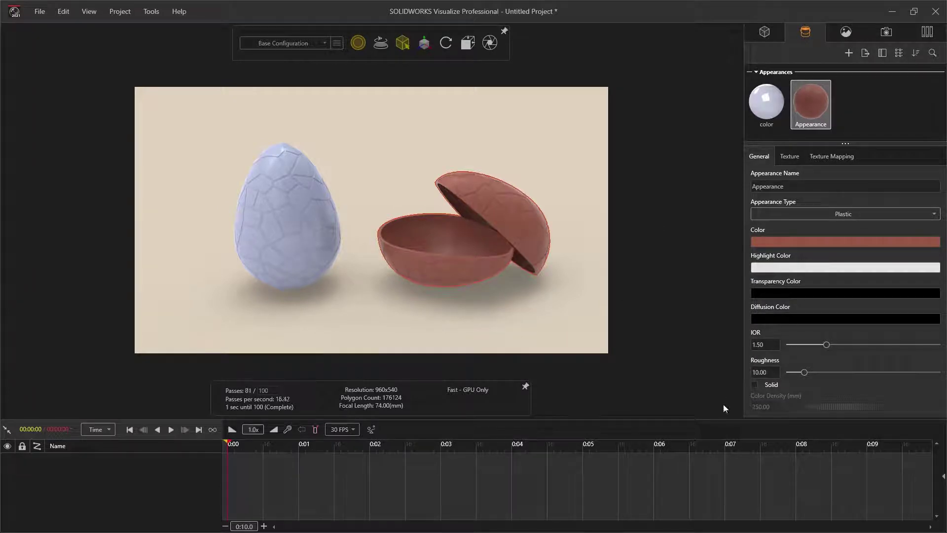
{"action": "left_click", "coordinate": [602, 315]}
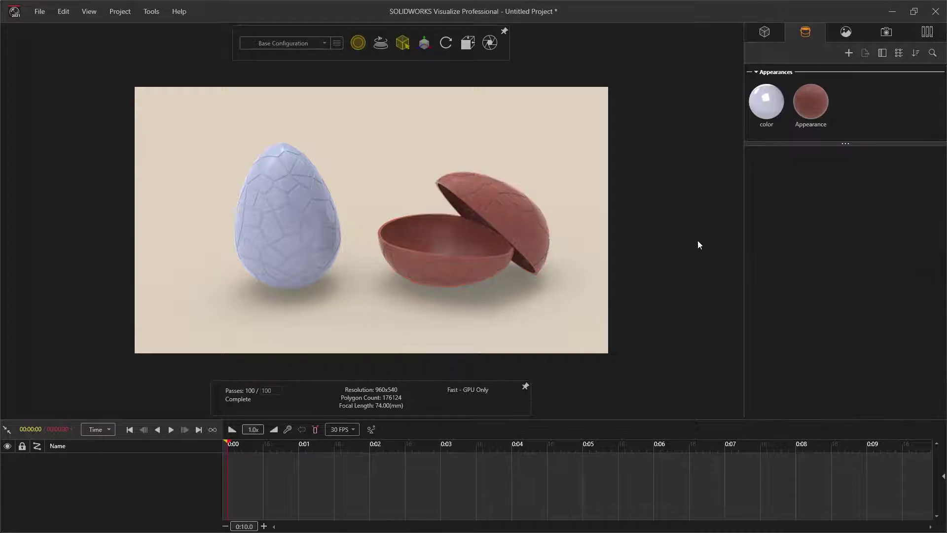
Step: Change the whole egg's "color" appearance to Metal and set its roughness to 0
{"action": "left_click", "coordinate": [774, 112]}
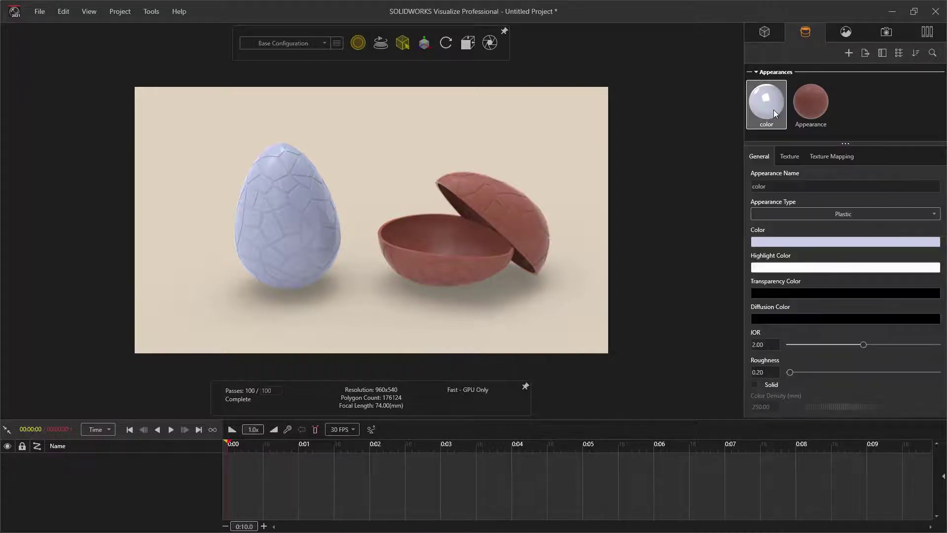
{"action": "left_click", "coordinate": [832, 214]}
{"action": "left_click", "coordinate": [776, 318]}
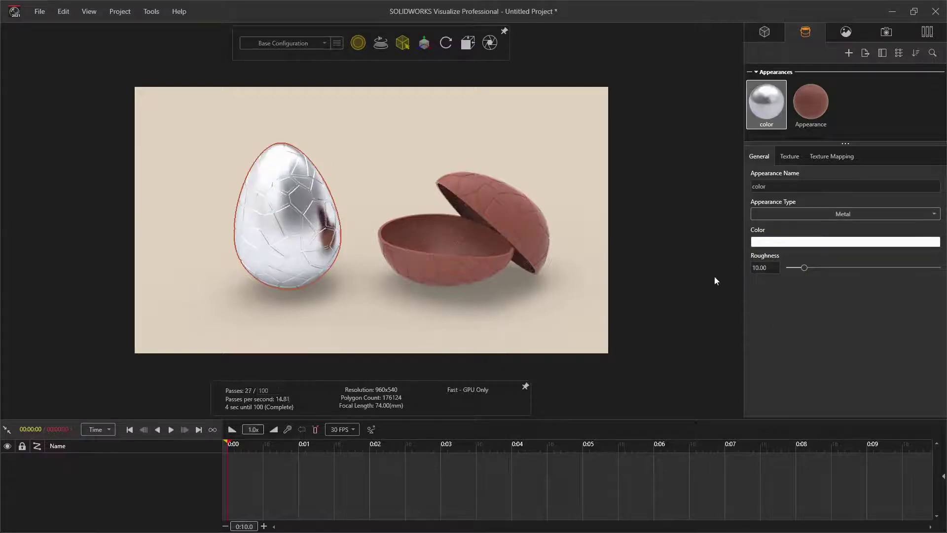
{"action": "left_click", "coordinate": [763, 267]}
{"action": "type", "text": "0"}
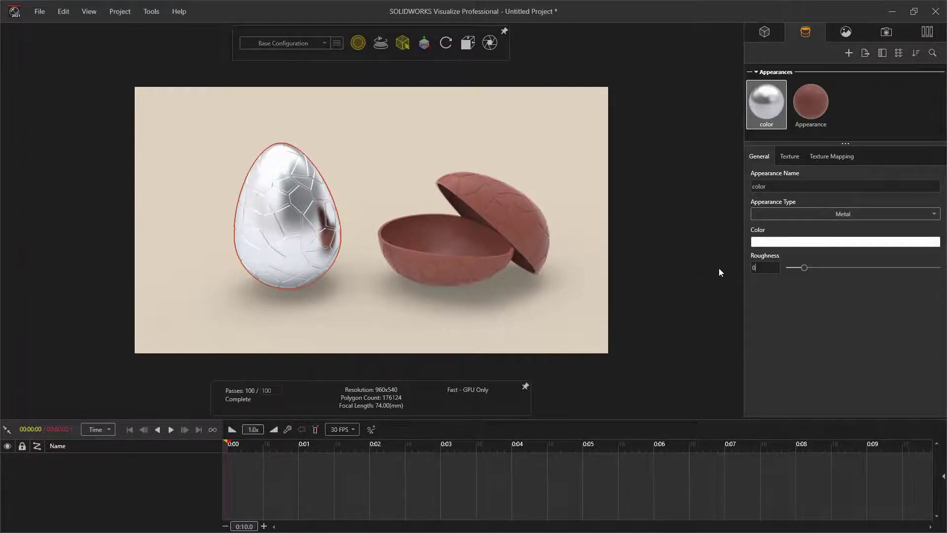
{"action": "key", "text": "Return"}
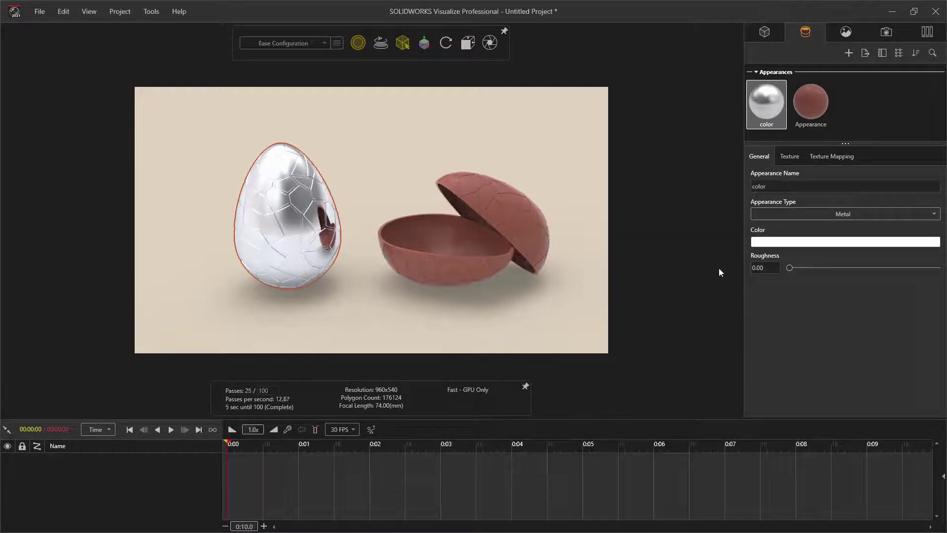
Step: Color the whole egg's metal appearance pink with hue 355 and saturation 30
{"action": "left_click", "coordinate": [796, 242]}
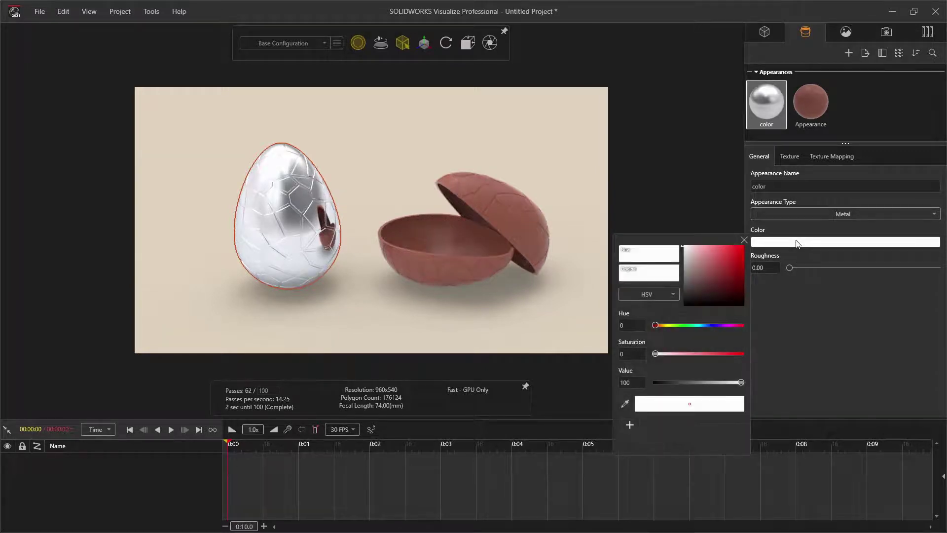
{"action": "left_click", "coordinate": [635, 322]}
{"action": "type", "text": "355"}
{"action": "key", "text": "Tab"}
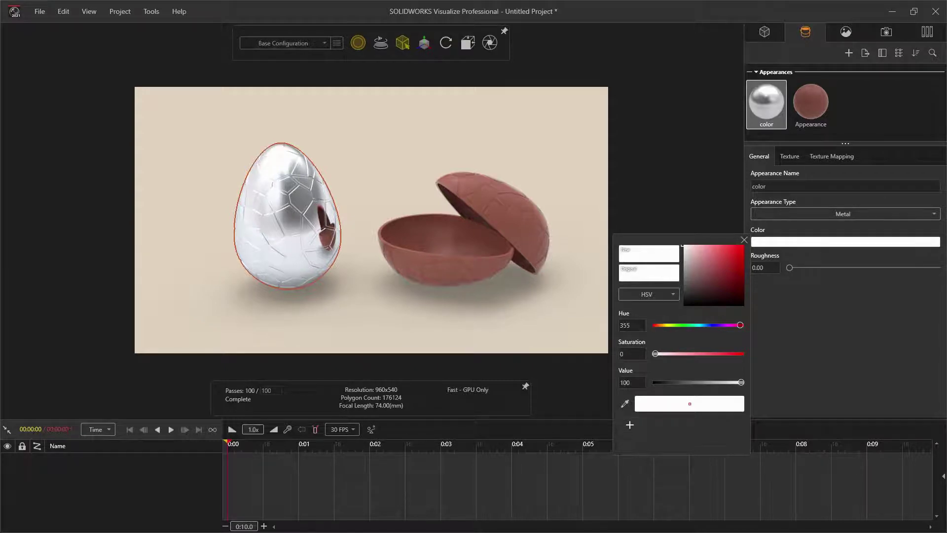
{"action": "type", "text": "30"}
{"action": "key", "text": "Tab"}
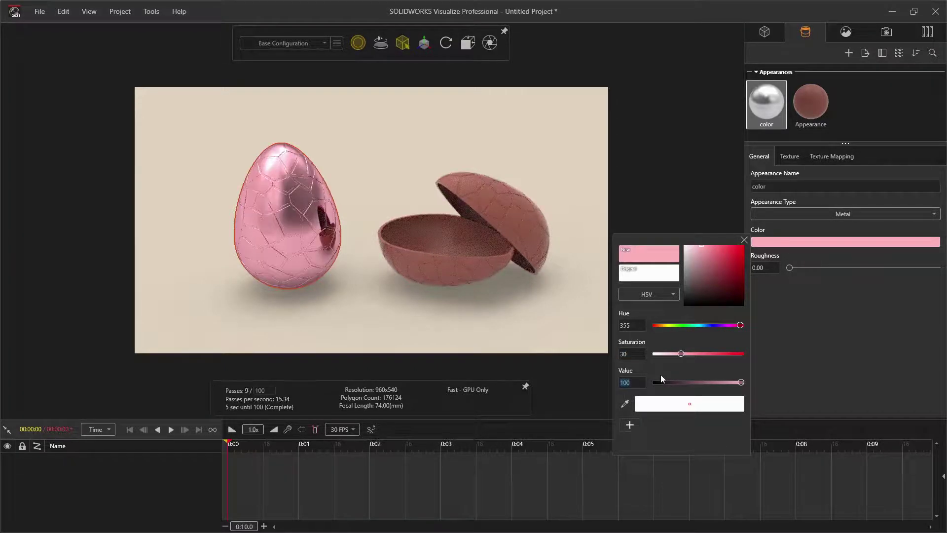
Step: Apply Molded Plastic.jpg as the bump texture of the whole egg's pink "color" appearance
{"action": "left_click", "coordinate": [746, 241]}
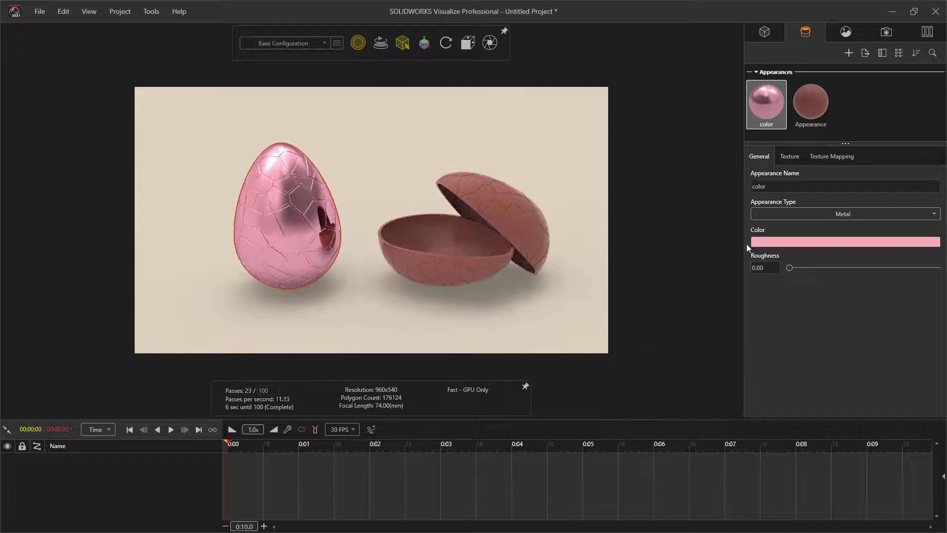
{"action": "left_click", "coordinate": [784, 158]}
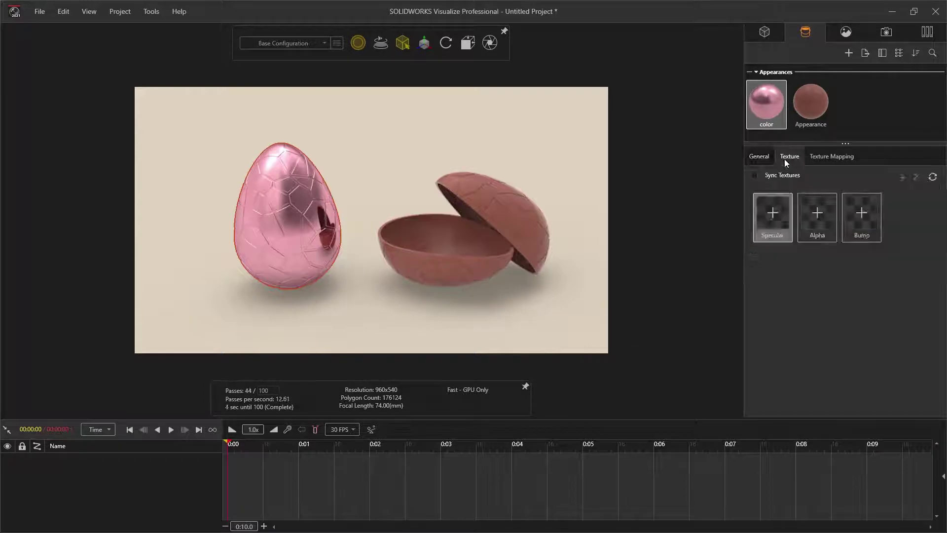
{"action": "left_click", "coordinate": [862, 220]}
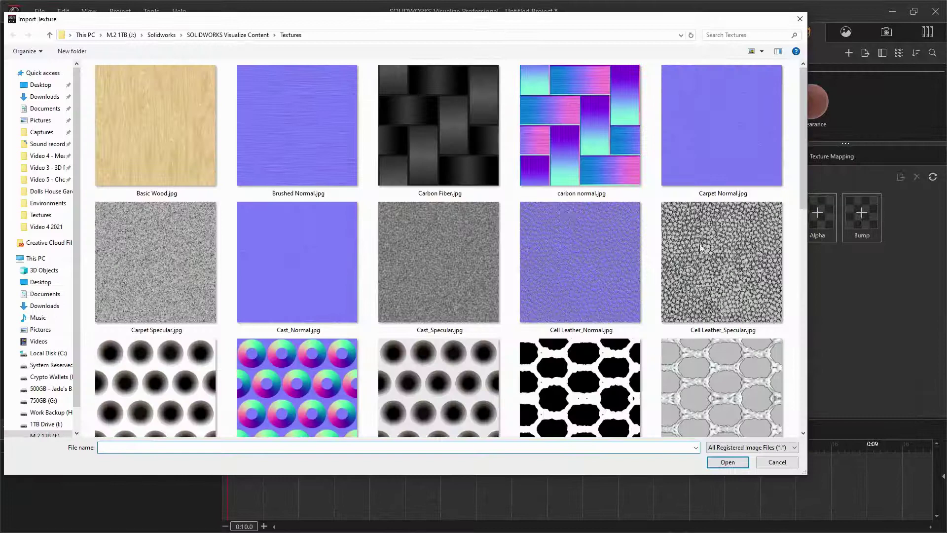
{"action": "scroll", "coordinate": [560, 271], "scroll_direction": "down", "scroll_amount": 10}
{"action": "left_click", "coordinate": [476, 135]}
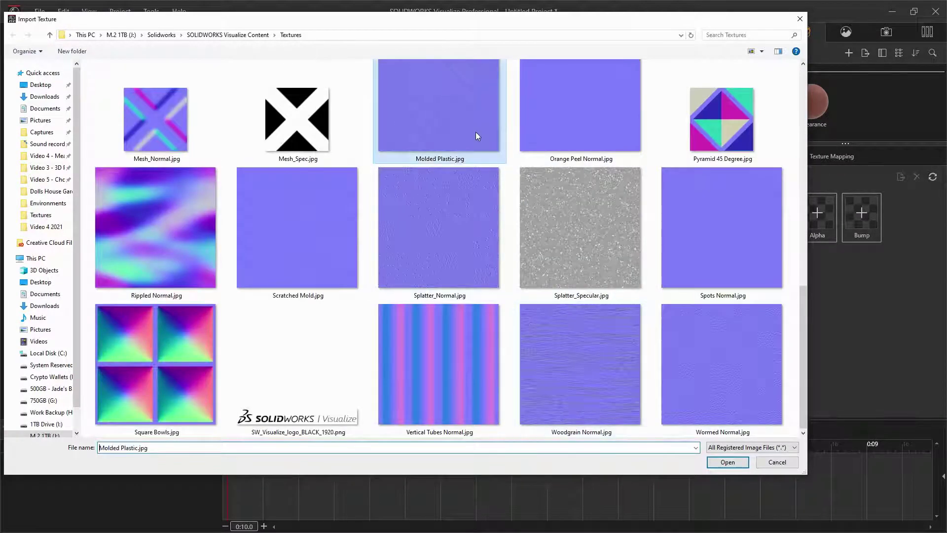
{"action": "left_click", "coordinate": [729, 462]}
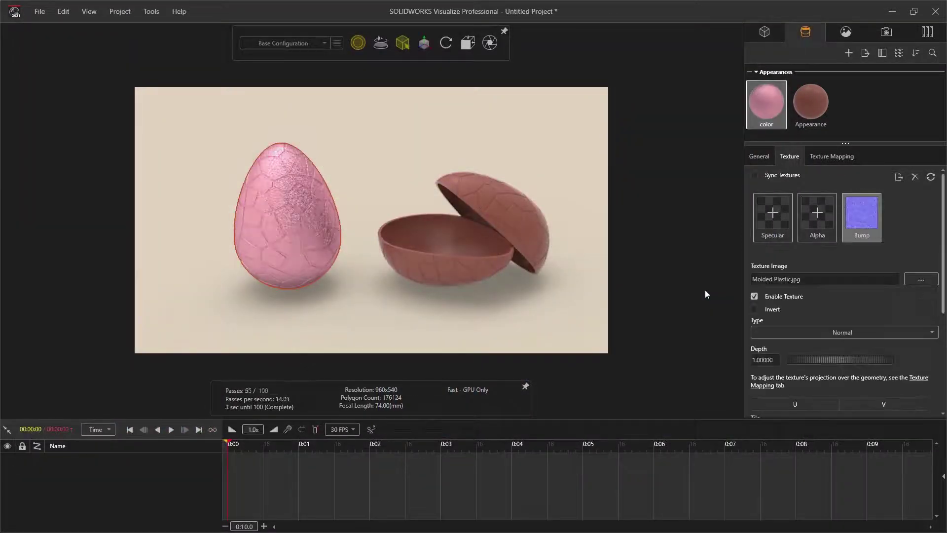
Step: Set the whole egg's bump texture depth to 1.5 and its tiling to 2.5
{"action": "left_click", "coordinate": [764, 360]}
{"action": "type", "text": "1."}
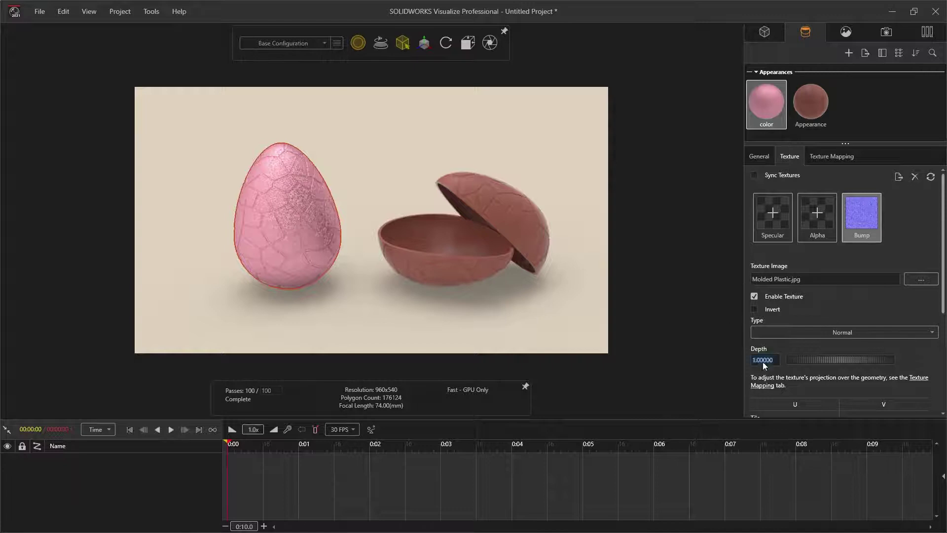
{"action": "type", "text": "5"}
{"action": "key", "text": "Return"}
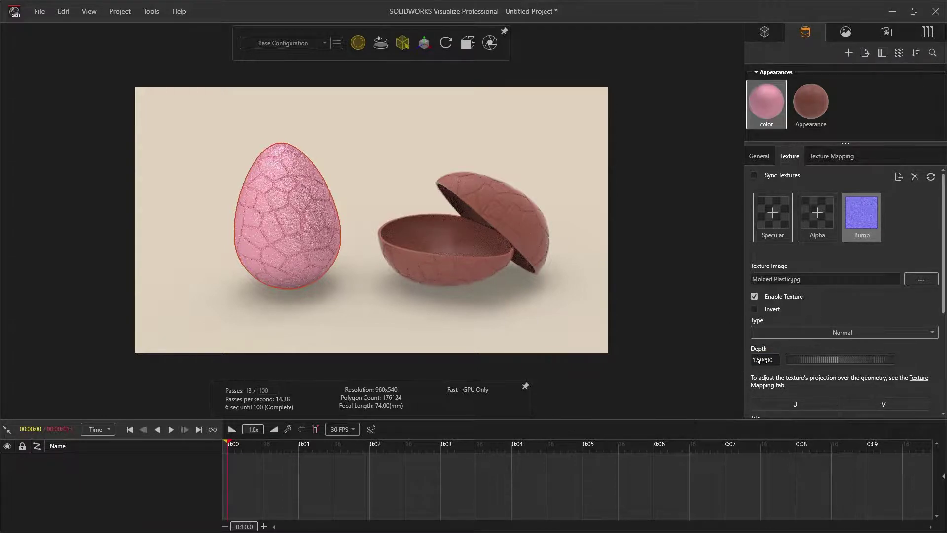
{"action": "scroll", "coordinate": [789, 382], "scroll_direction": "down", "scroll_amount": 2}
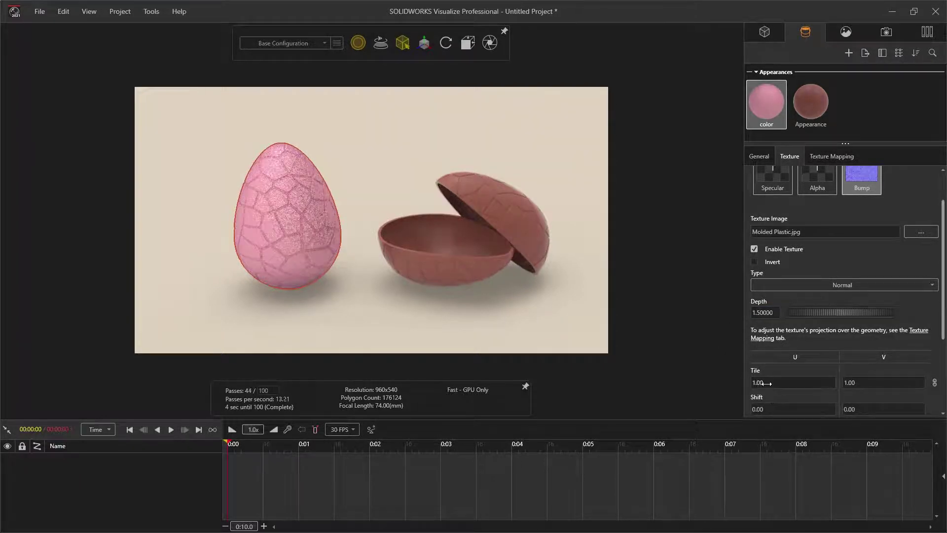
{"action": "left_click", "coordinate": [764, 382]}
{"action": "type", "text": "2.5"}
{"action": "key", "text": "Return"}
Step: Apply Splatter_Specular.jpg as the specular texture of the whole egg's "color" appearance
{"action": "scroll", "coordinate": [765, 232], "scroll_direction": "up", "scroll_amount": 2}
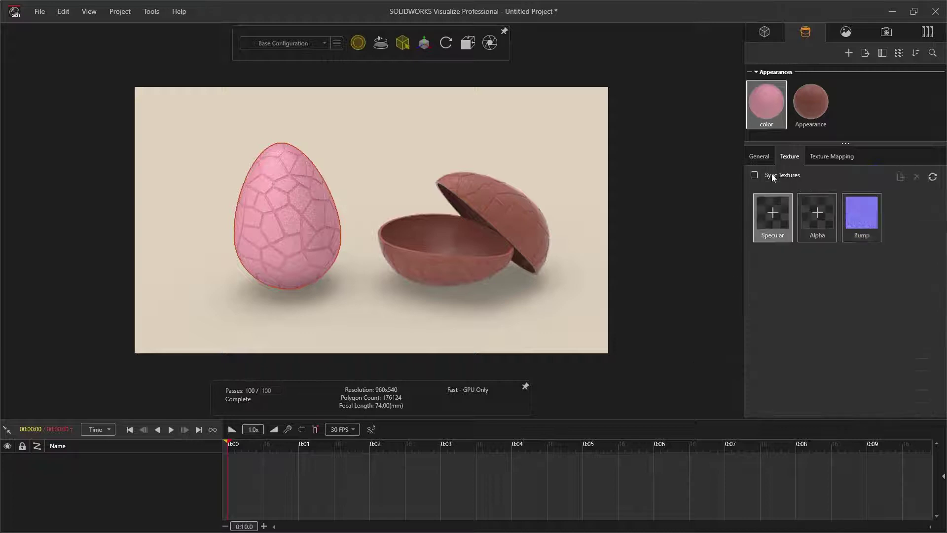
{"action": "left_click", "coordinate": [773, 212]}
{"action": "scroll", "coordinate": [774, 217], "scroll_direction": "down", "scroll_amount": 6}
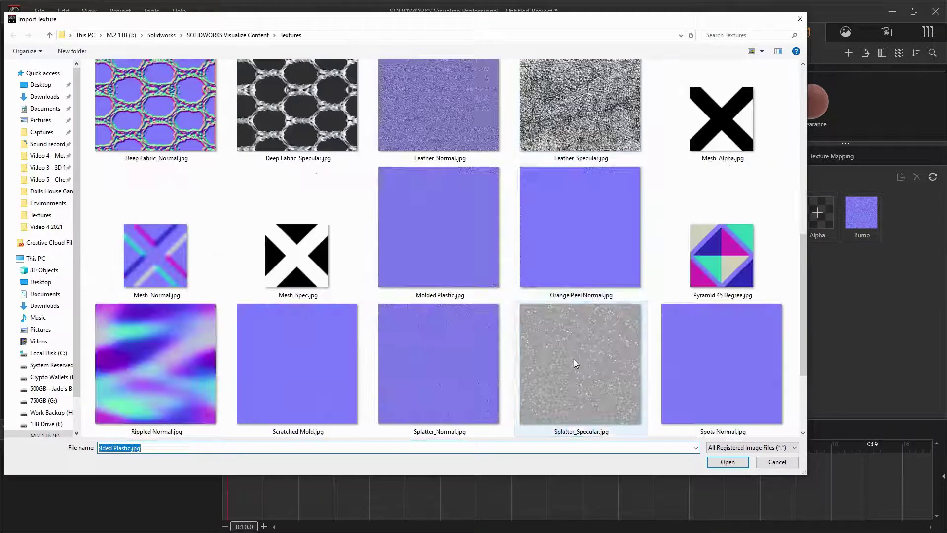
{"action": "left_click", "coordinate": [582, 365]}
{"action": "left_click", "coordinate": [728, 462]}
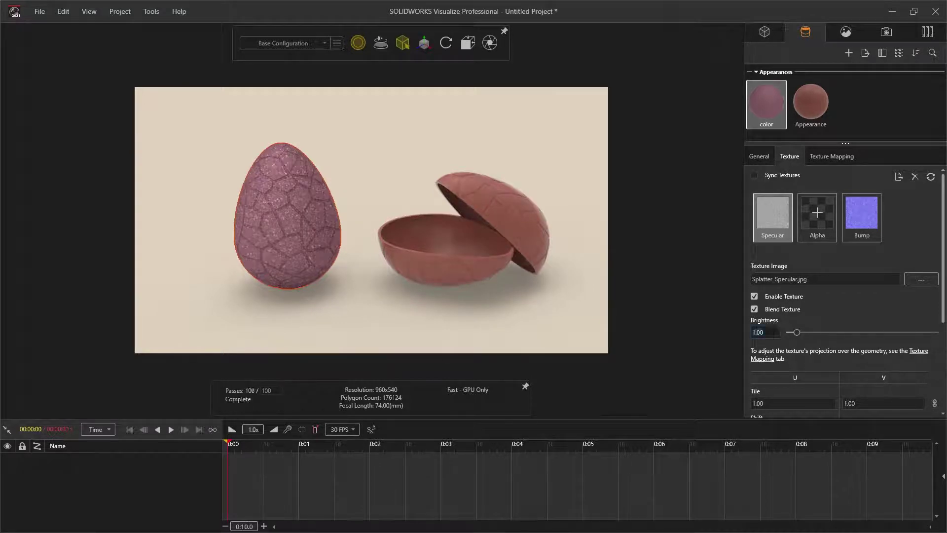
Step: Set the specular texture's brightness to 4 and its tiling to 10, and inspect the egg's surface up close
{"action": "key", "text": "Return"}
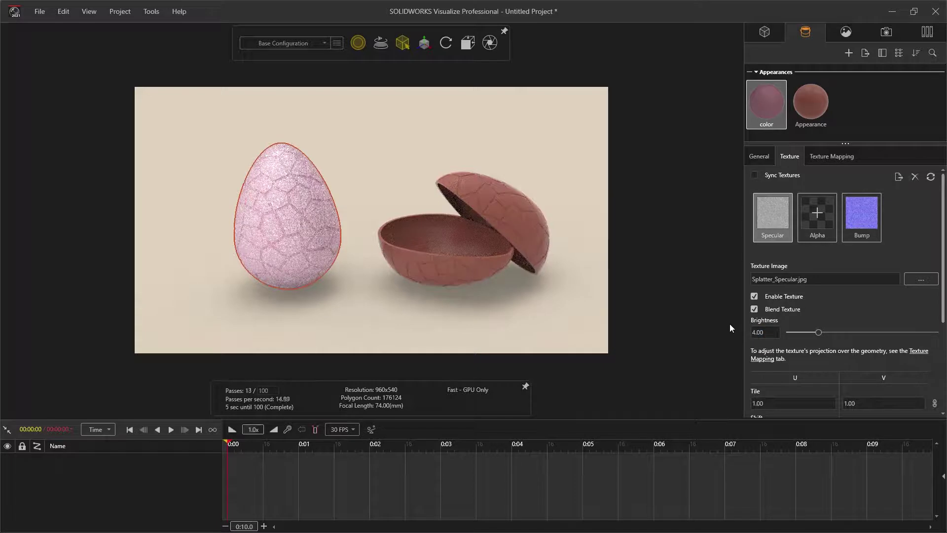
{"action": "double_click", "coordinate": [786, 403]}
{"action": "type", "text": "10"}
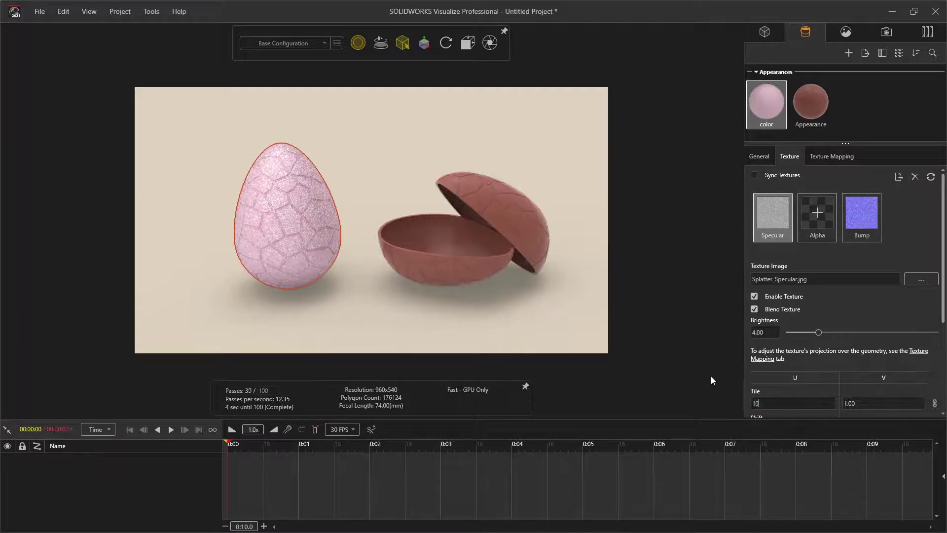
{"action": "key", "text": "Return"}
{"action": "scroll", "coordinate": [357, 274], "scroll_direction": "up", "scroll_amount": 5}
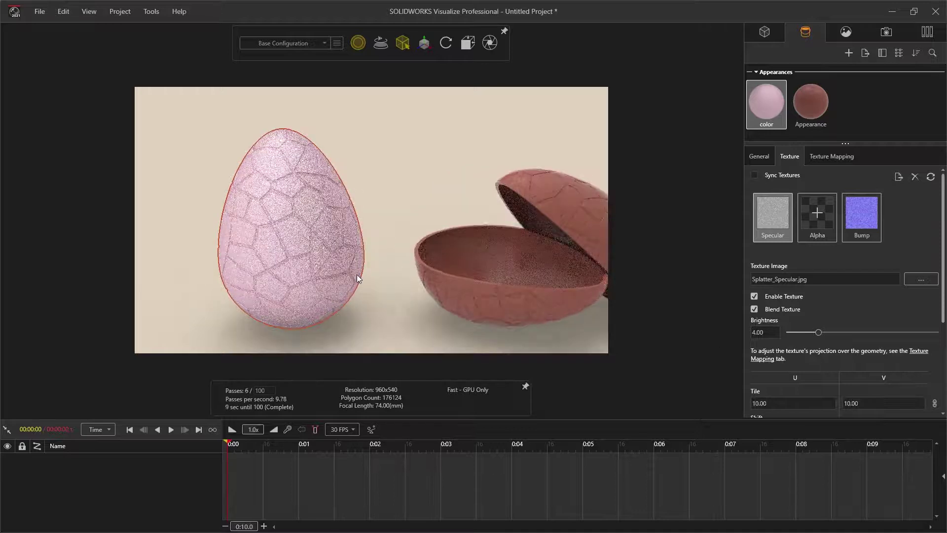
{"action": "scroll", "coordinate": [336, 256], "scroll_direction": "up", "scroll_amount": 2}
{"action": "scroll", "coordinate": [270, 265], "scroll_direction": "up", "scroll_amount": 5}
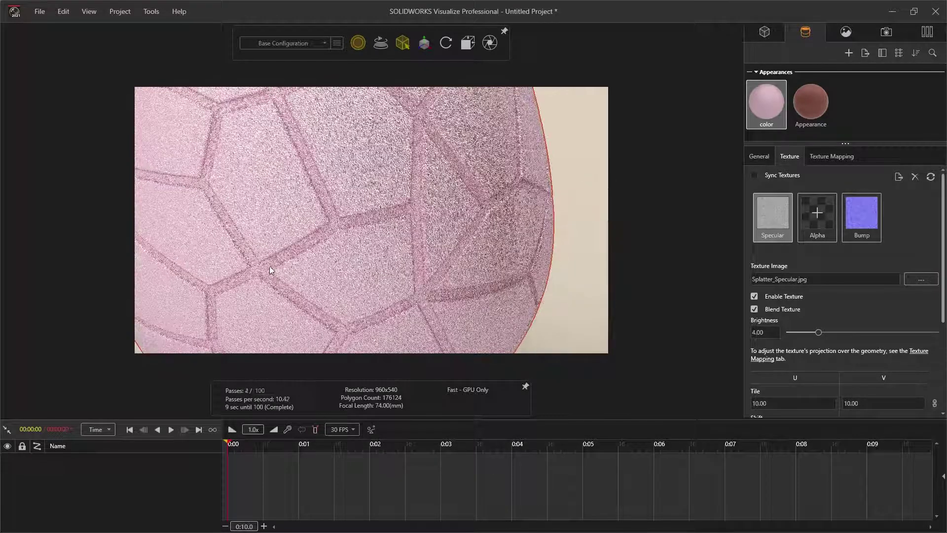
{"action": "scroll", "coordinate": [392, 315], "scroll_direction": "up", "scroll_amount": 2}
{"action": "scroll", "coordinate": [383, 272], "scroll_direction": "down", "scroll_amount": 8}
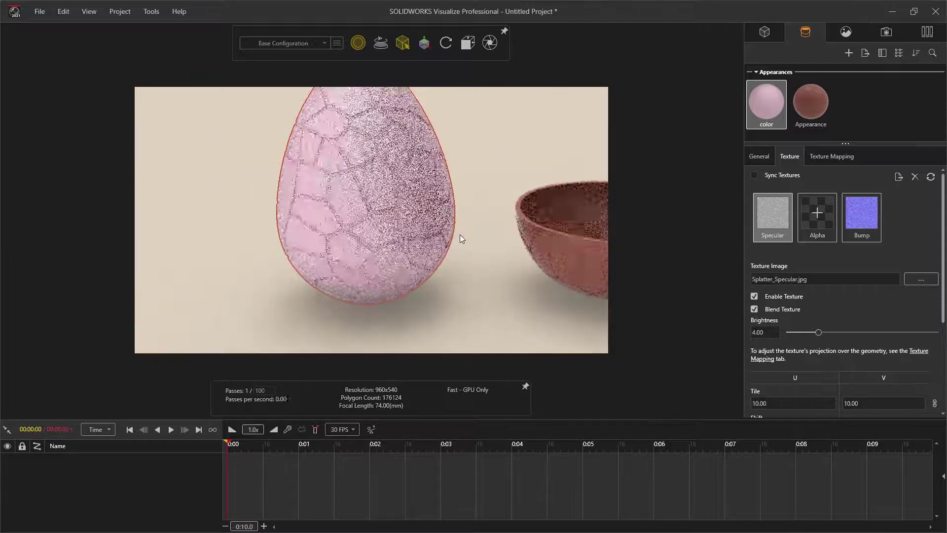
{"action": "scroll", "coordinate": [460, 235], "scroll_direction": "down", "scroll_amount": 4}
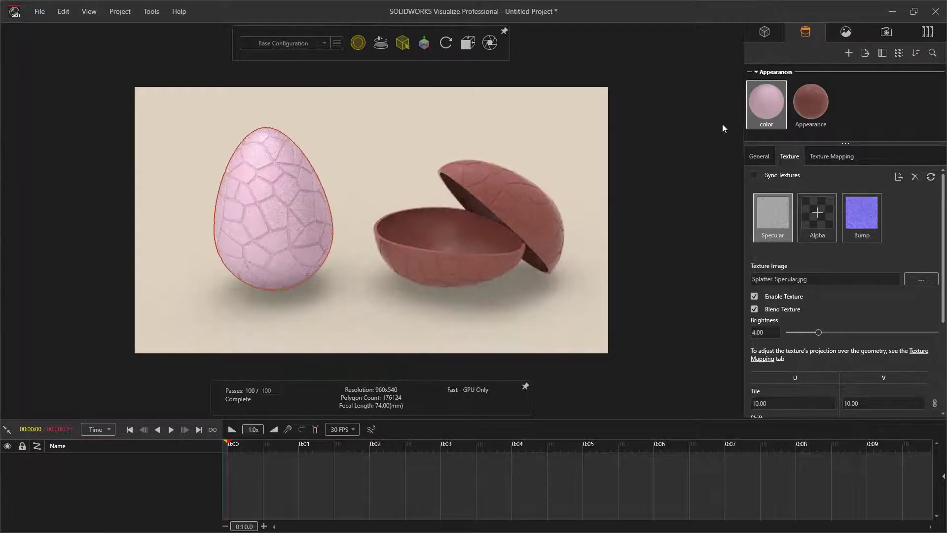
Step: Duplicate the Whole Chocolate Egg-1 group in the Chocolate Eggs Assembly
{"action": "left_click", "coordinate": [765, 32]}
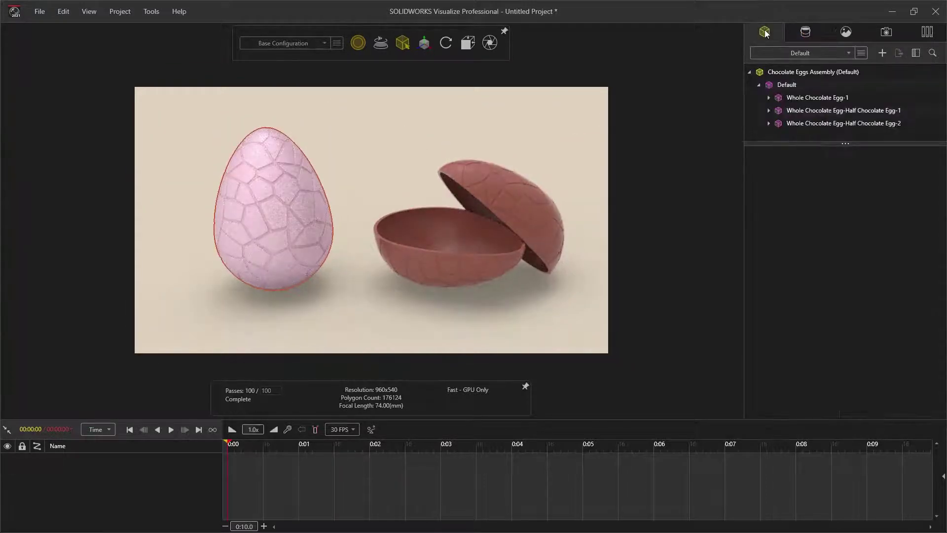
{"action": "left_click", "coordinate": [819, 97]}
{"action": "right_click", "coordinate": [819, 97]}
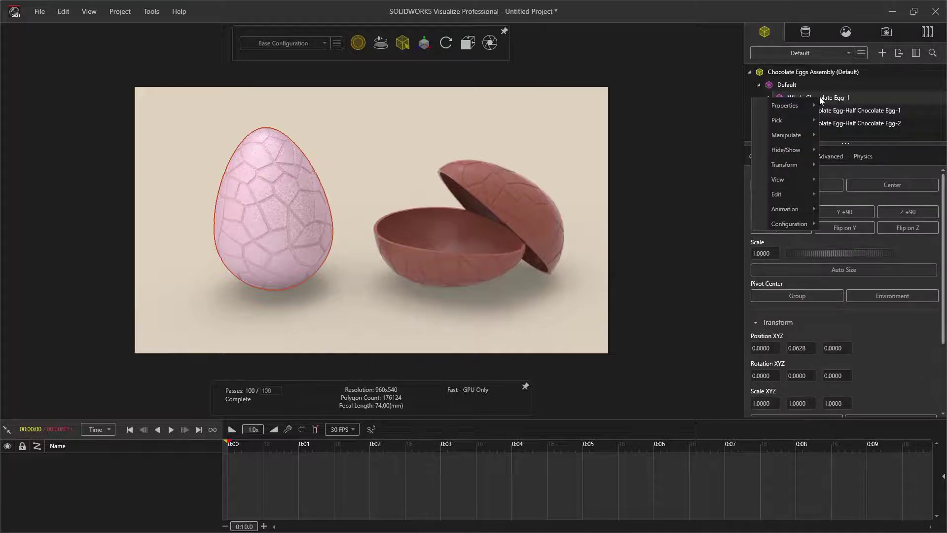
{"action": "mouse_move", "coordinate": [793, 194]}
{"action": "left_click", "coordinate": [730, 194]}
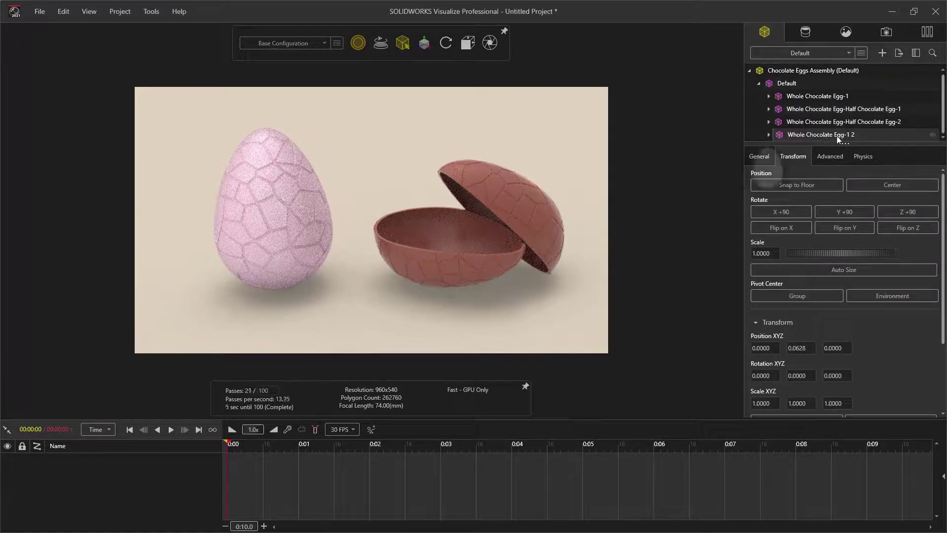
Step: Move the duplicated whole egg in front of the original, to X -0.0910 and Z 0.0085
{"action": "scroll", "coordinate": [758, 342], "scroll_direction": "down", "scroll_amount": 1}
{"action": "left_click_drag", "start_coordinate": [776, 324], "coordinate": [730, 329]}
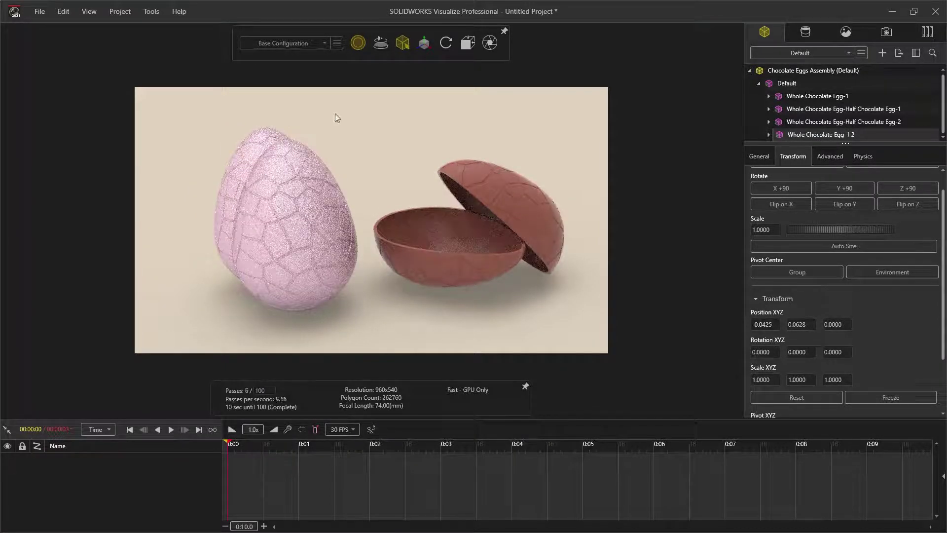
{"action": "left_click_drag", "start_coordinate": [387, 180], "coordinate": [394, 208]}
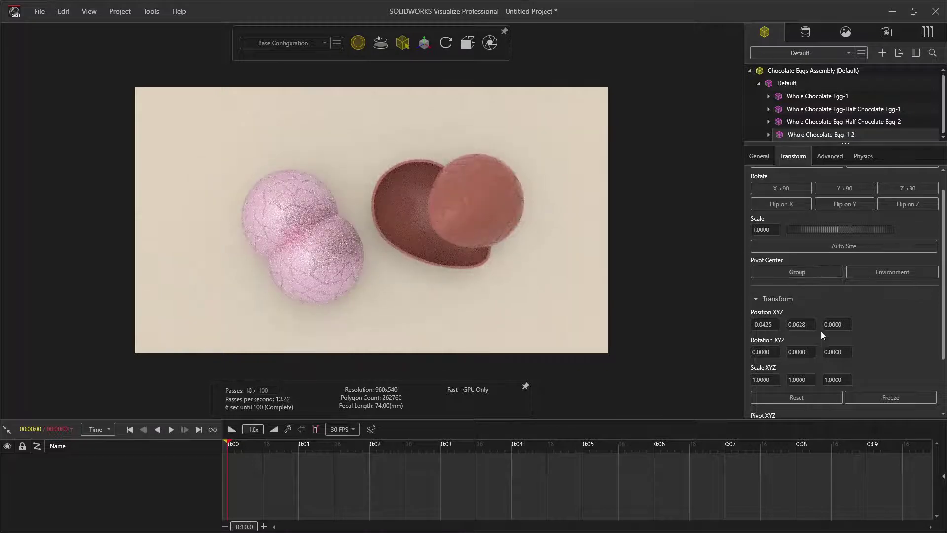
{"action": "left_click_drag", "start_coordinate": [764, 324], "coordinate": [724, 330]}
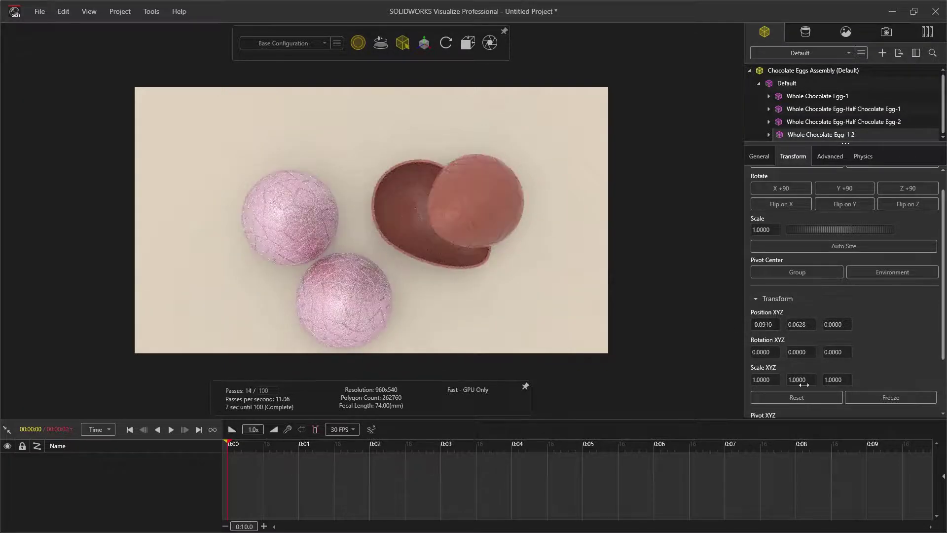
{"action": "left_click_drag", "start_coordinate": [834, 324], "coordinate": [840, 325]}
Step: Scale the duplicated whole egg to 0.8 and snap it to the floor
{"action": "scroll", "coordinate": [829, 327], "scroll_direction": "down", "scroll_amount": 4}
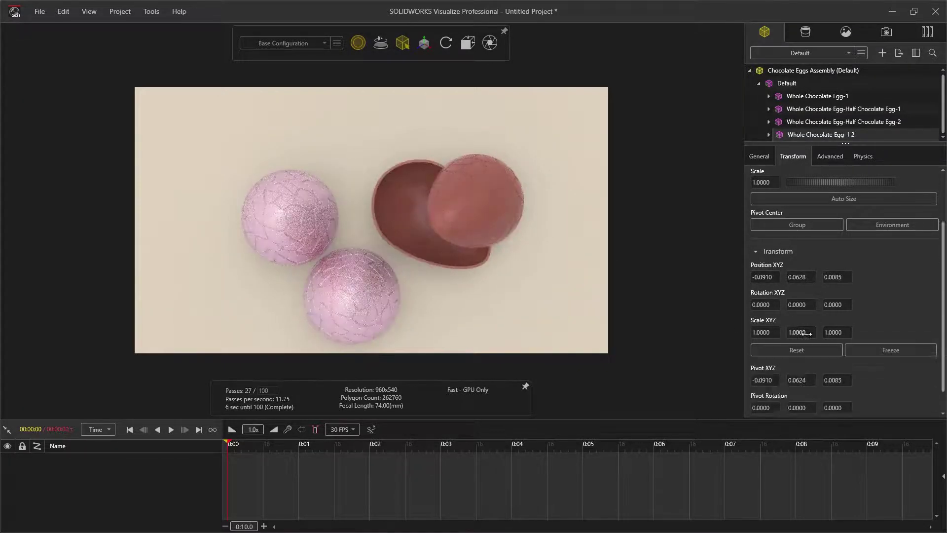
{"action": "scroll", "coordinate": [779, 400], "scroll_direction": "up", "scroll_amount": 5}
{"action": "left_click", "coordinate": [766, 253]}
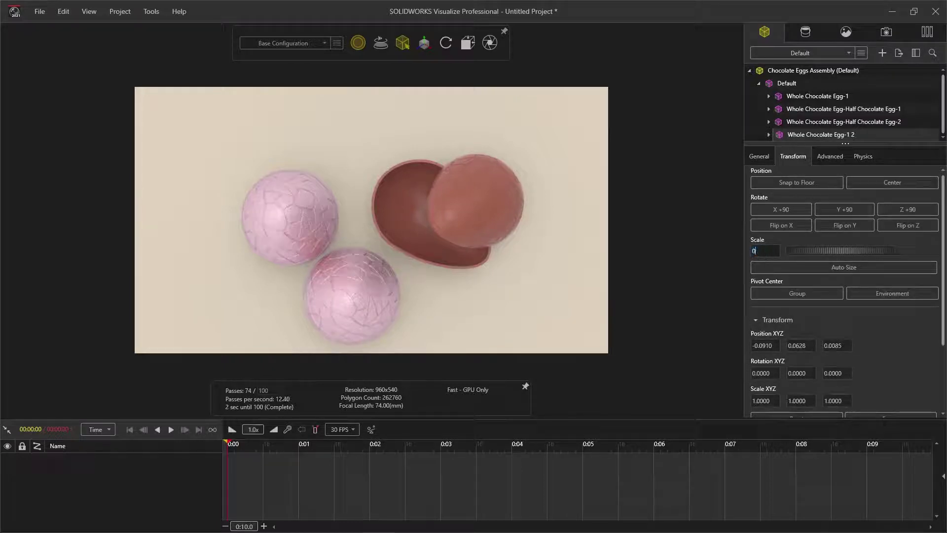
{"action": "type", "text": "0.8"}
{"action": "key", "text": "Return"}
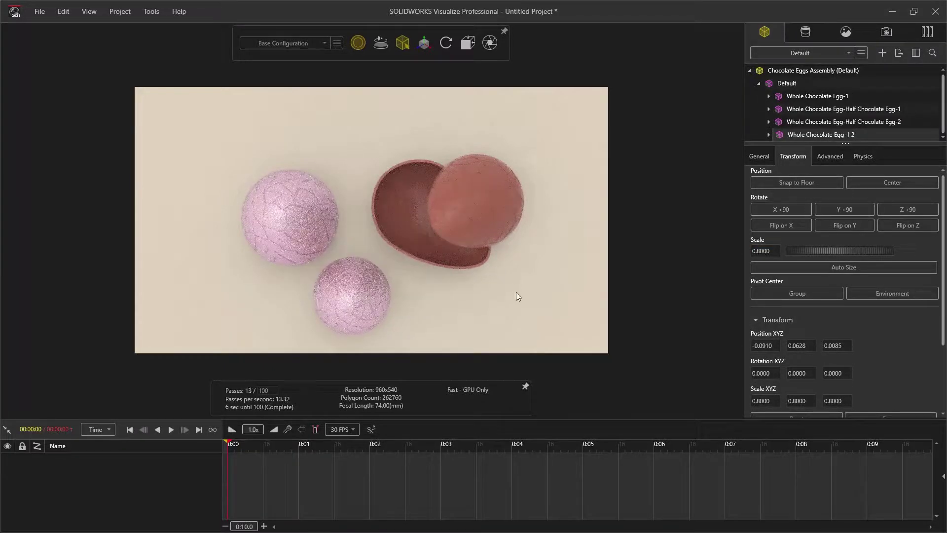
{"action": "left_click_drag", "start_coordinate": [516, 296], "coordinate": [485, 259]}
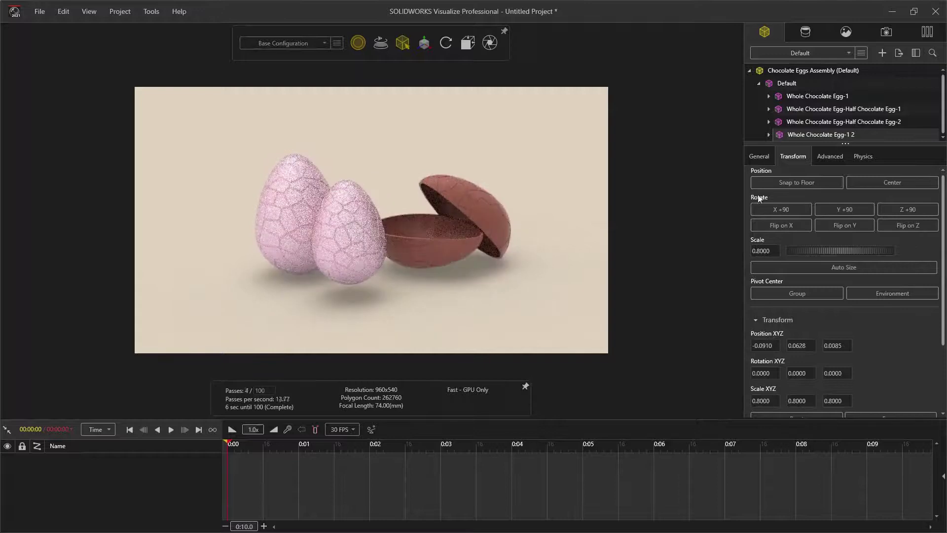
{"action": "left_click", "coordinate": [794, 182]}
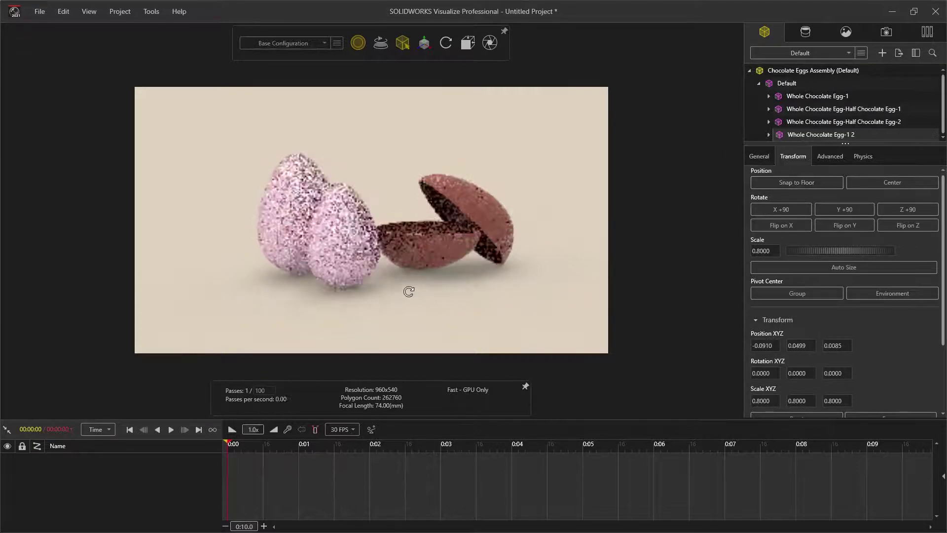
{"action": "left_click_drag", "start_coordinate": [413, 298], "coordinate": [433, 246]}
{"action": "scroll", "coordinate": [434, 246], "scroll_direction": "up", "scroll_amount": 2}
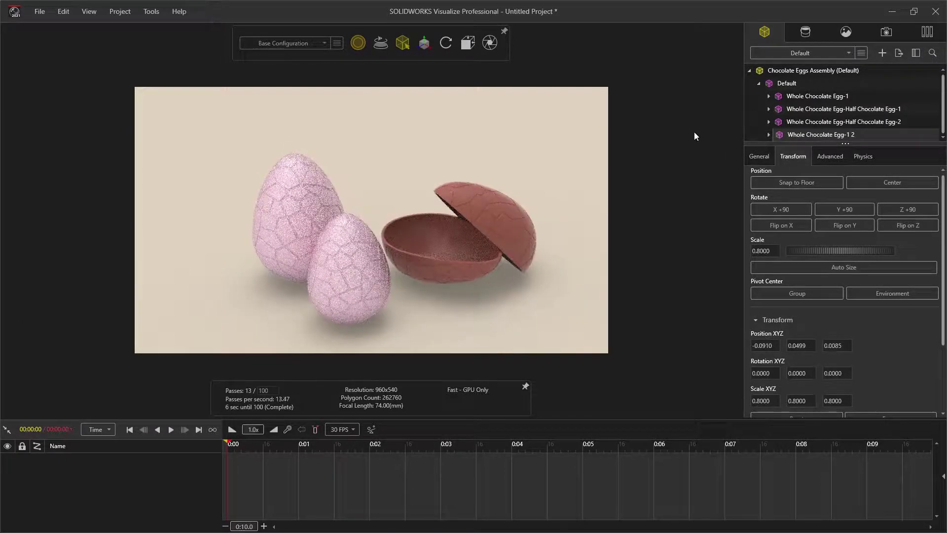
Step: Shift both half chocolate eggs together by 0.0135 along Z, away from the whole eggs
{"action": "left_click", "coordinate": [834, 111]}
{"action": "left_click", "coordinate": [842, 119], "text": "ctrl"}
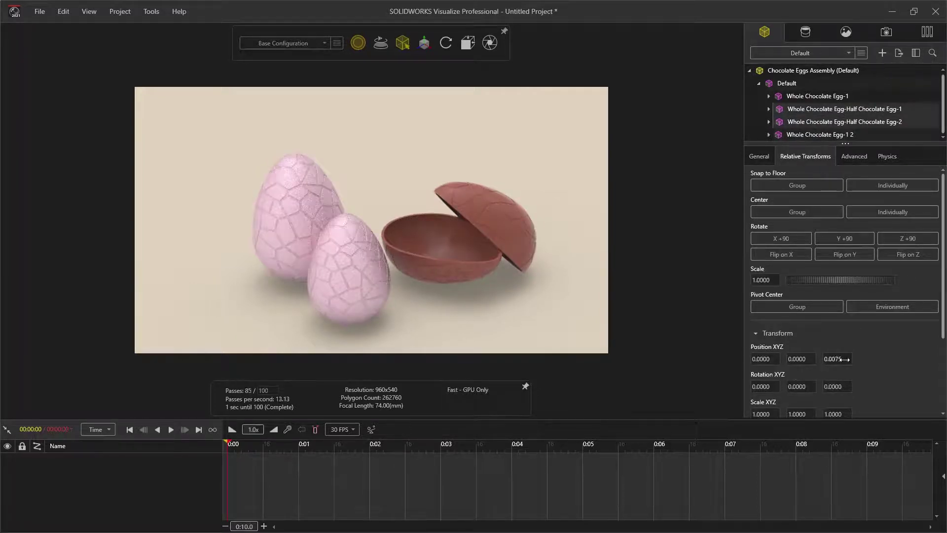
{"action": "left_click_drag", "start_coordinate": [844, 359], "coordinate": [850, 359]}
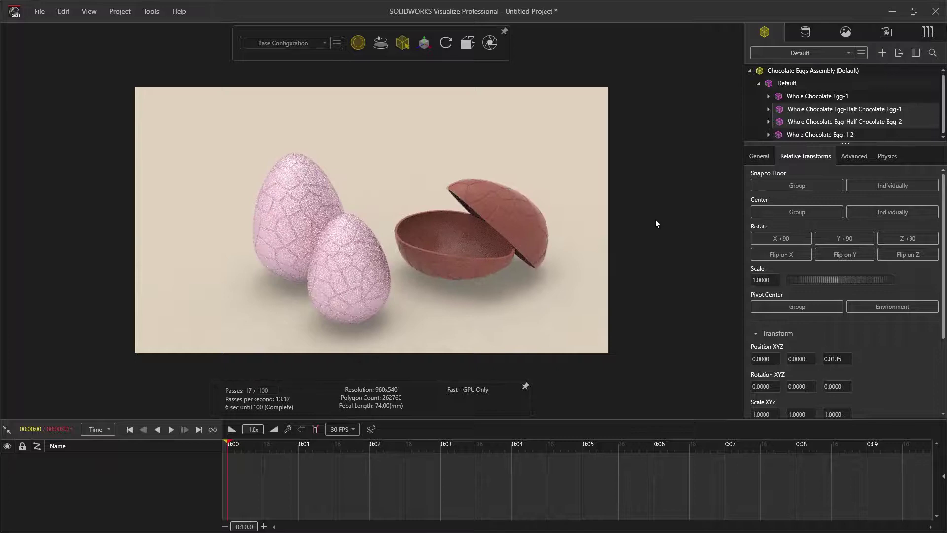
Step: Rotate the smaller duplicated egg to 6, 3 and 3 degrees about X, Y and Z
{"action": "left_click", "coordinate": [803, 133]}
{"action": "scroll", "coordinate": [809, 296], "scroll_direction": "down", "scroll_amount": 2}
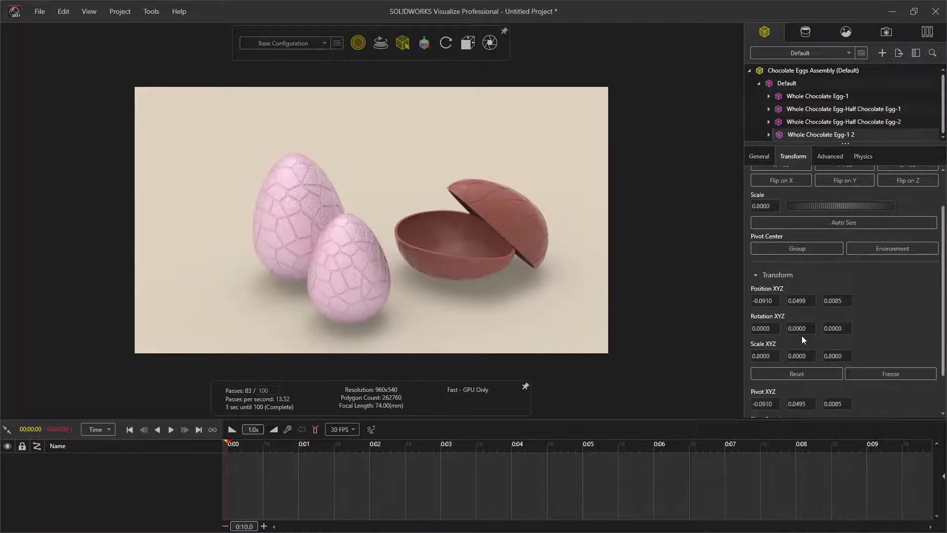
{"action": "scroll", "coordinate": [801, 335], "scroll_direction": "down", "scroll_amount": 2}
{"action": "left_click_drag", "start_coordinate": [849, 280], "coordinate": [856, 279]}
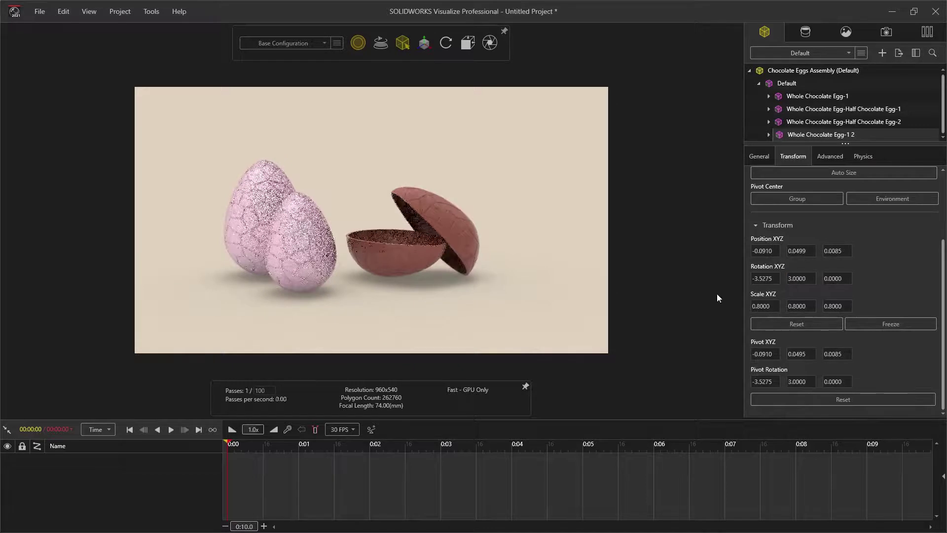
{"action": "left_click", "coordinate": [835, 278]}
{"action": "type", "text": "3"}
{"action": "key", "text": "Return"}
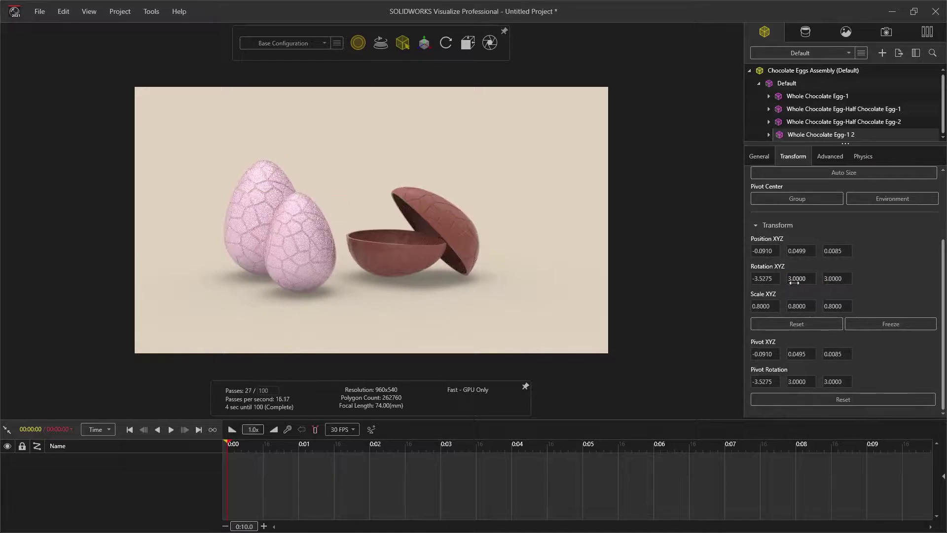
{"action": "left_click", "coordinate": [766, 279]}
{"action": "type", "text": "6"}
{"action": "key", "text": "Return"}
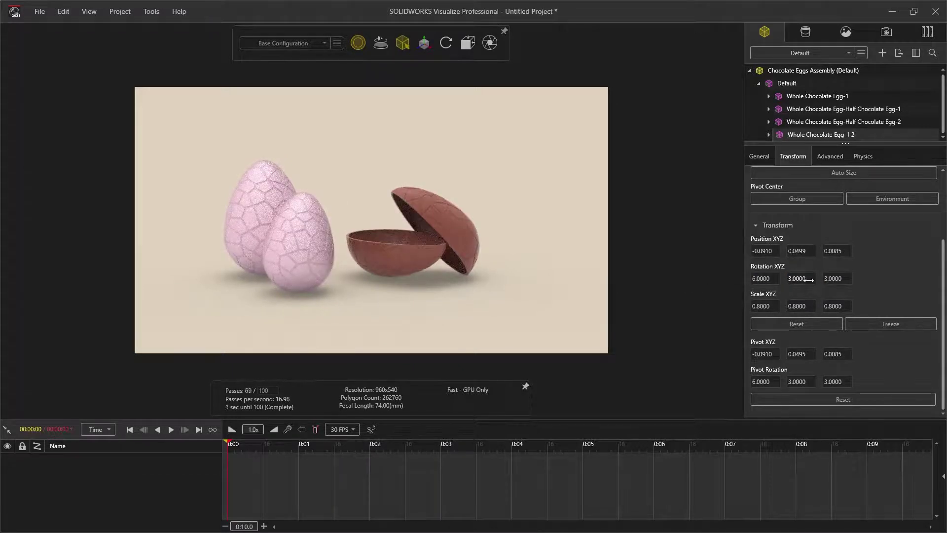
Step: Move the smaller duplicated egg to a Z position of 0.0160
{"action": "left_click_drag", "start_coordinate": [833, 251], "coordinate": [840, 251]}
{"action": "middle_click_drag", "start_coordinate": [555, 298], "coordinate": [489, 242]}
{"action": "scroll", "coordinate": [323, 222], "scroll_direction": "up", "scroll_amount": 3}
Step: Duplicate the pink egg appearance
{"action": "right_click", "coordinate": [810, 132]}
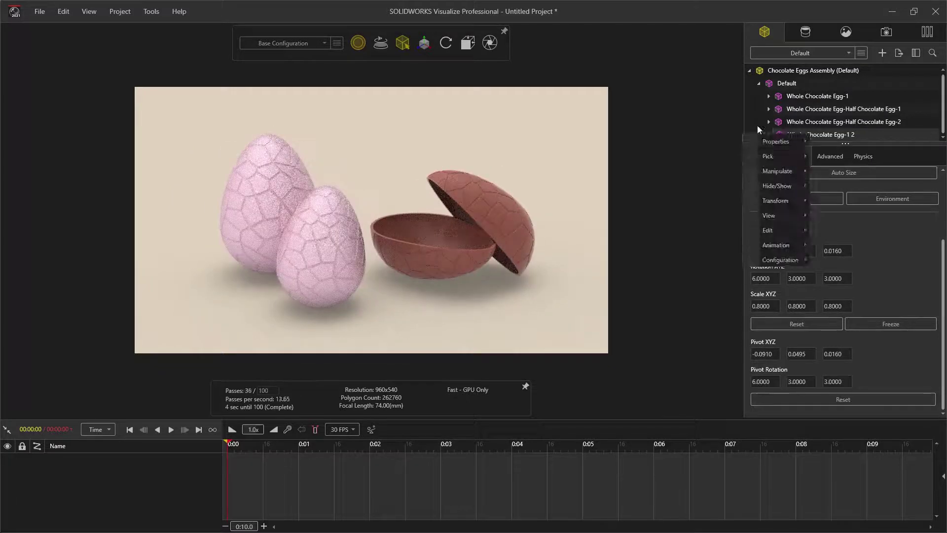
{"action": "left_click", "coordinate": [840, 33]}
{"action": "left_click", "coordinate": [790, 33]}
{"action": "right_click", "coordinate": [763, 102]}
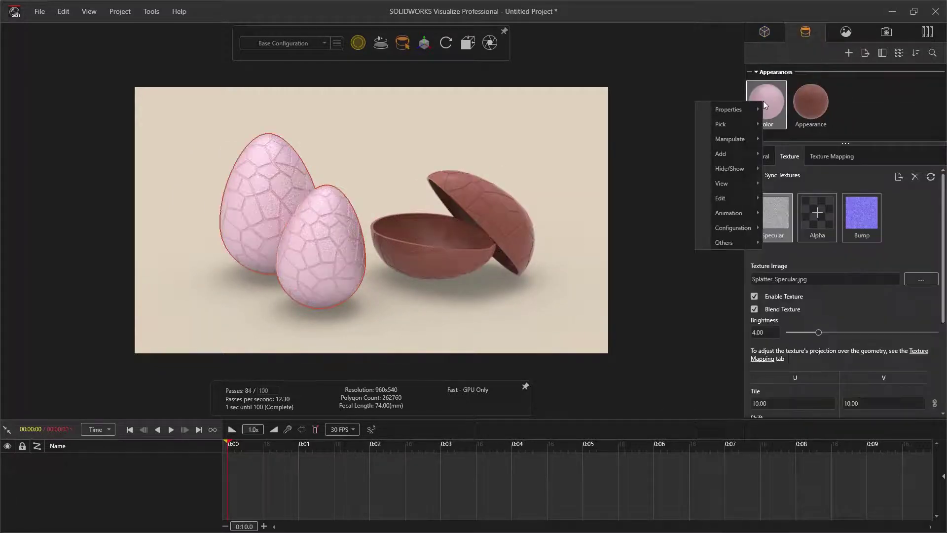
{"action": "mouse_move", "coordinate": [733, 197]}
{"action": "left_click", "coordinate": [647, 202]}
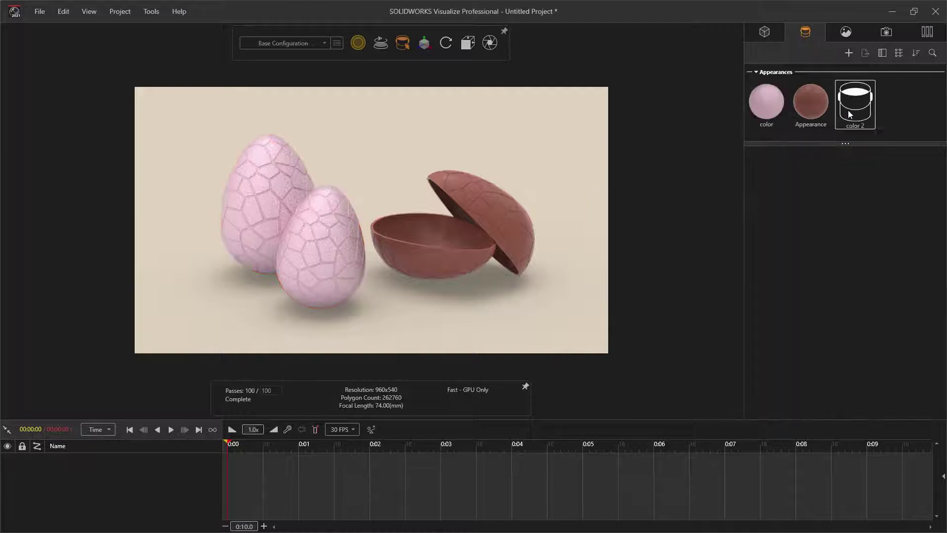
Step: Recolour the duplicated pink appearance to turquoise with hue 185, saturation 40 and value 85
{"action": "left_click", "coordinate": [855, 104]}
{"action": "left_click", "coordinate": [759, 156]}
{"action": "left_click", "coordinate": [788, 242]}
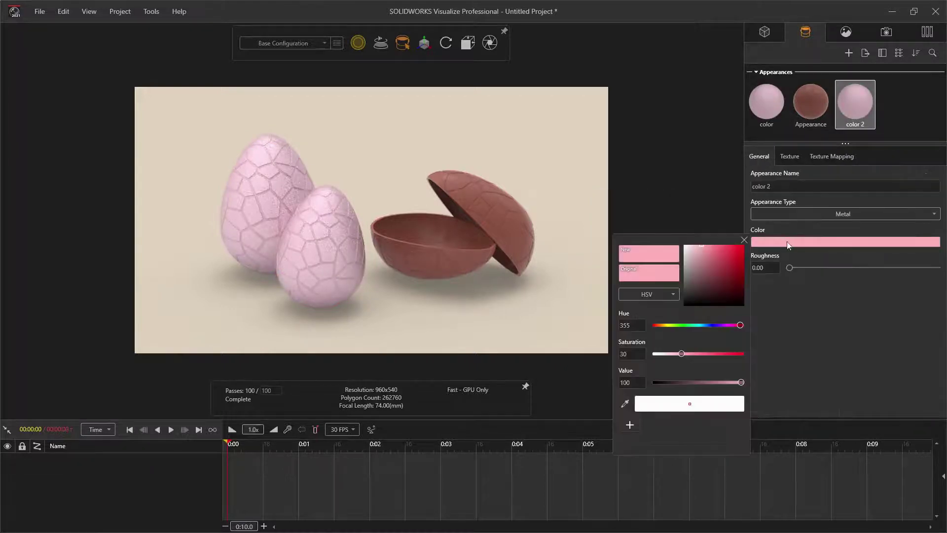
{"action": "left_click", "coordinate": [636, 327]}
{"action": "type", "text": "185"}
{"action": "key", "text": "Return"}
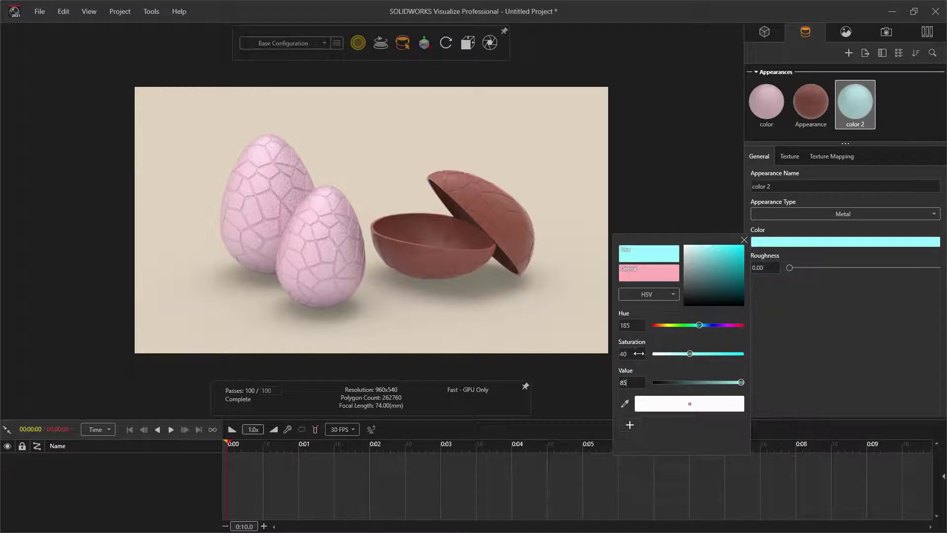
{"action": "left_click", "coordinate": [667, 198]}
Step: Copy the turquoise appearance and assign it to the smaller duplicated whole egg in front
{"action": "right_click", "coordinate": [853, 96]}
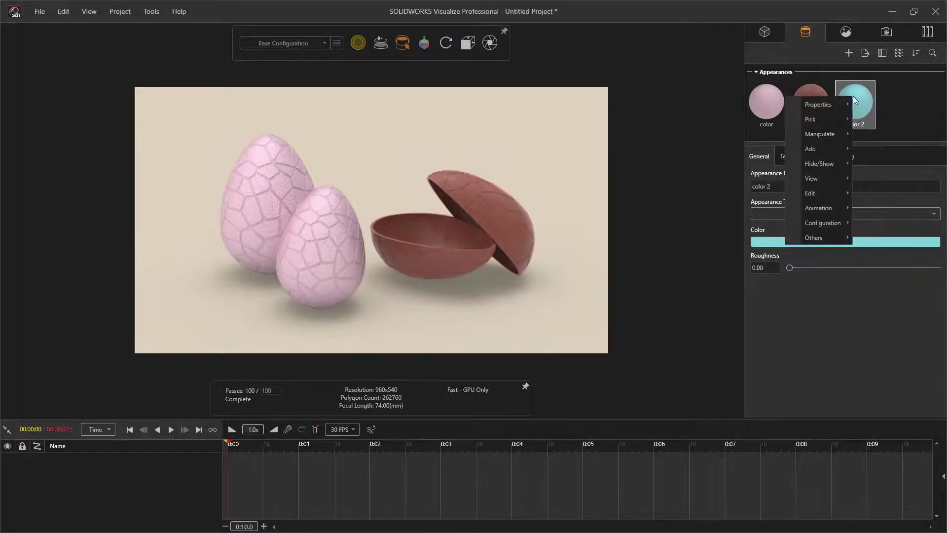
{"action": "mouse_move", "coordinate": [829, 195]}
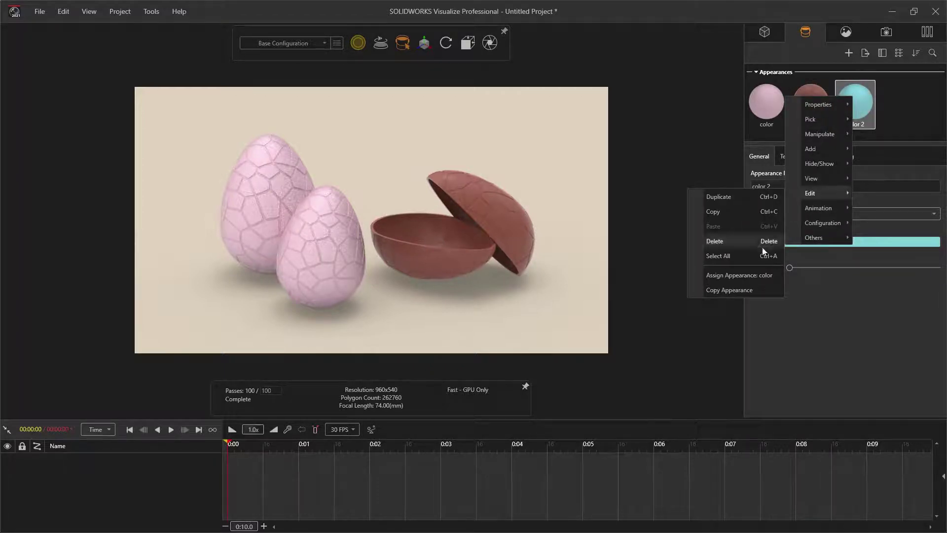
{"action": "left_click", "coordinate": [736, 289]}
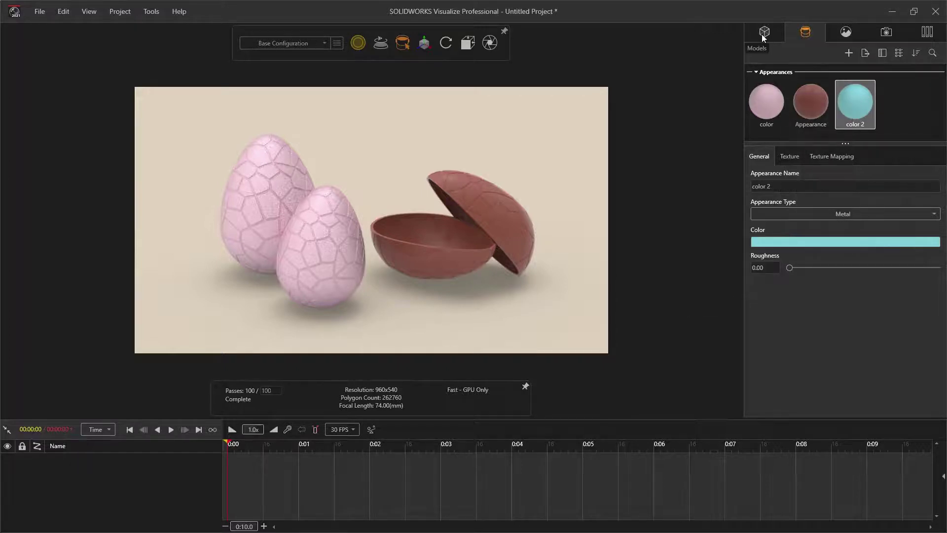
{"action": "left_click", "coordinate": [764, 32]}
{"action": "right_click", "coordinate": [822, 136]}
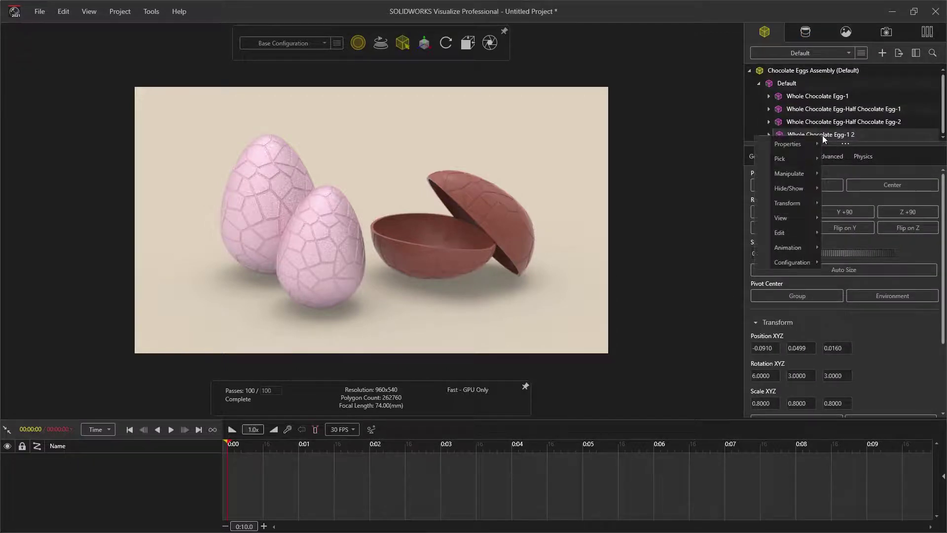
{"action": "mouse_move", "coordinate": [800, 232]}
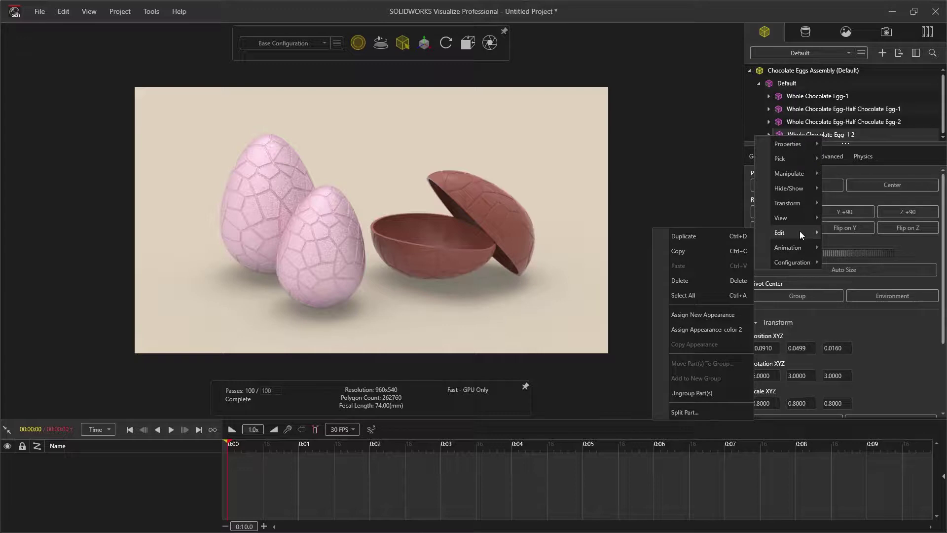
{"action": "left_click", "coordinate": [694, 330]}
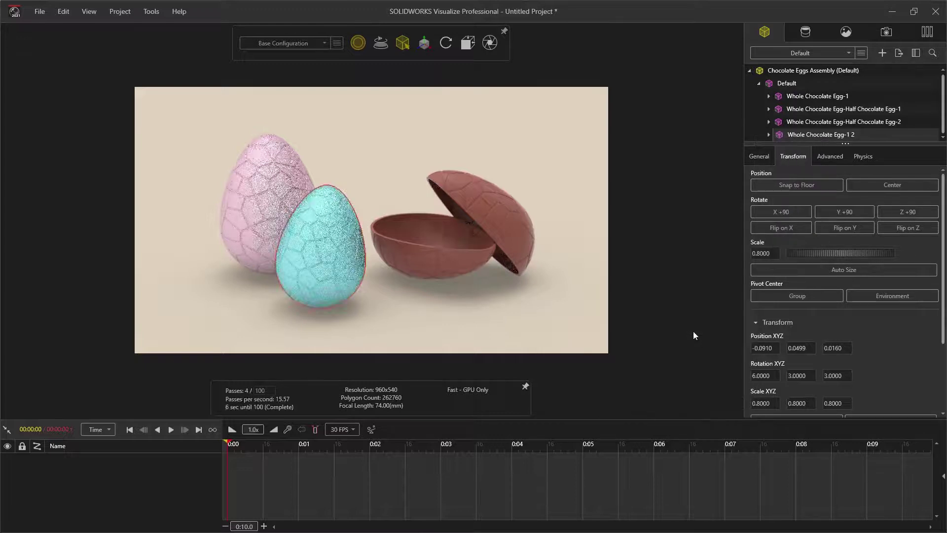
{"action": "left_click", "coordinate": [543, 333]}
Step: Place another duplicate of the pink whole egg at X -0.0650 and Z -0.0635, scaled to 0.75 and rotated -6 and -3 degrees about X and Y
{"action": "left_click", "coordinate": [688, 197]}
{"action": "left_click_drag", "start_coordinate": [775, 349], "coordinate": [772, 349]}
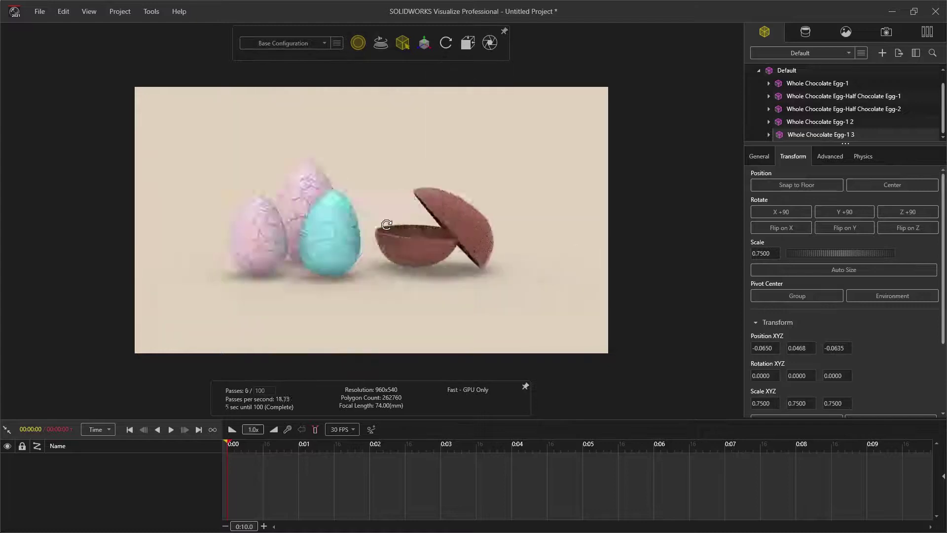
{"action": "scroll", "coordinate": [811, 388], "scroll_direction": "down", "scroll_amount": 3}
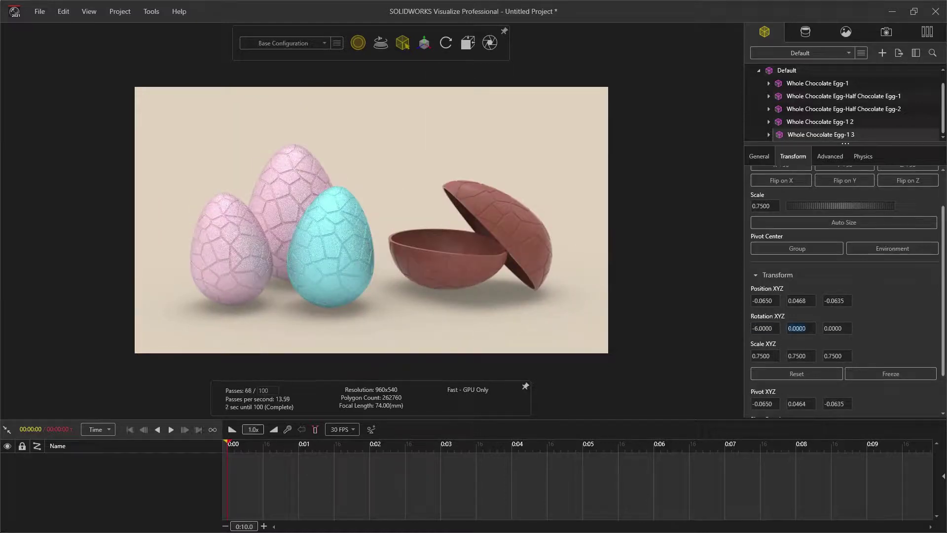
Step: Duplicate the turquoise egg appearance
{"action": "left_click", "coordinate": [846, 33]}
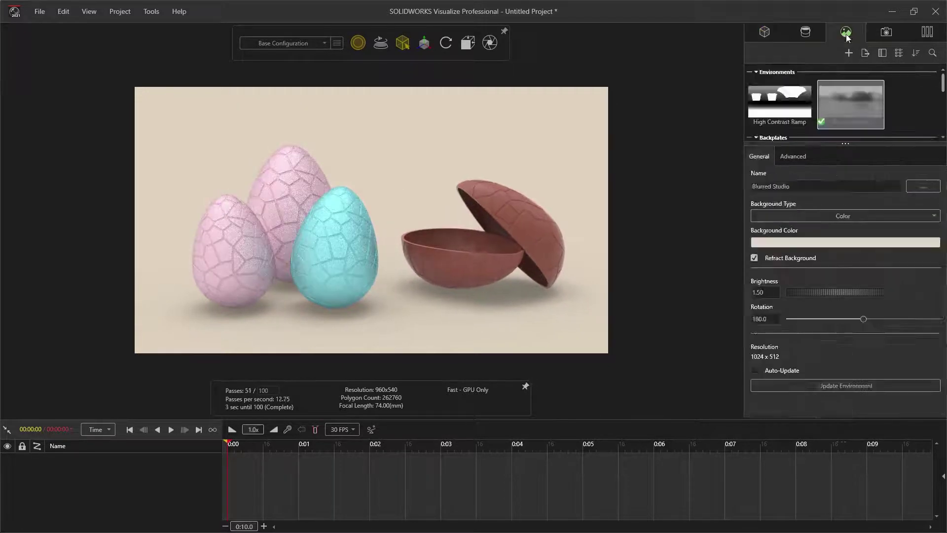
{"action": "left_click", "coordinate": [805, 31]}
{"action": "right_click", "coordinate": [852, 100]}
{"action": "mouse_move", "coordinate": [818, 215]}
{"action": "left_click", "coordinate": [747, 202]}
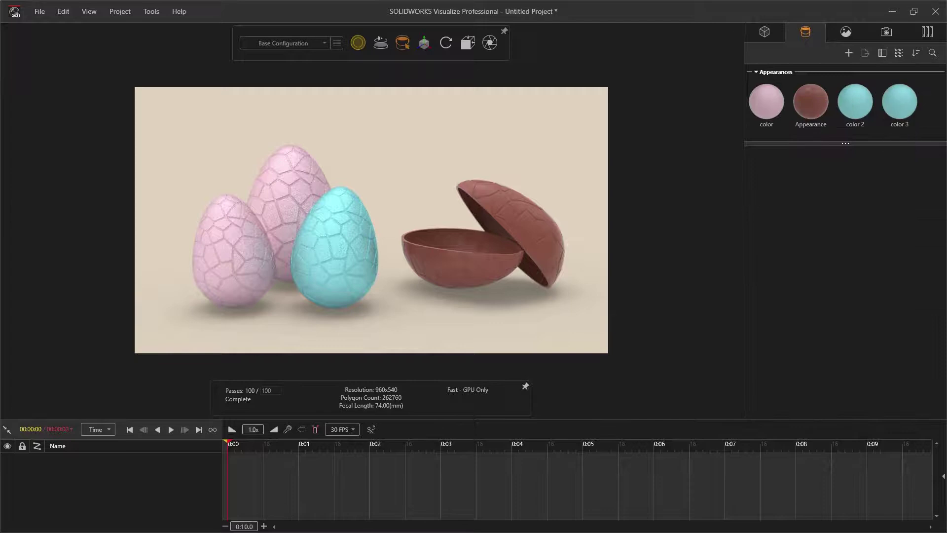
Step: Recolour the duplicated turquoise appearance to yellow with hue 40, saturation 50 and value 100
{"action": "left_click", "coordinate": [816, 241]}
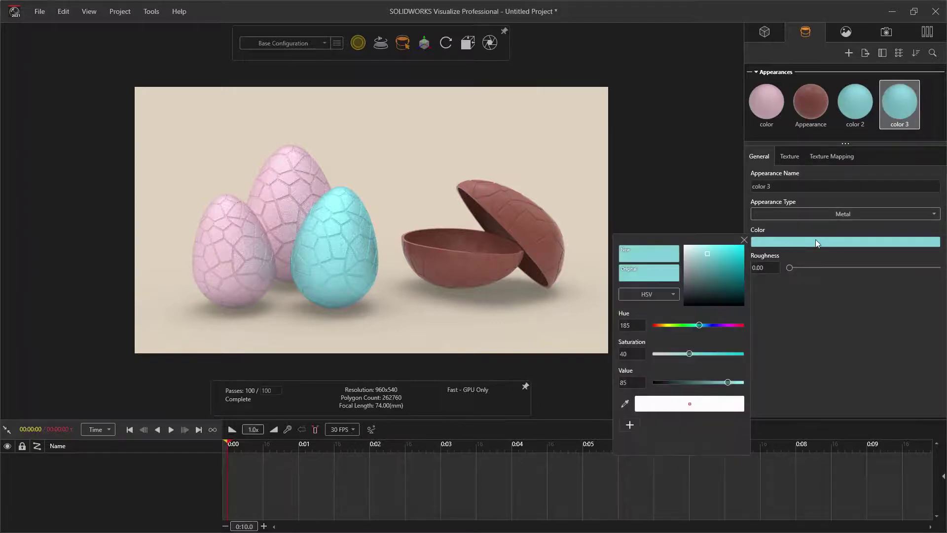
{"action": "double_click", "coordinate": [633, 326]}
{"action": "type", "text": "40"}
{"action": "key", "text": "Tab"}
{"action": "type", "text": "5"}
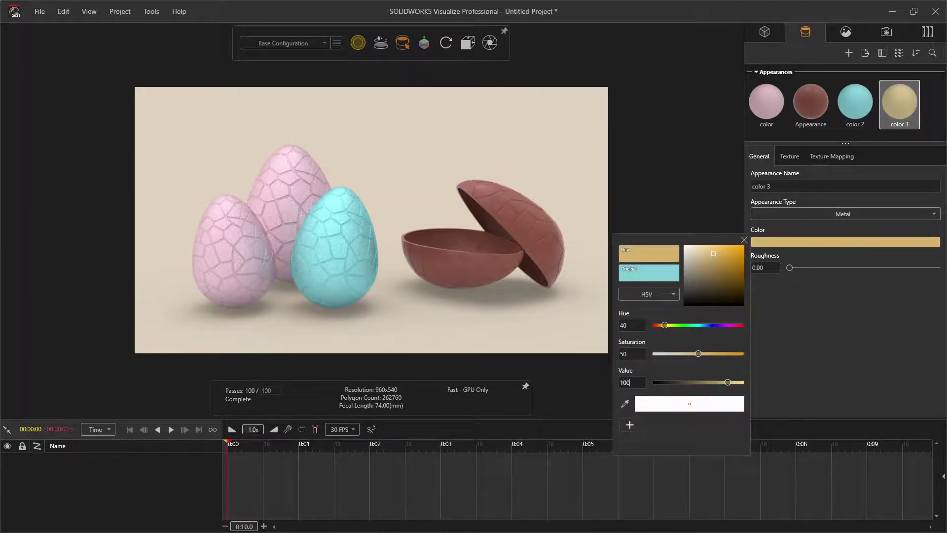
{"action": "left_click", "coordinate": [693, 131]}
Step: Copy the yellow appearance and assign it to the smallest whole egg
{"action": "right_click", "coordinate": [892, 111]}
{"action": "mouse_move", "coordinate": [856, 207]}
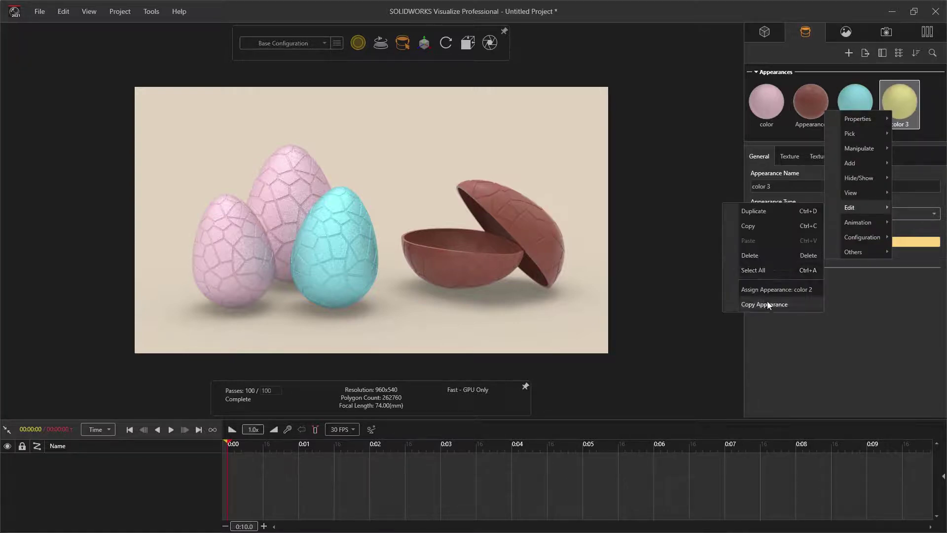
{"action": "left_click", "coordinate": [770, 304]}
{"action": "left_click", "coordinate": [765, 31]}
{"action": "right_click", "coordinate": [828, 135]}
{"action": "mouse_move", "coordinate": [784, 229]}
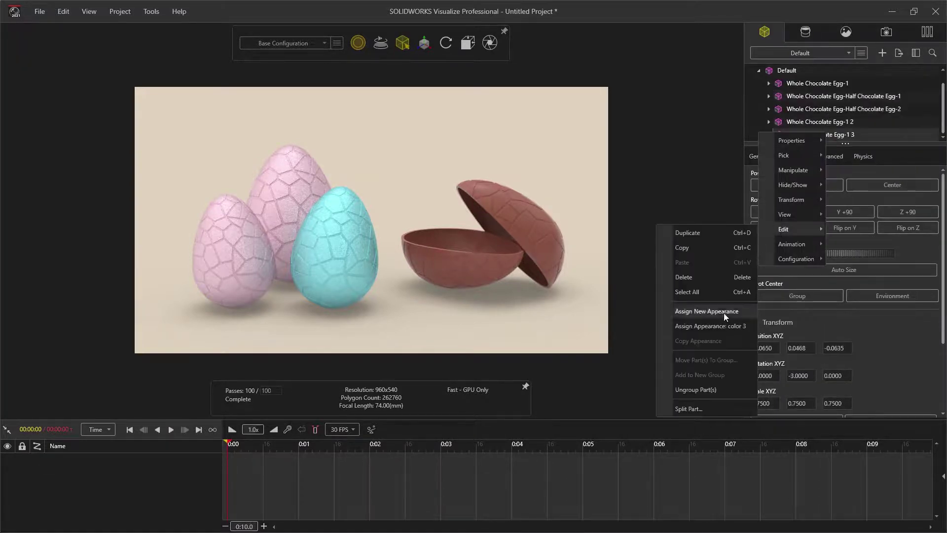
{"action": "left_click", "coordinate": [723, 313]}
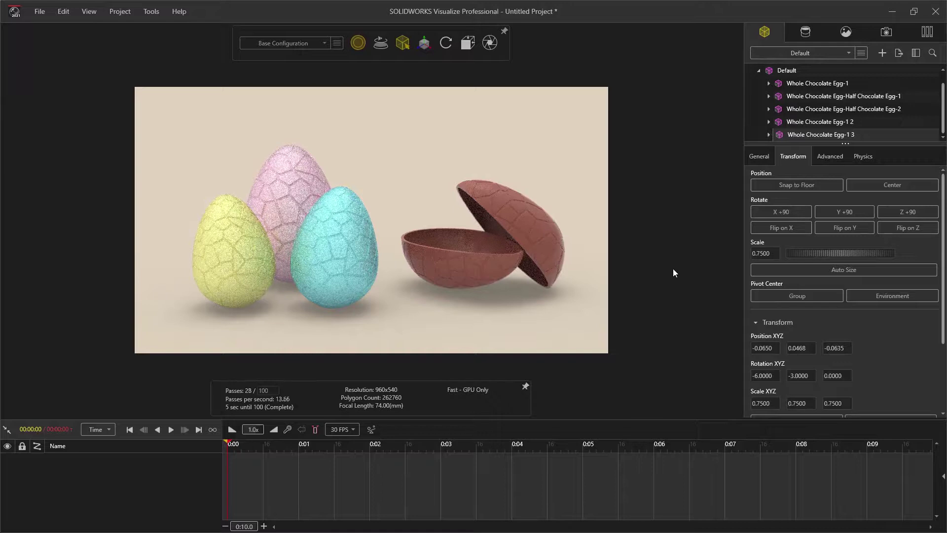
Step: Reframe the camera closer and slightly from above so the three whole eggs and the open halves fill the image
{"action": "middle_click_drag", "start_coordinate": [511, 300], "coordinate": [514, 302]}
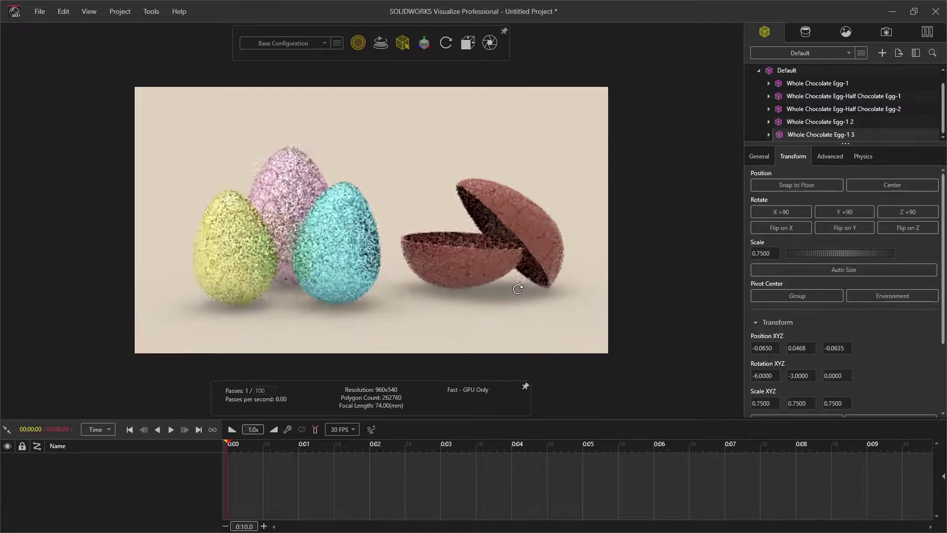
{"action": "scroll", "coordinate": [407, 246], "scroll_direction": "up", "scroll_amount": 2}
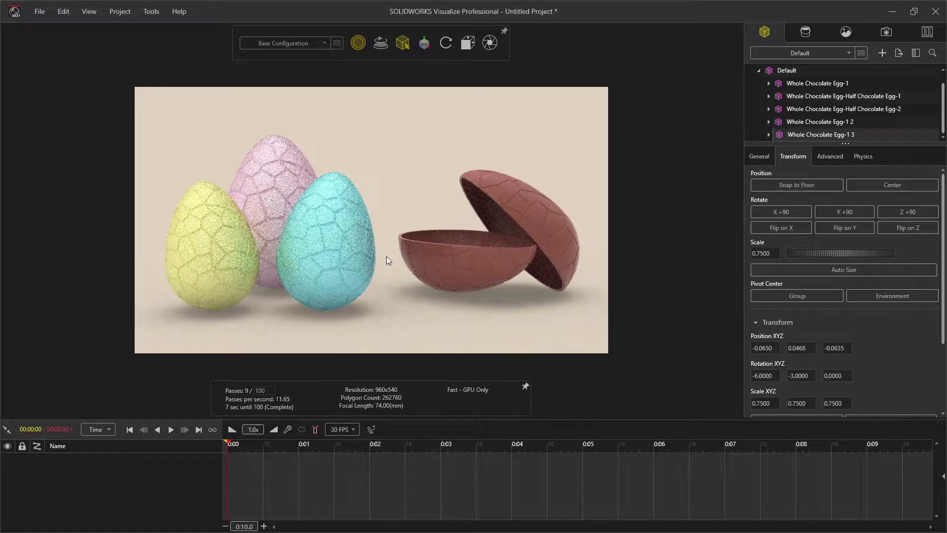
{"action": "left_click_drag", "start_coordinate": [674, 295], "coordinate": [501, 321]}
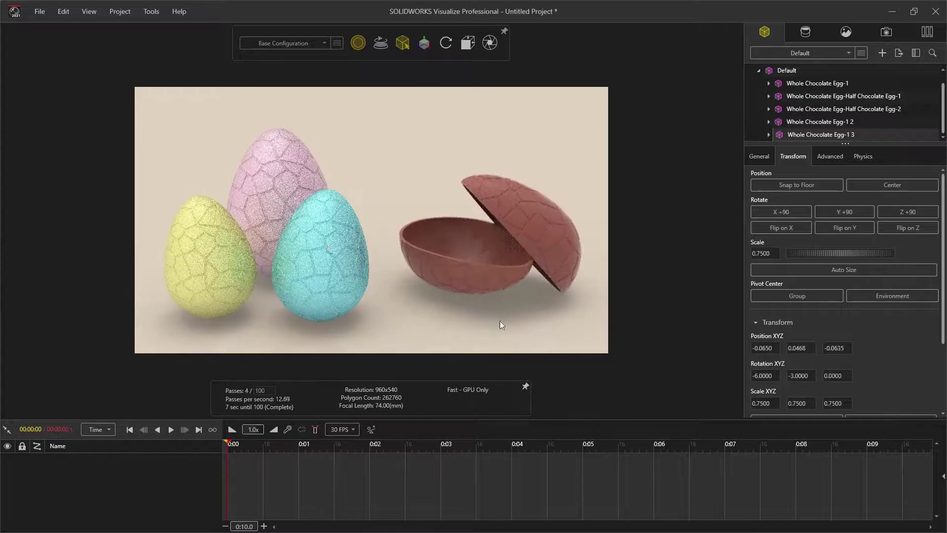
{"action": "left_click_drag", "start_coordinate": [428, 297], "coordinate": [451, 303]}
{"action": "middle_click_drag", "start_coordinate": [288, 305], "coordinate": [300, 292]}
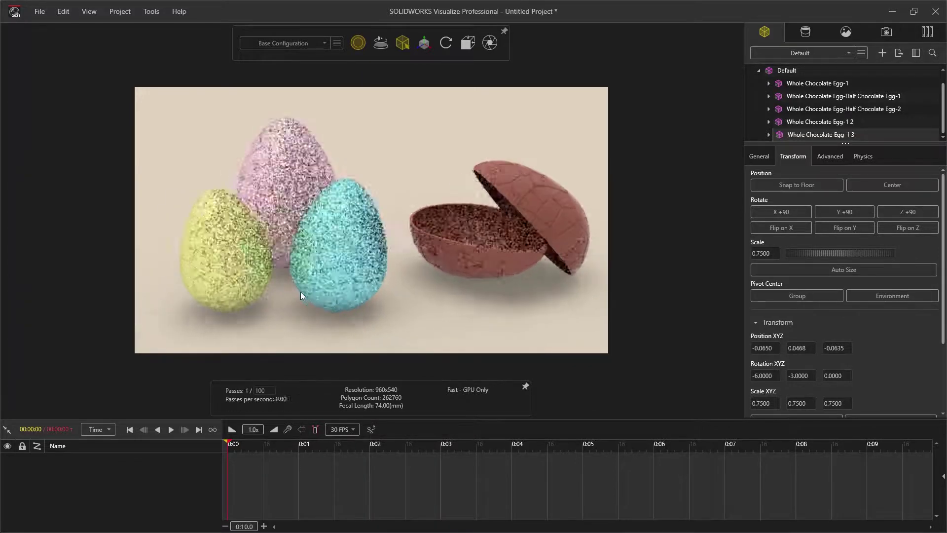
Step: Save the project as Chocolate Eggs in the Video 5 - Chocolate Egg folder
{"action": "key", "text": "ctrl+s"}
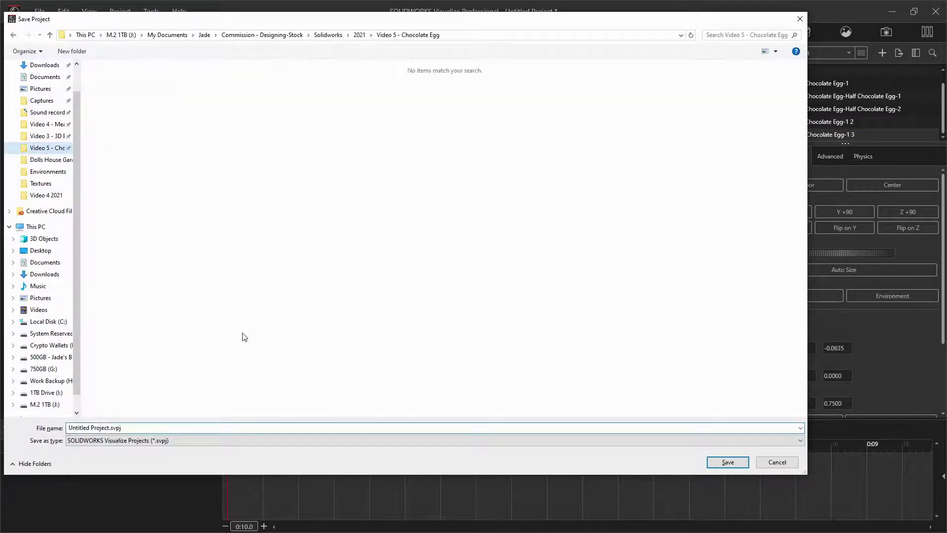
{"action": "type", "text": "Chocolate Egg"}
{"action": "key", "text": "Return"}
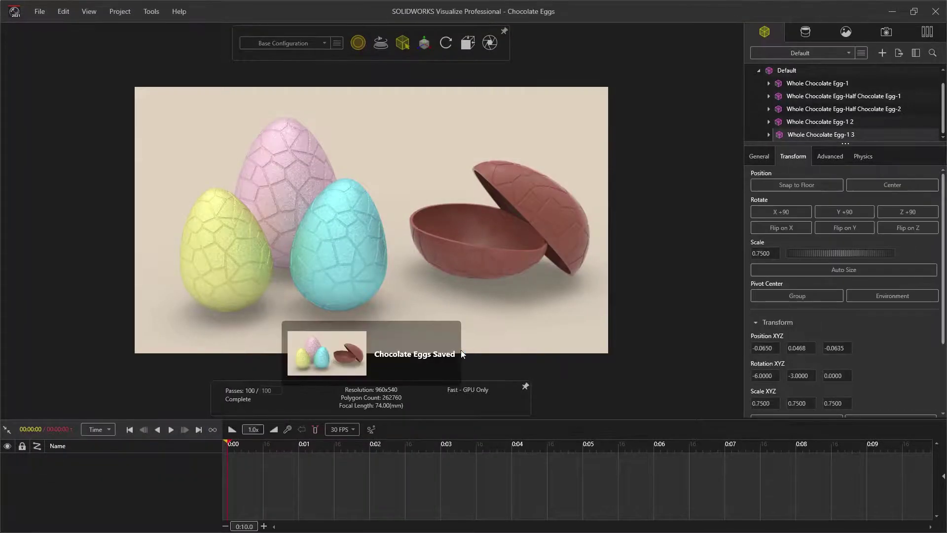
Step: Render the scene as a 1920 x 1080 pixel JPEG still image named Chocolate Eggs
{"action": "left_click", "coordinate": [157, 12]}
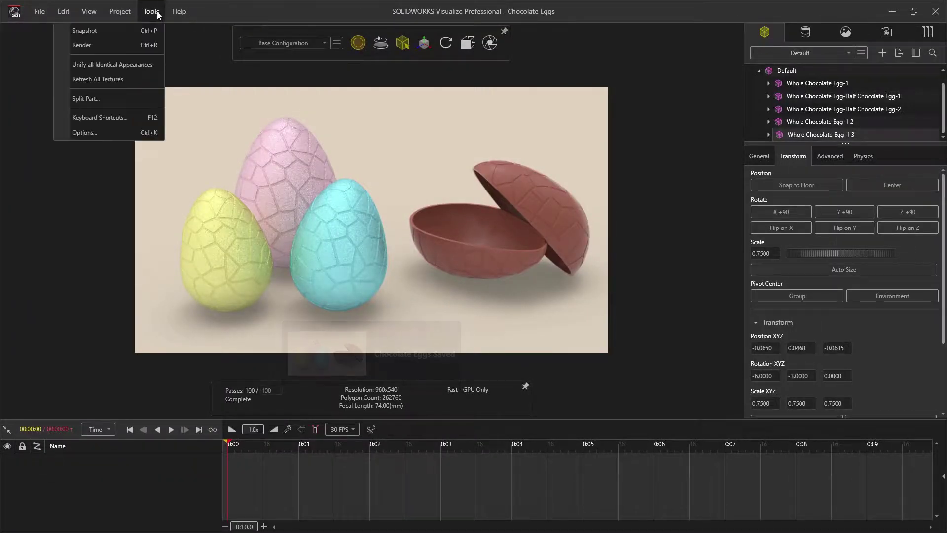
{"action": "left_click", "coordinate": [113, 44]}
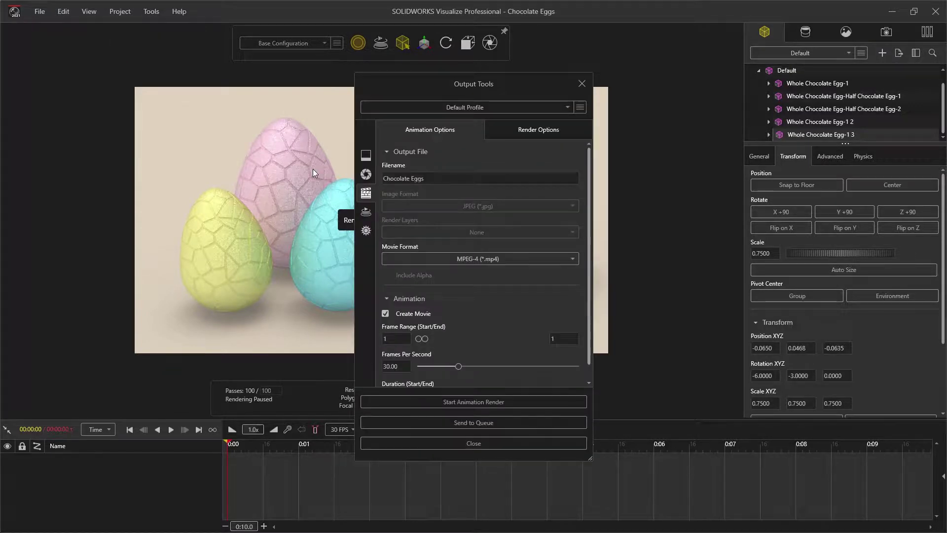
{"action": "left_click", "coordinate": [366, 174]}
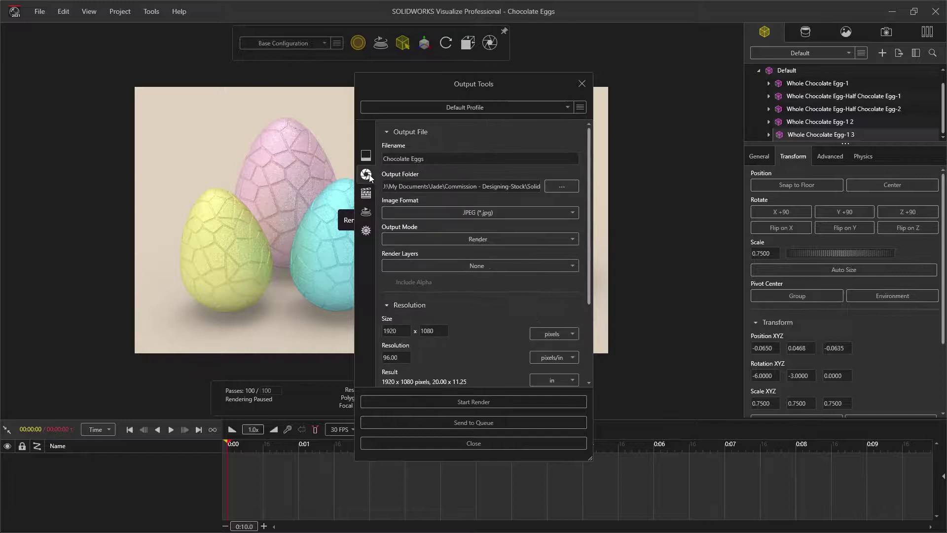
{"action": "left_click", "coordinate": [473, 401]}
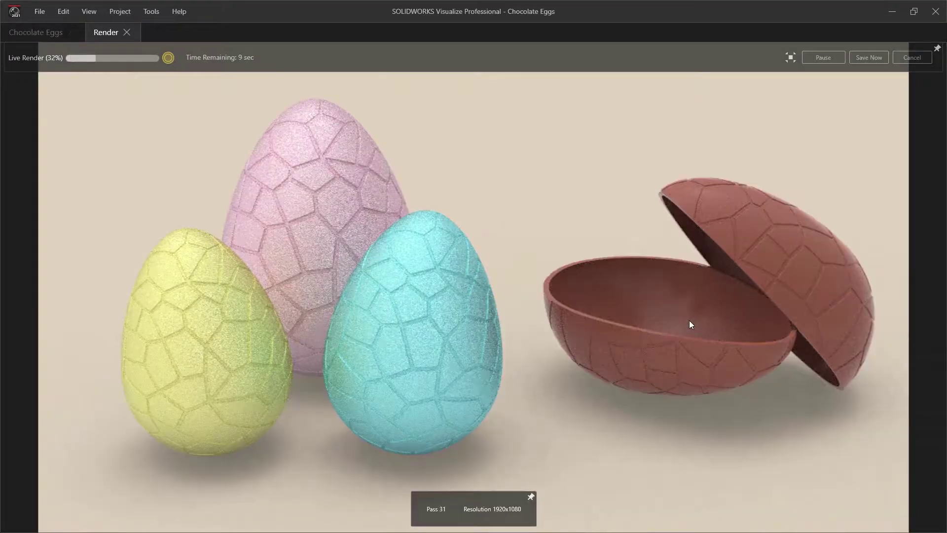